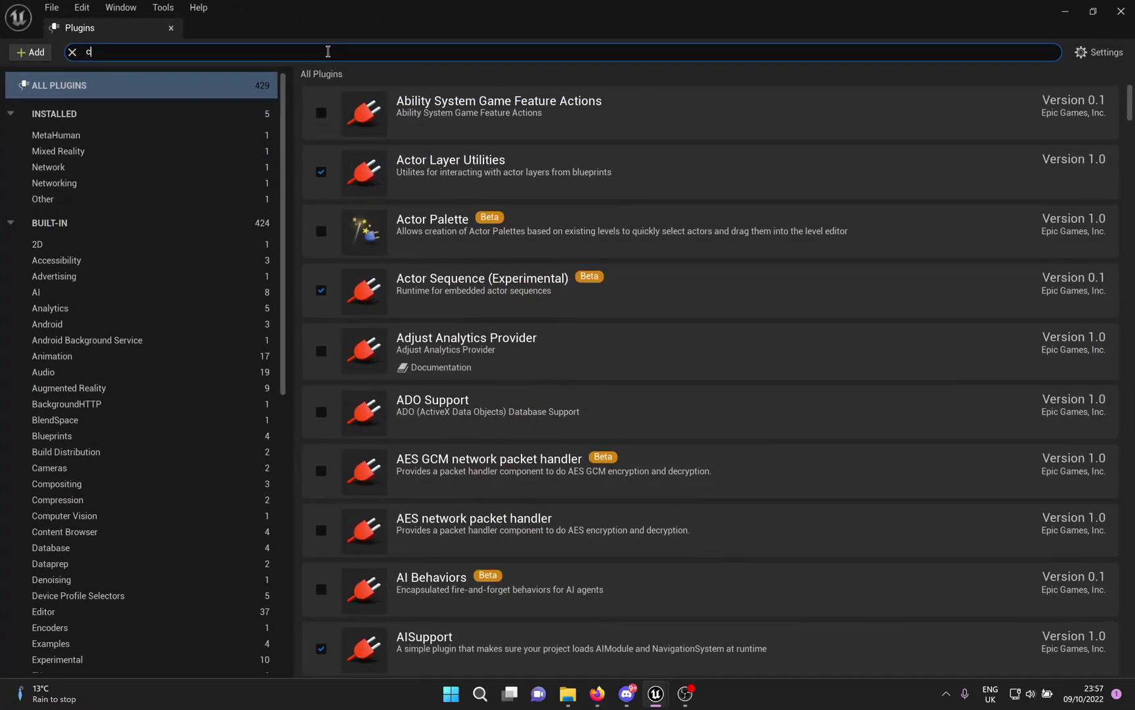
- Find the Composure plugin among all plugins and enable it
{"action": "type", "text": "re"}
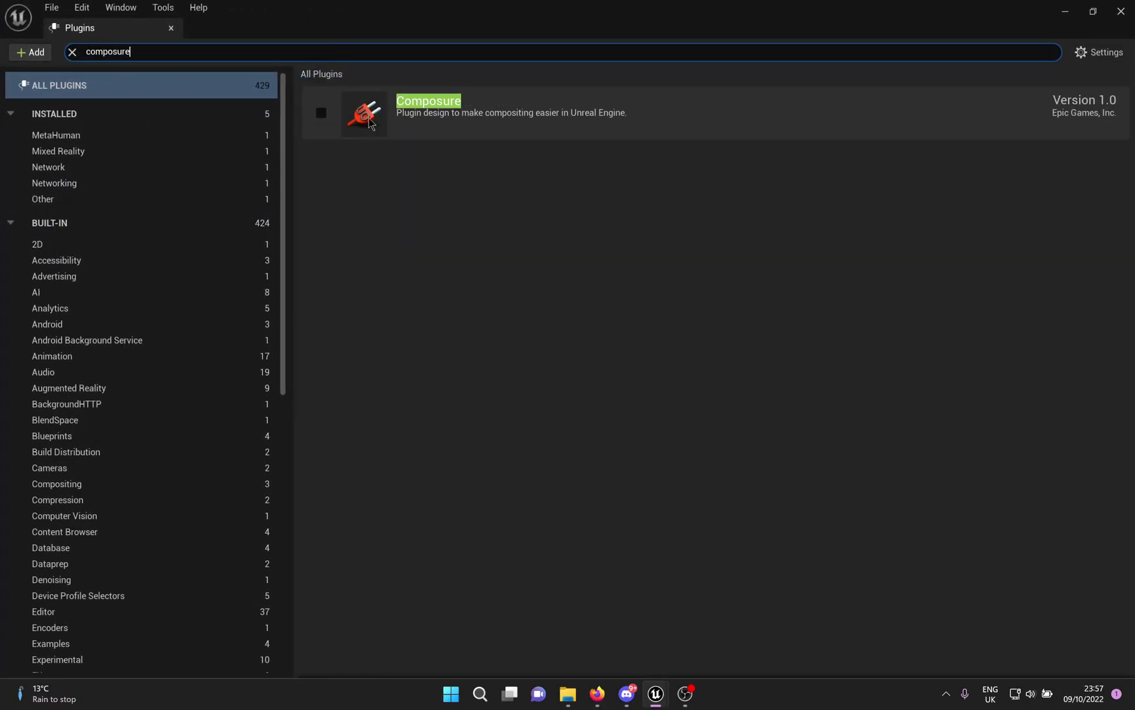
{"action": "left_click", "coordinate": [321, 112]}
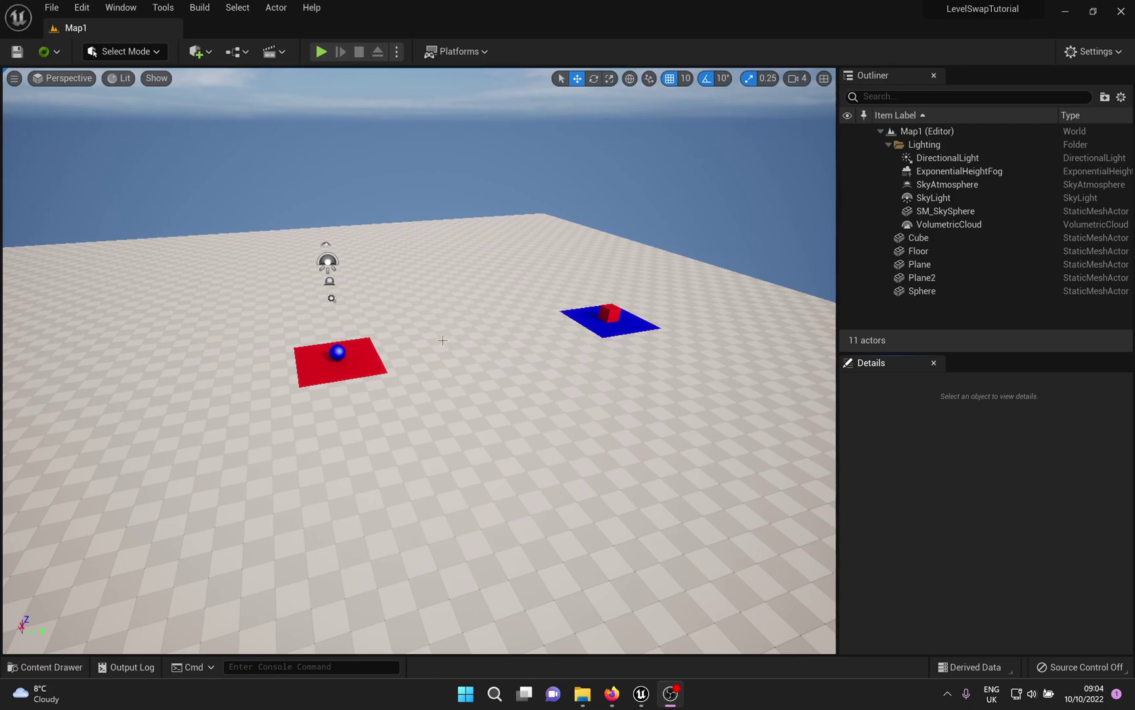
- Create a Render Target texture named RT_1 in the project's Materials folder
{"action": "key", "text": "w"}
{"action": "right_click_drag", "start_coordinate": [473, 375], "coordinate": [393, 350]}
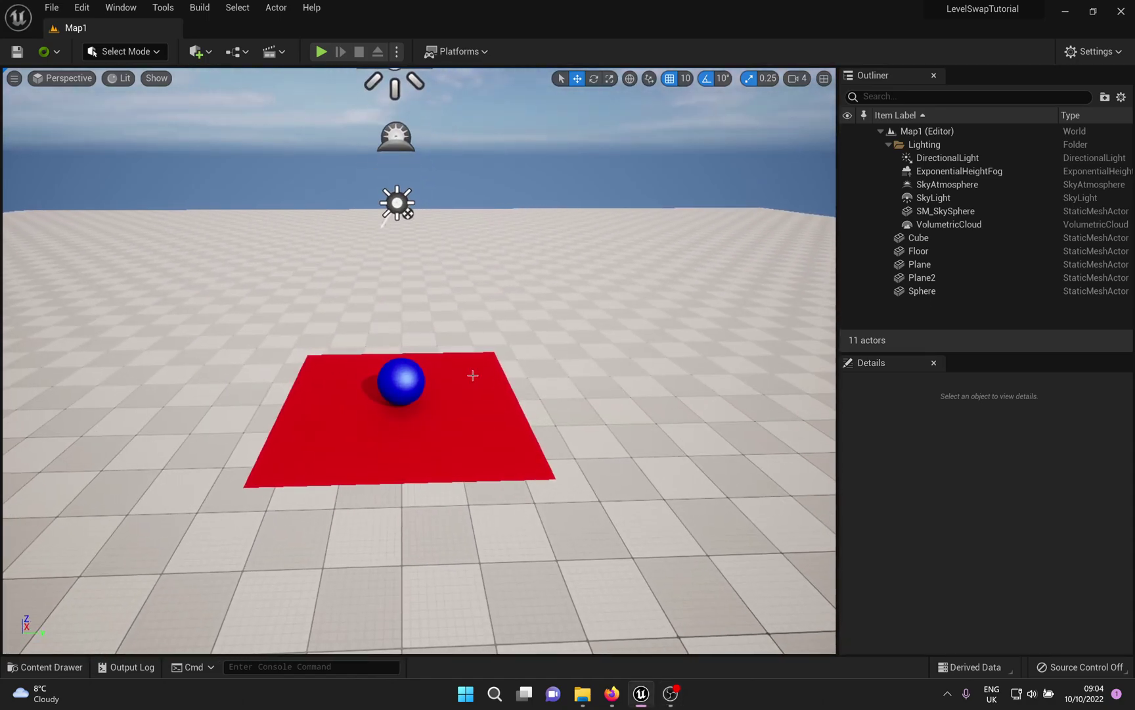
{"action": "key", "text": "ctrl+space"}
{"action": "left_click", "coordinate": [274, 409]}
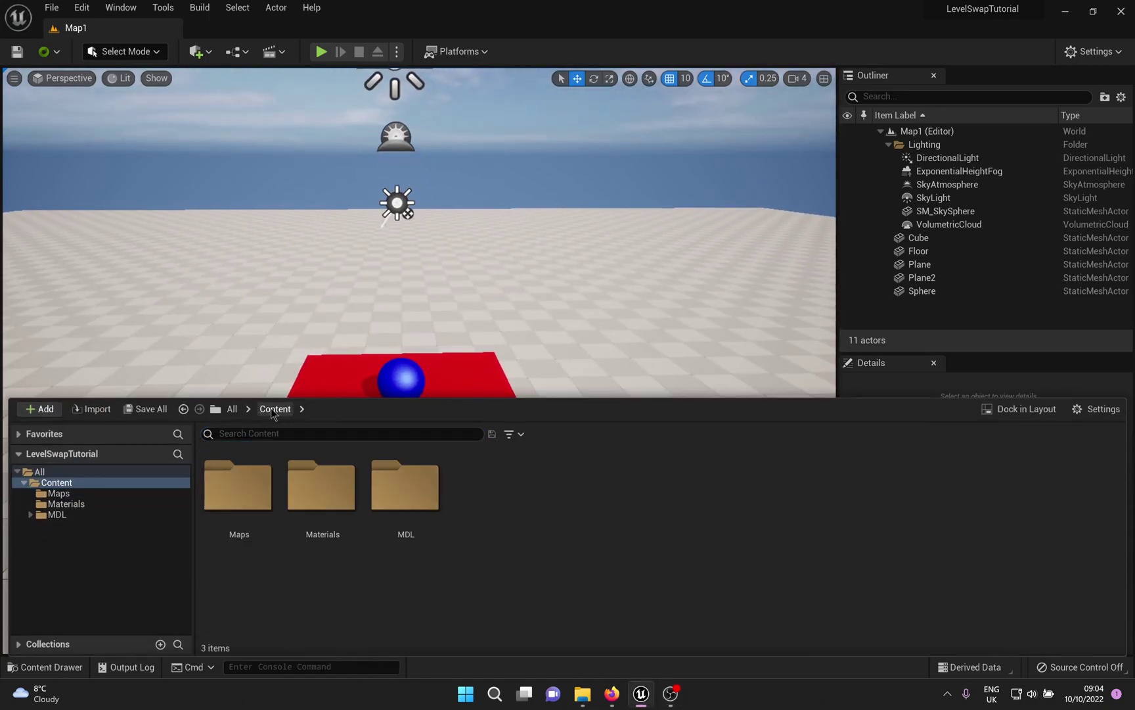
{"action": "left_click", "coordinate": [321, 490]}
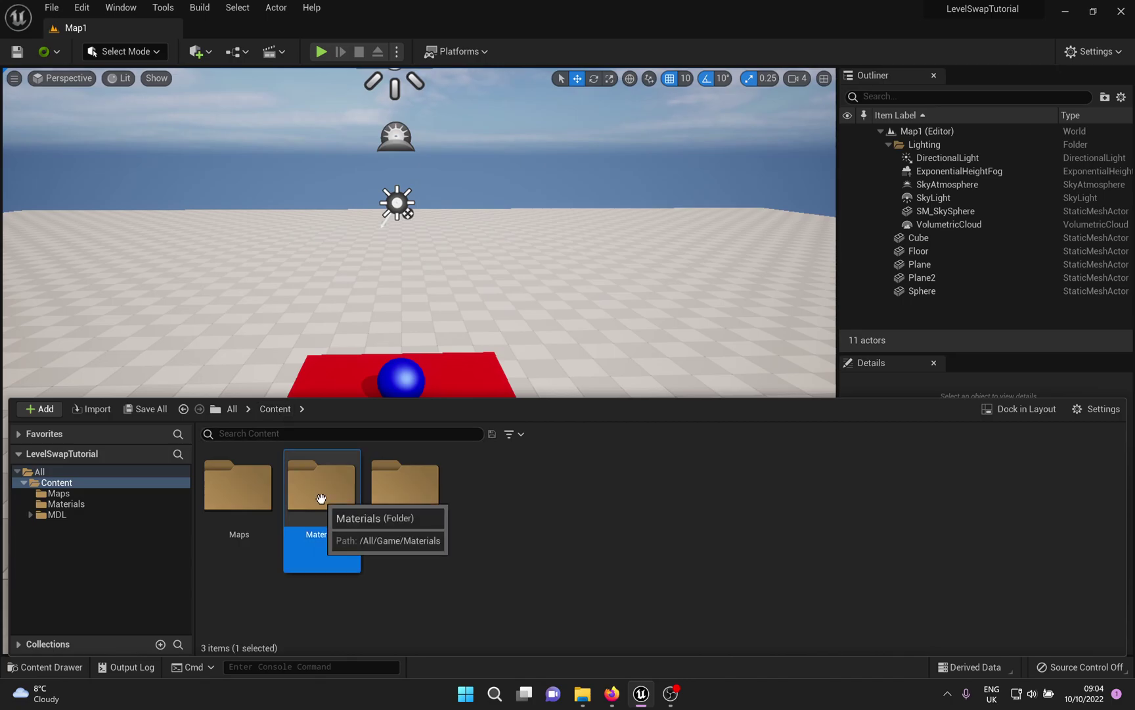
{"action": "double_click", "coordinate": [321, 490]}
{"action": "right_click", "coordinate": [559, 575]}
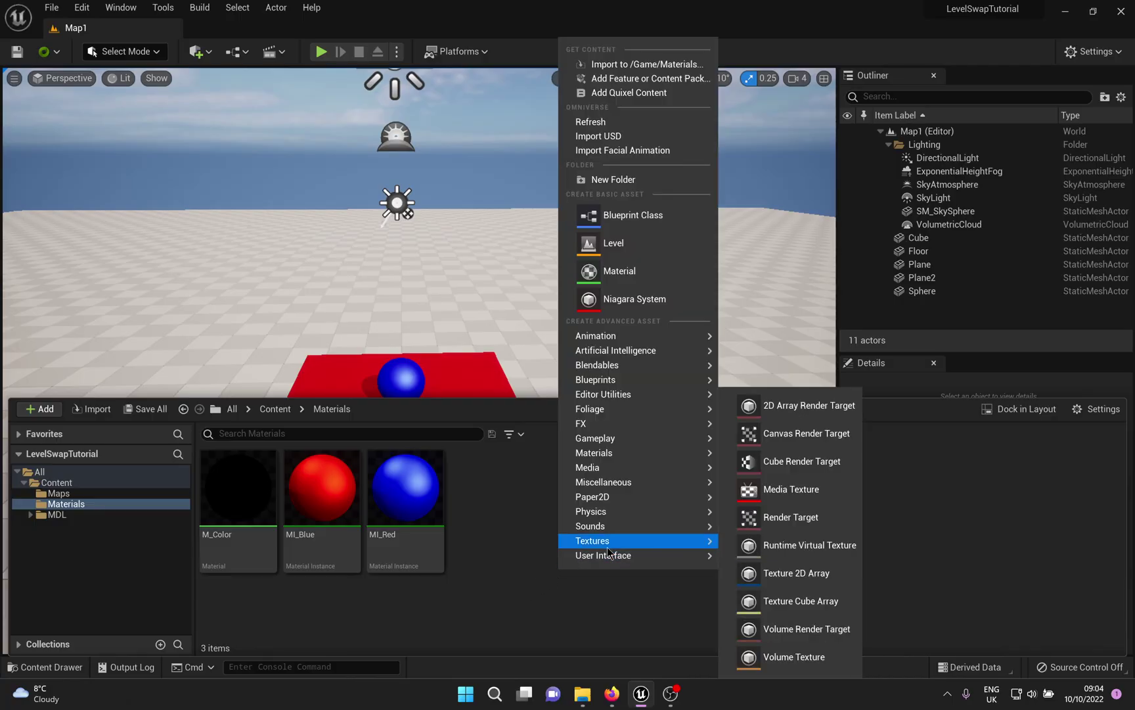
{"action": "mouse_move", "coordinate": [627, 526]}
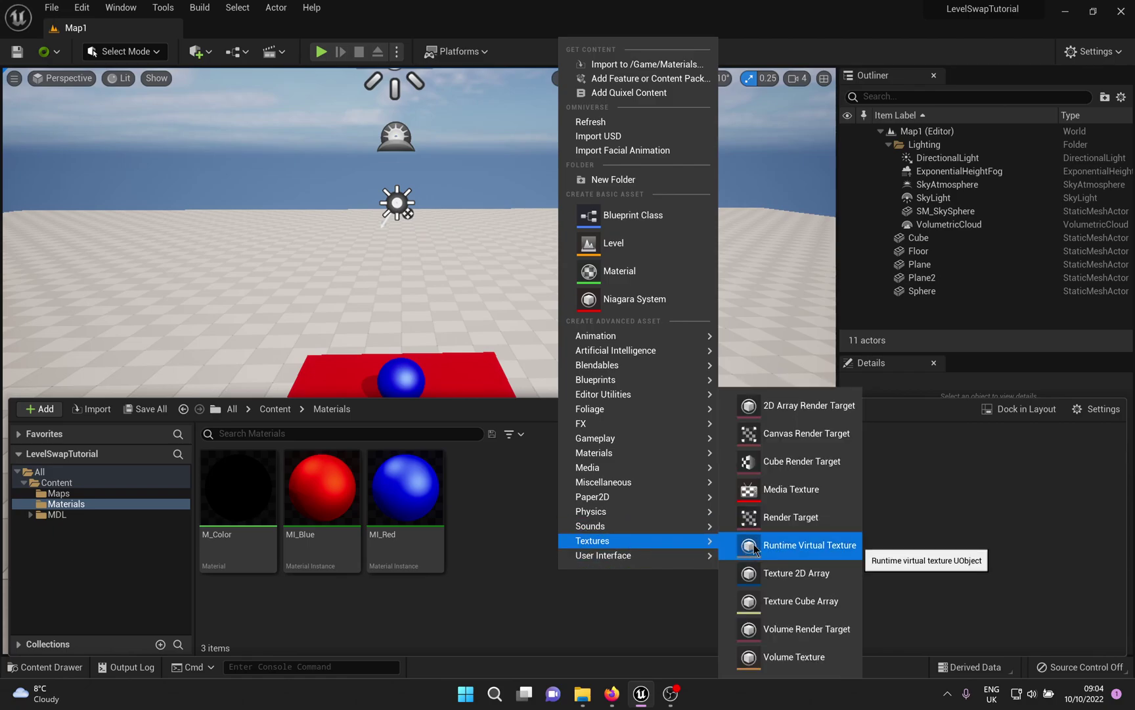
{"action": "left_click", "coordinate": [789, 518]}
{"action": "type", "text": "RT_1"}
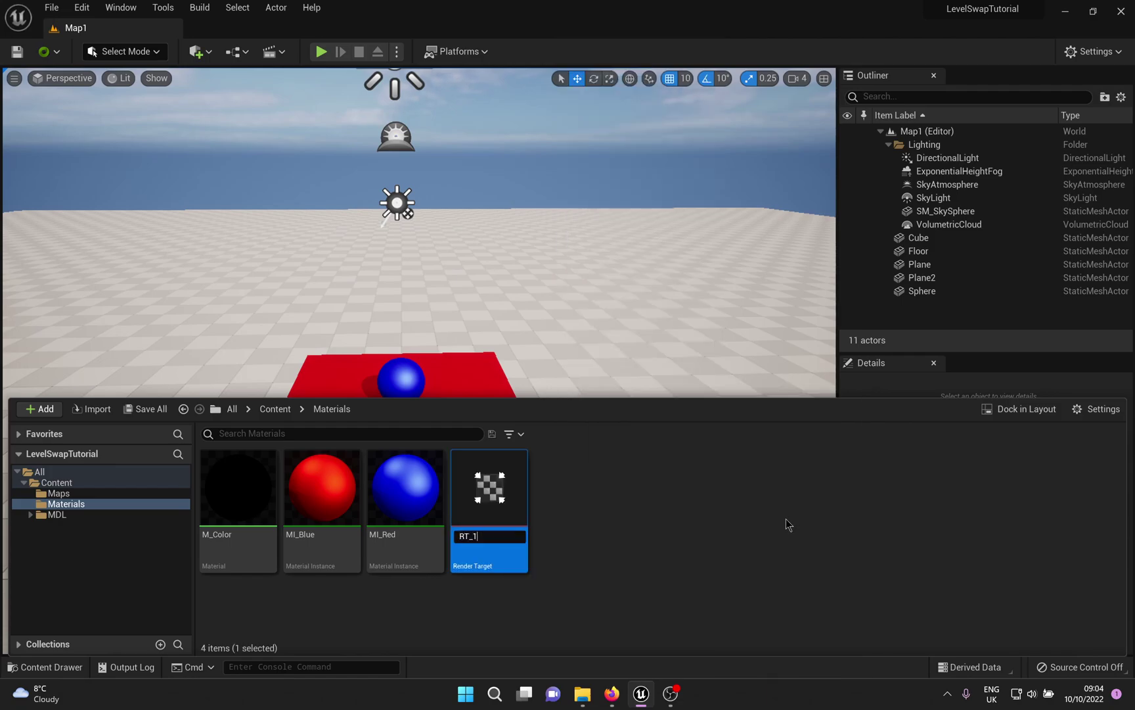
{"action": "key", "text": "Return"}
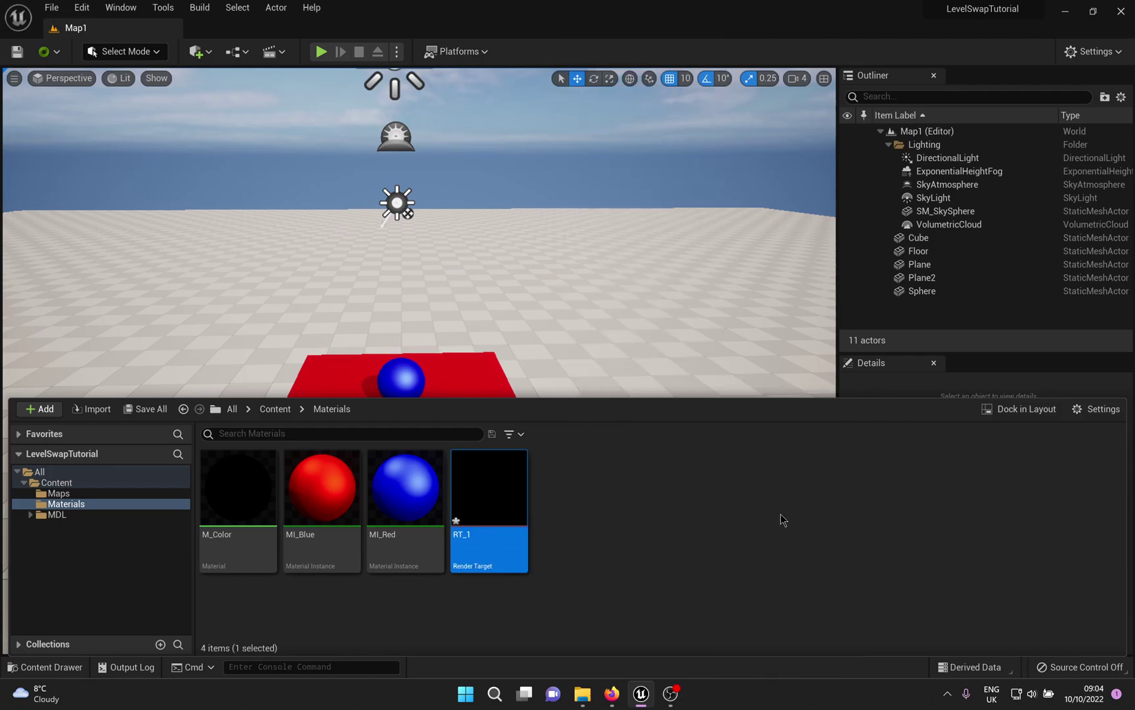
- Set the RT_1 render target's size to 1920 by 1080, then save and close it
{"action": "double_click", "coordinate": [507, 501]}
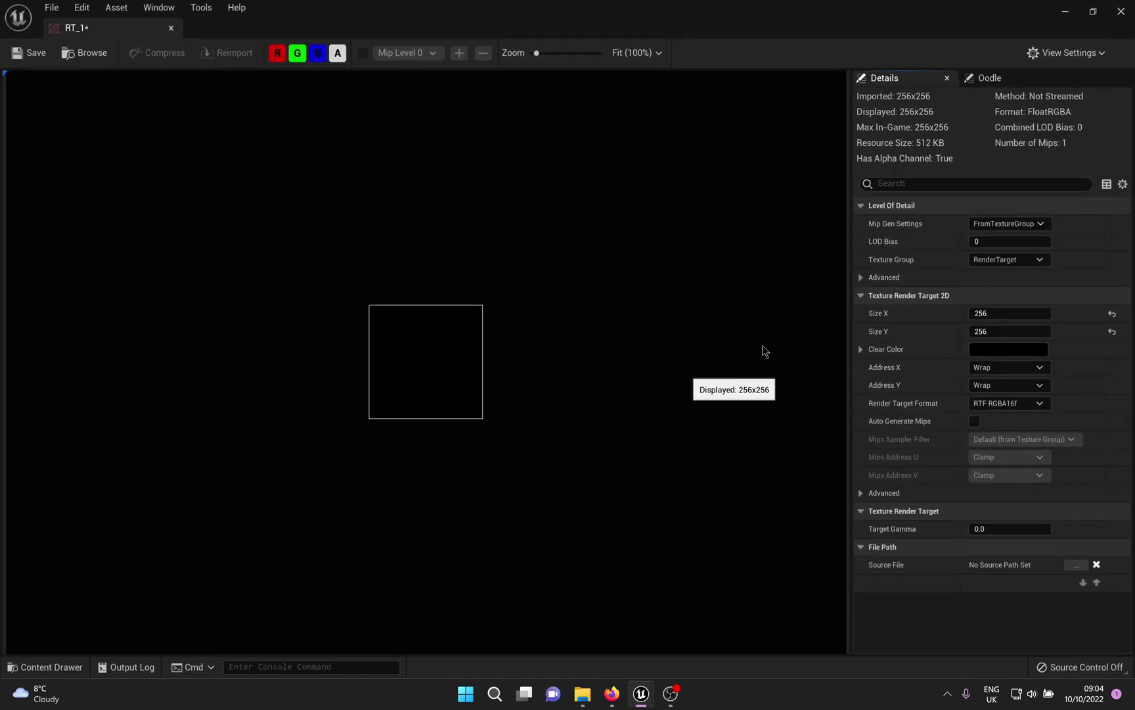
{"action": "left_click", "coordinate": [996, 313]}
{"action": "type", "text": "192"}
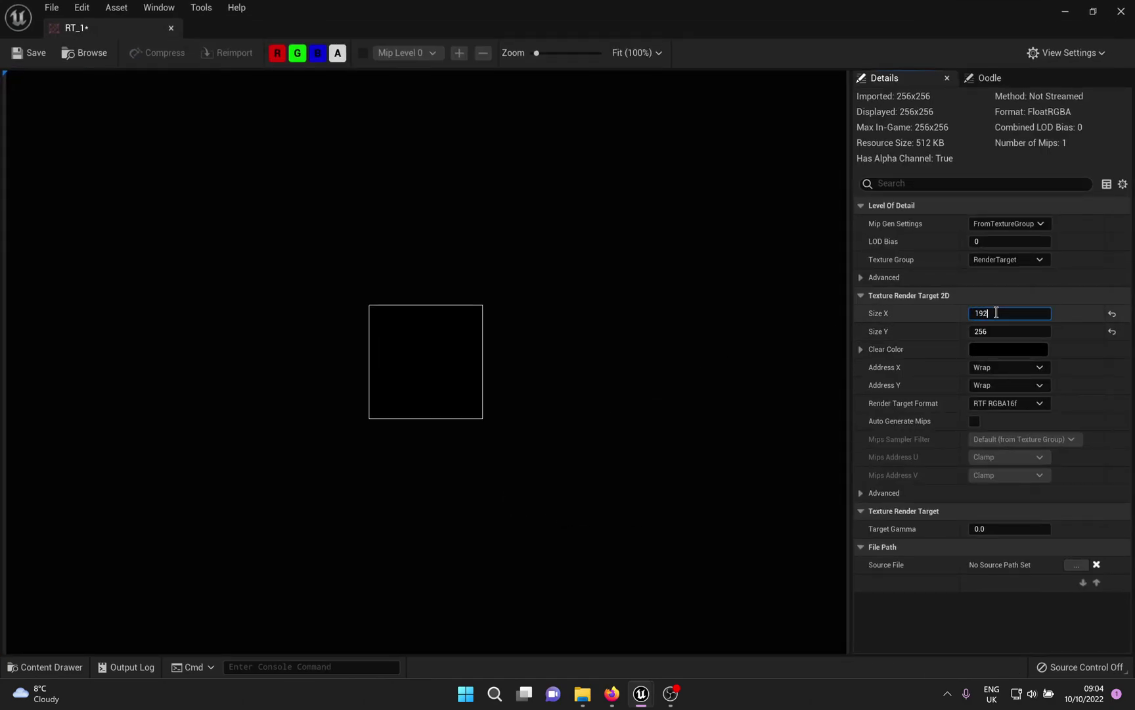
{"action": "type", "text": "0"}
{"action": "key", "text": "Tab"}
{"action": "type", "text": "108"}
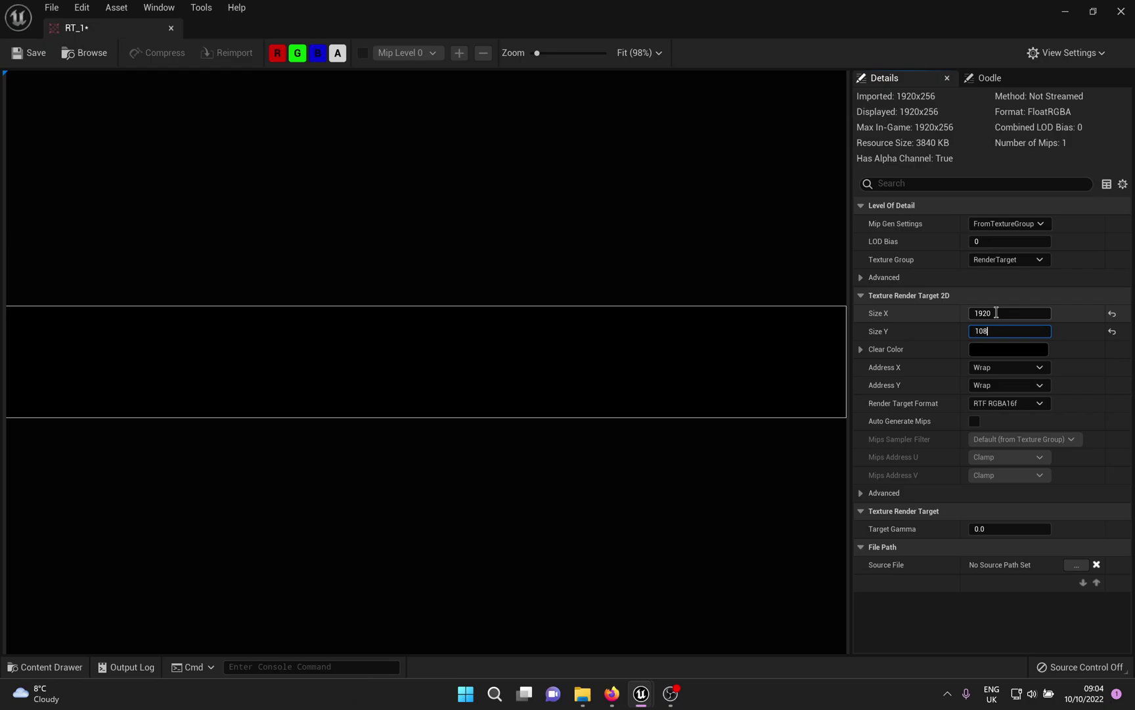
{"action": "type", "text": "0"}
{"action": "key", "text": "Return"}
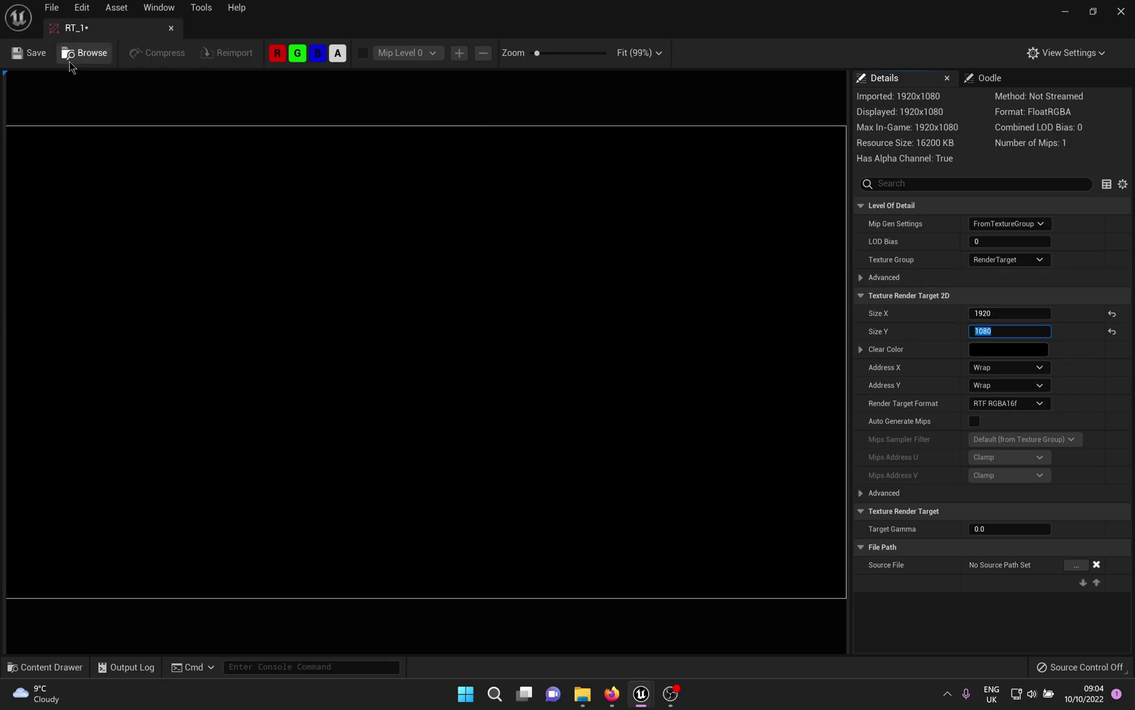
{"action": "key", "text": "ctrl+s"}
{"action": "left_click", "coordinate": [171, 28]}
- Create an Actor Blueprint class named BP_Camera in the Content folder and open it for editing
{"action": "key", "text": "ctrl+space"}
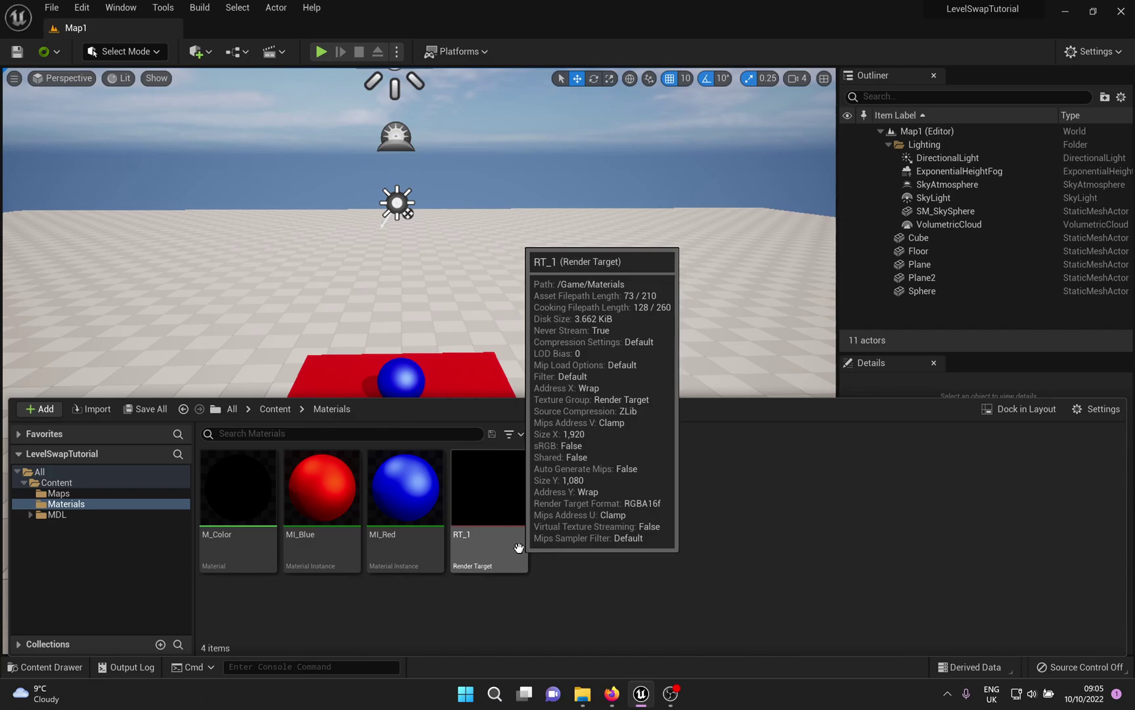
{"action": "left_click", "coordinate": [273, 410]}
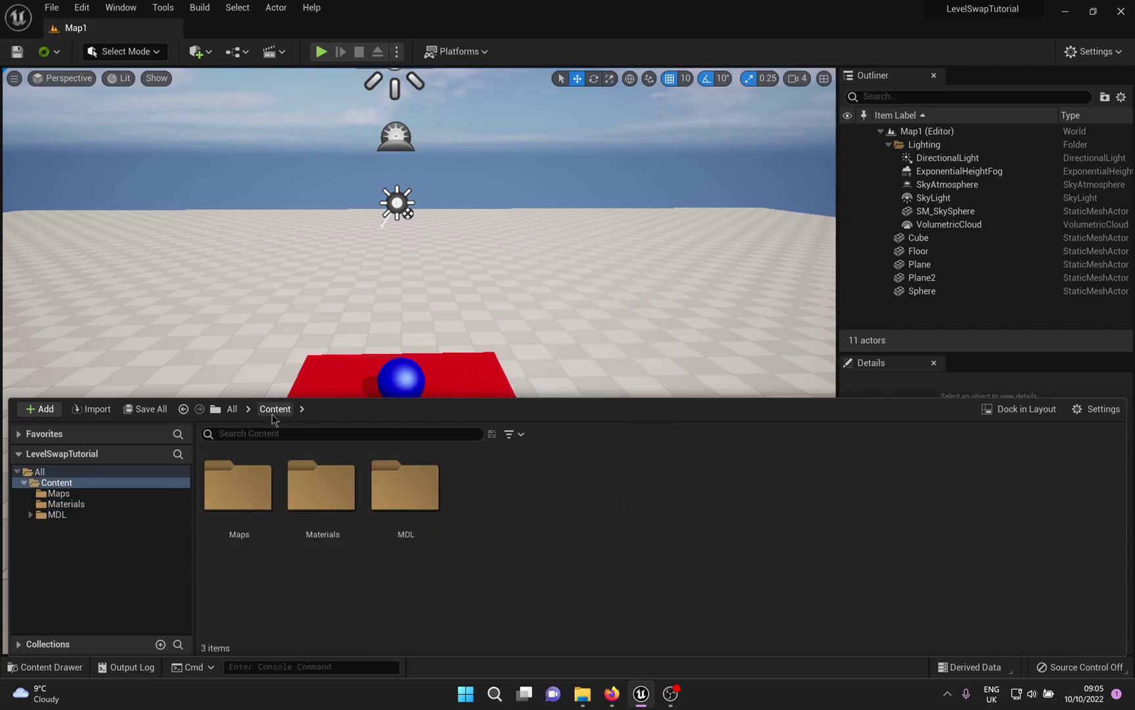
{"action": "right_click", "coordinate": [564, 577]}
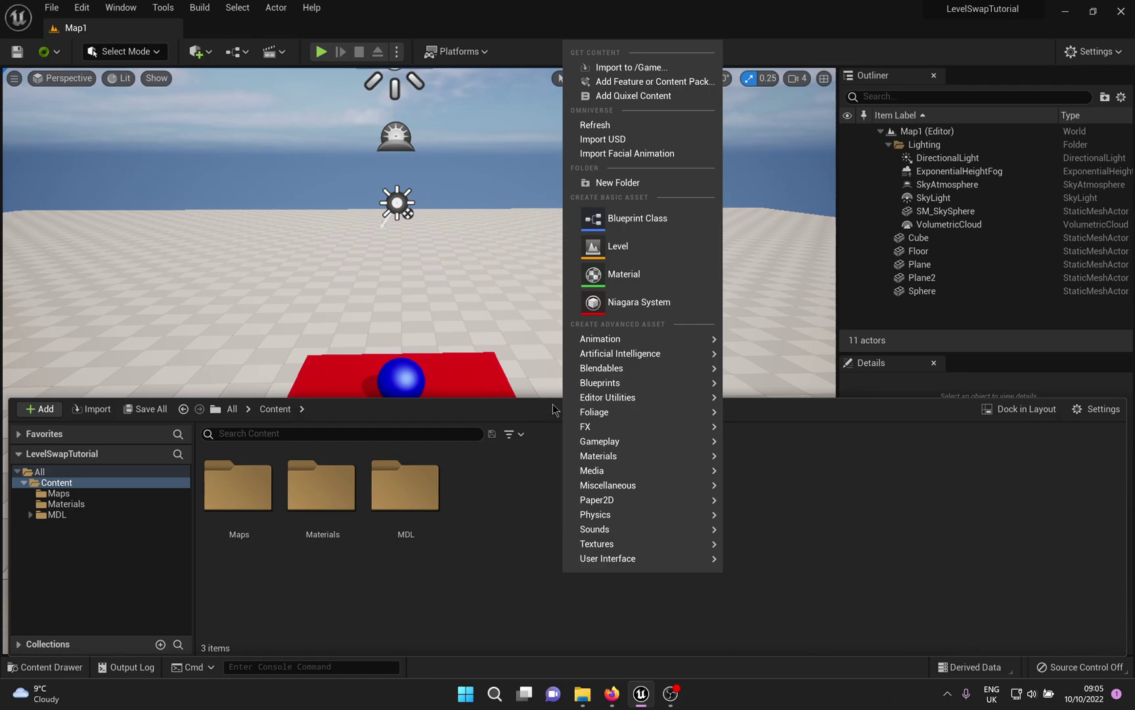
{"action": "mouse_move", "coordinate": [592, 426]}
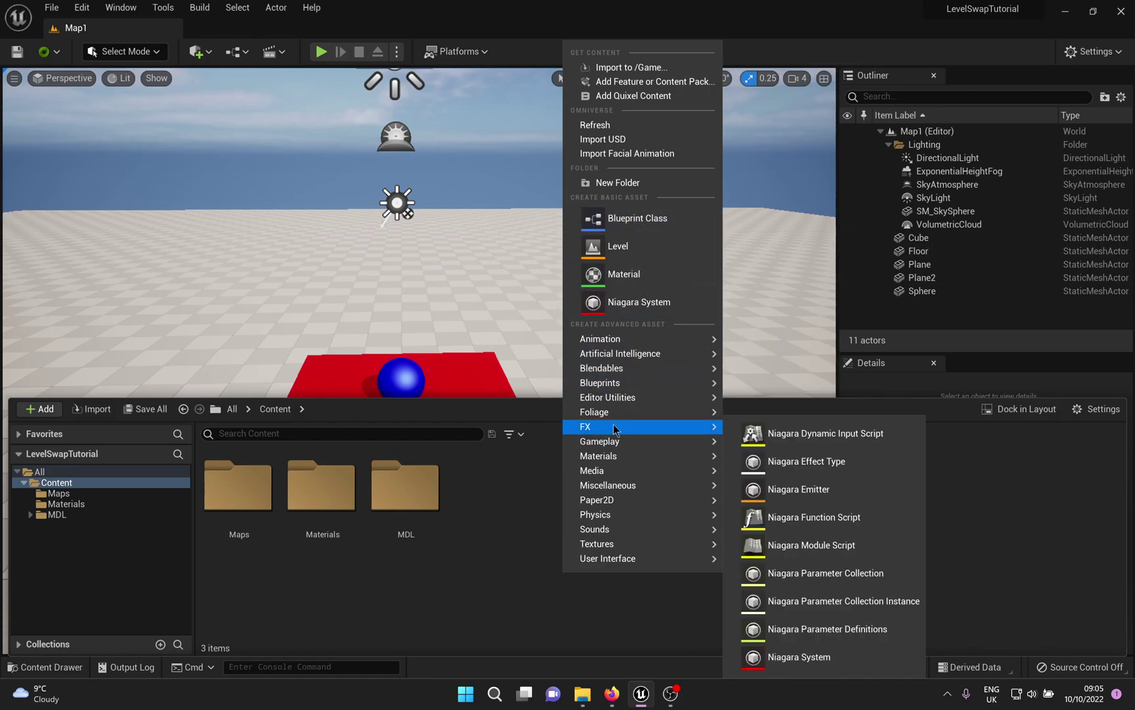
{"action": "left_click", "coordinate": [630, 218]}
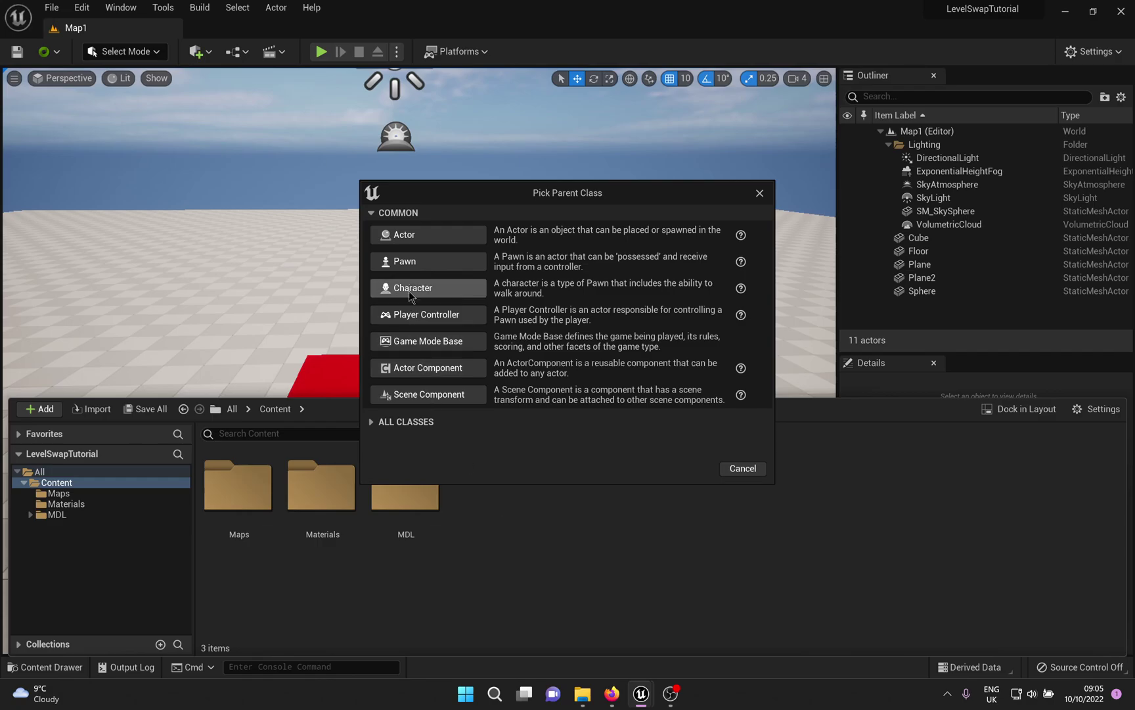
{"action": "left_click", "coordinate": [415, 234]}
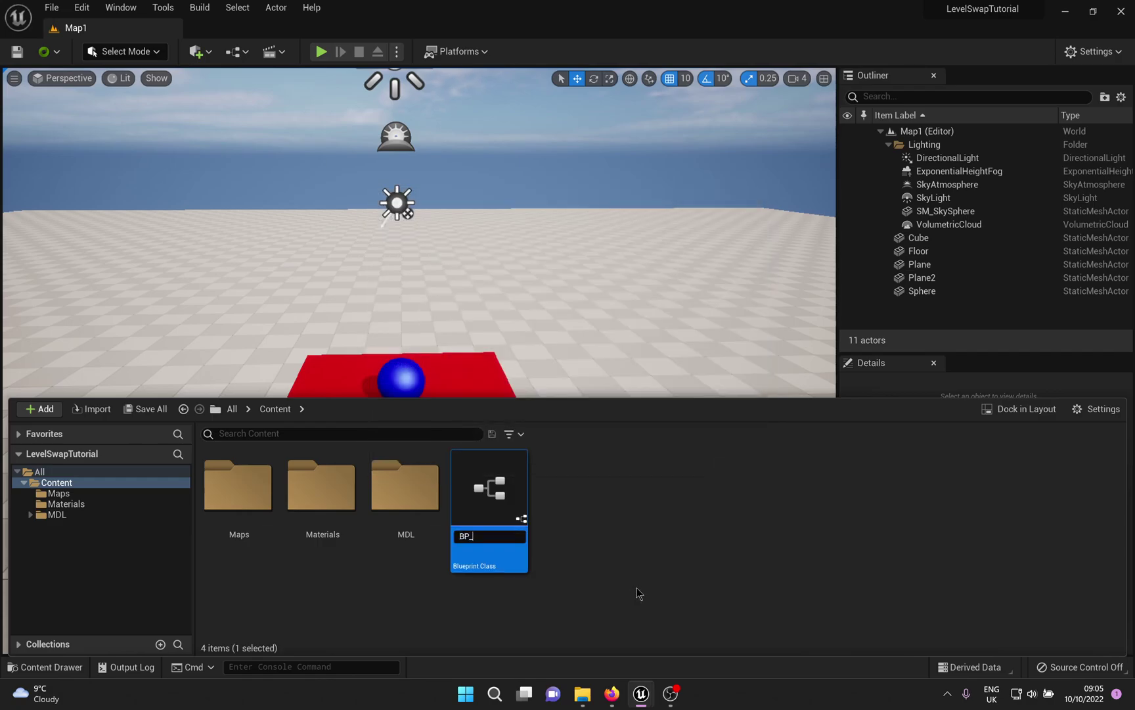
{"action": "type", "text": "BP_Camera"}
{"action": "key", "text": "Return"}
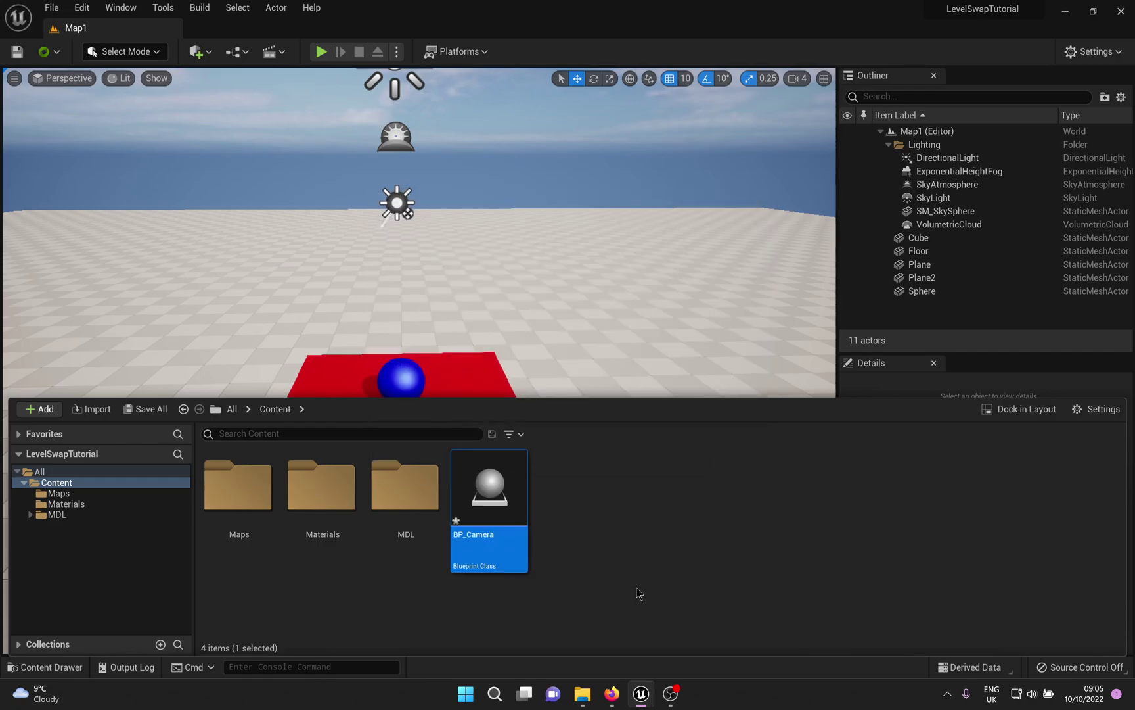
{"action": "key", "text": "Return"}
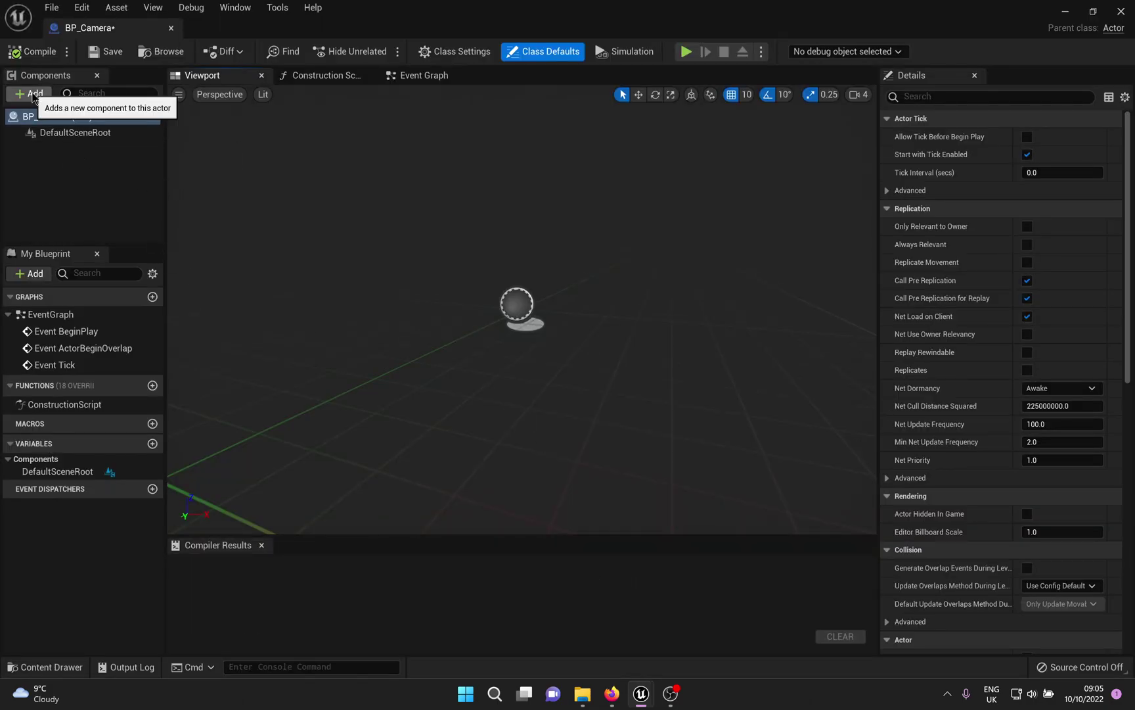
- Add a CineCamera component to the BP_Camera blueprint
{"action": "left_click", "coordinate": [31, 94]}
{"action": "type", "text": "Ci"}
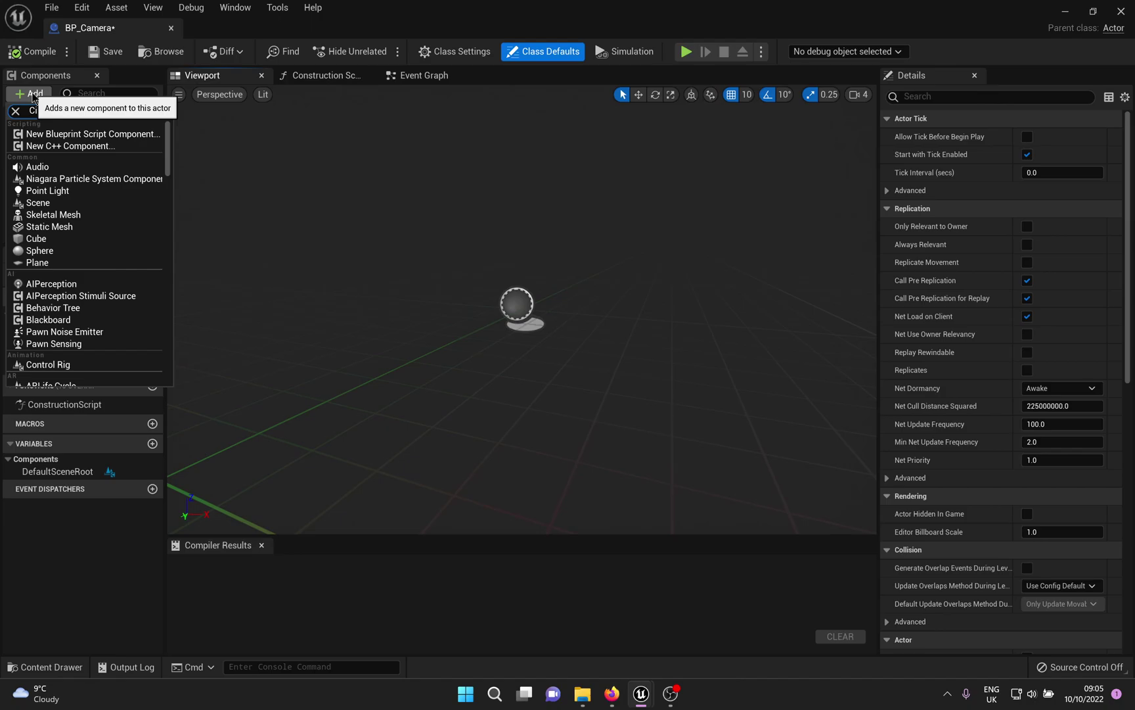
{"action": "type", "text": "ne"}
{"action": "left_click", "coordinate": [51, 135]}
{"action": "left_click", "coordinate": [46, 184]}
{"action": "left_click", "coordinate": [40, 120]}
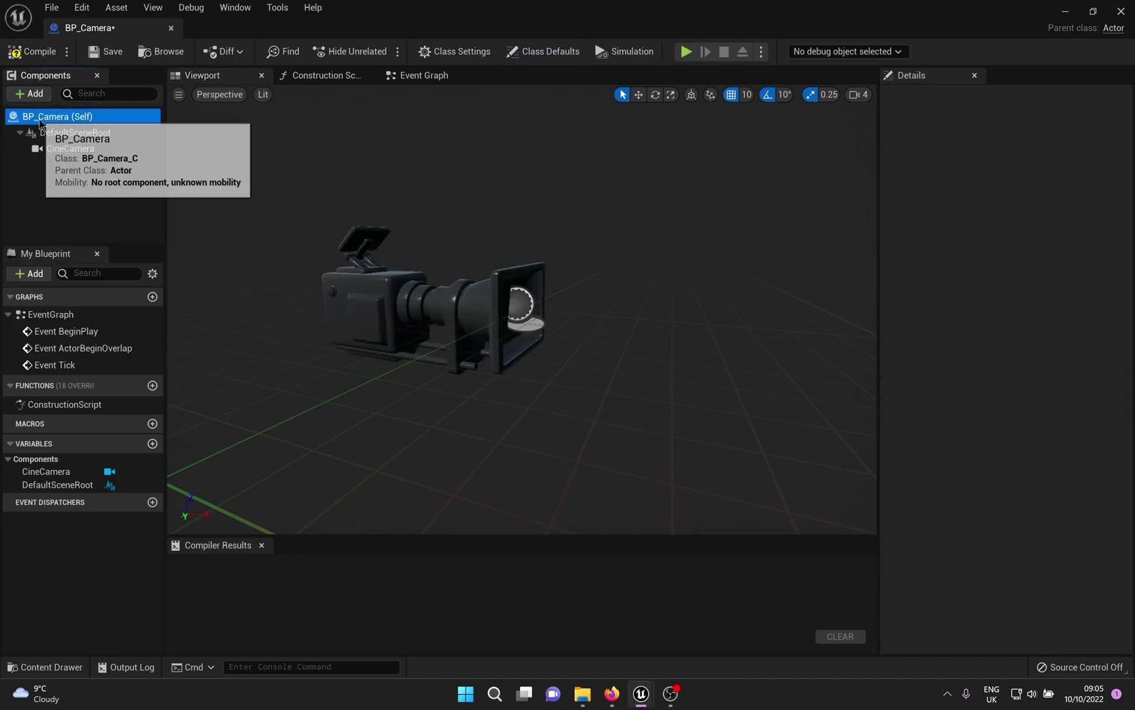
- Add a Scene Capture Component 2D under the default scene root of BP_Camera
{"action": "left_click", "coordinate": [31, 95]}
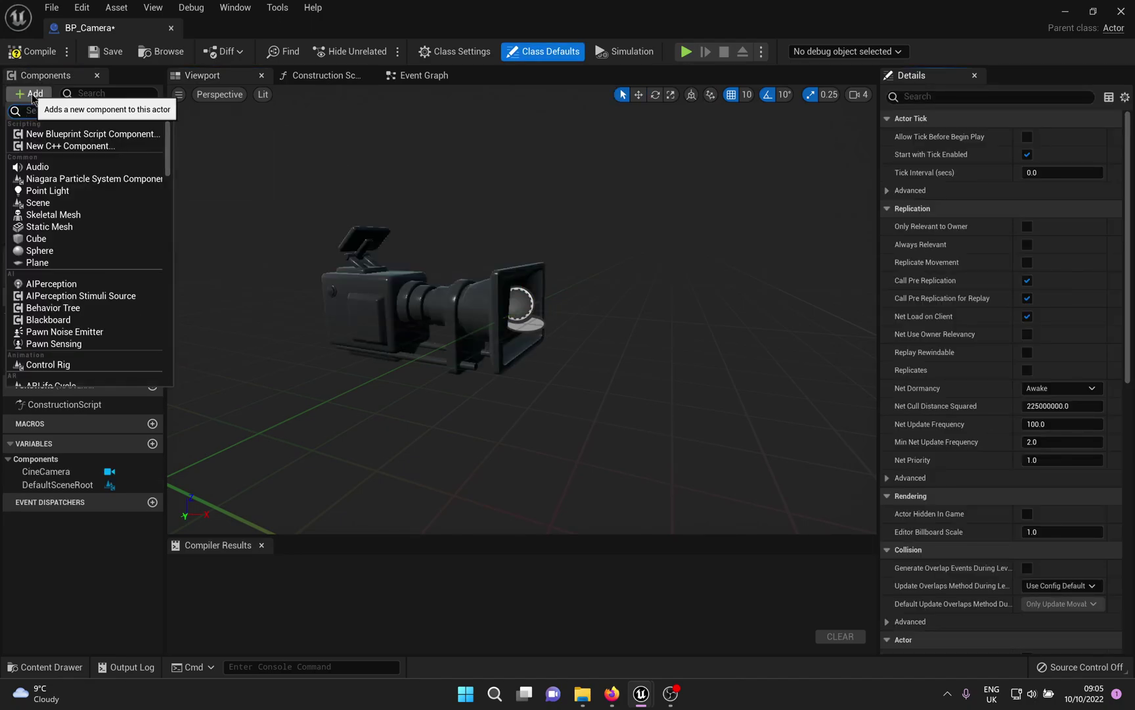
{"action": "type", "text": "Scene"}
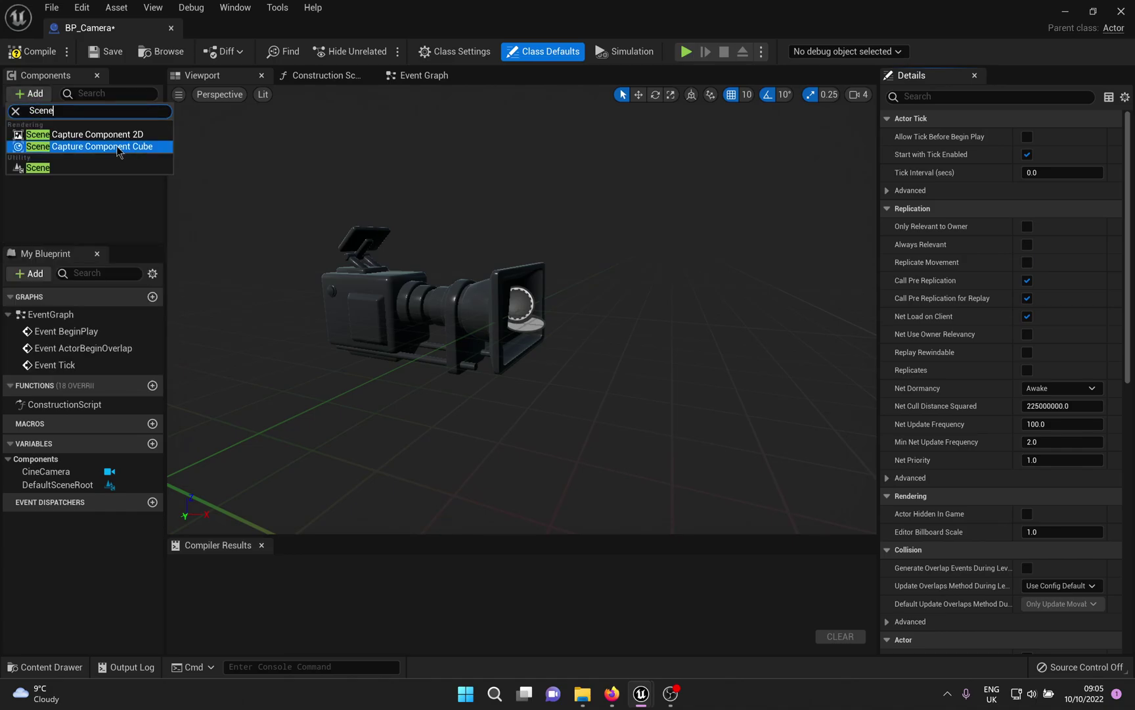
{"action": "left_click", "coordinate": [97, 136]}
{"action": "left_click", "coordinate": [97, 198]}
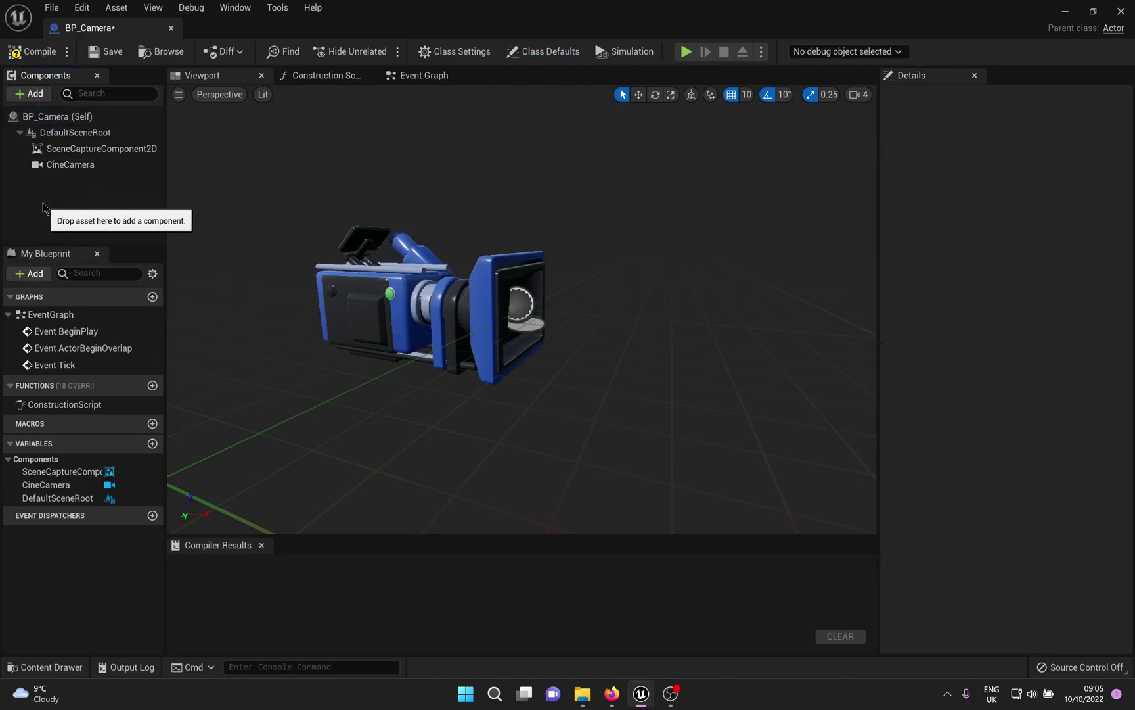
- Assign RT_1 as the scene capture component's Texture Target and compile the blueprint
{"action": "left_click", "coordinate": [85, 150]}
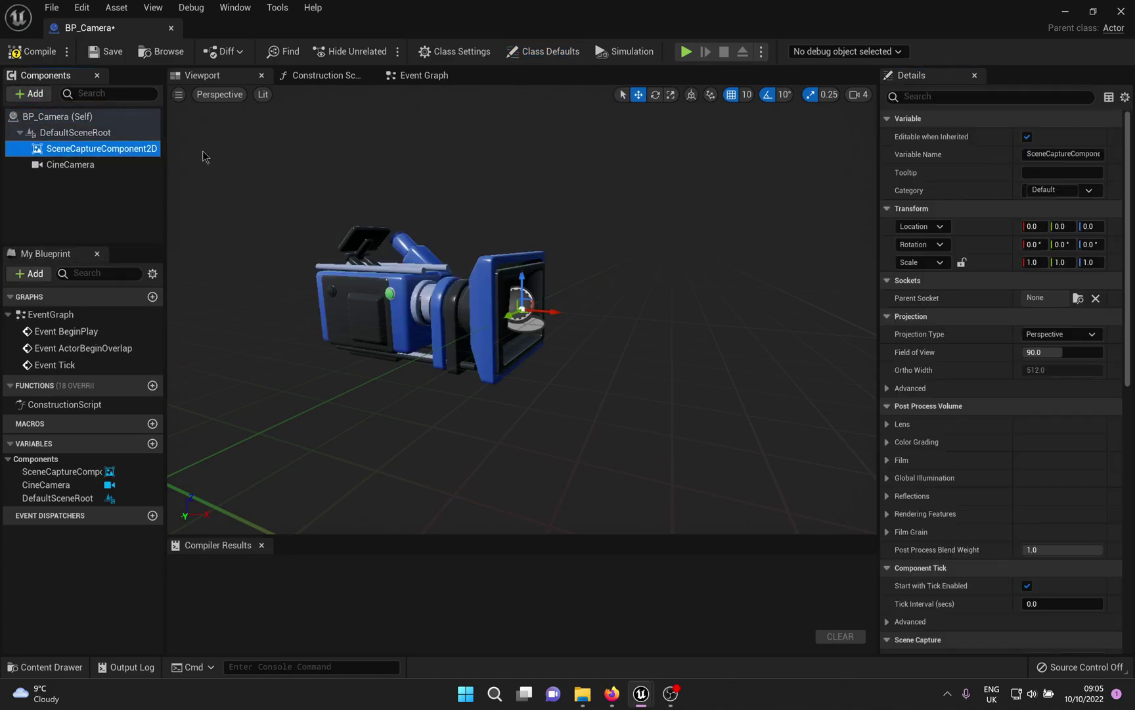
{"action": "scroll", "coordinate": [1084, 388], "scroll_direction": "down", "scroll_amount": 8}
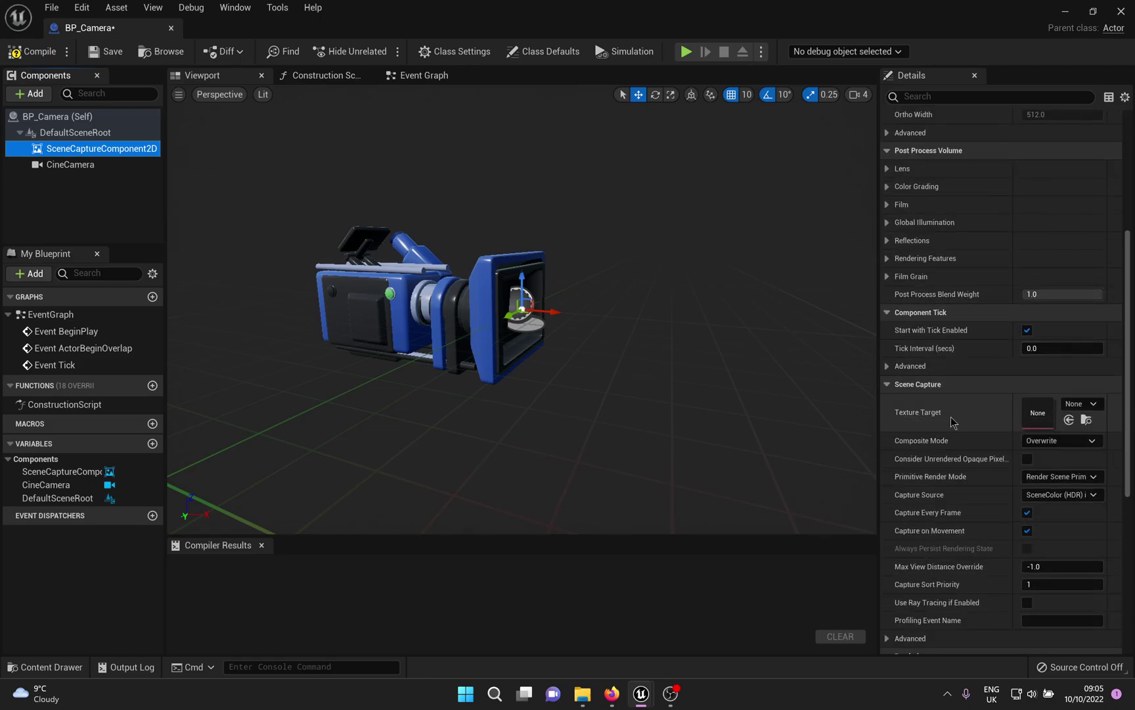
{"action": "left_click", "coordinate": [1077, 404]}
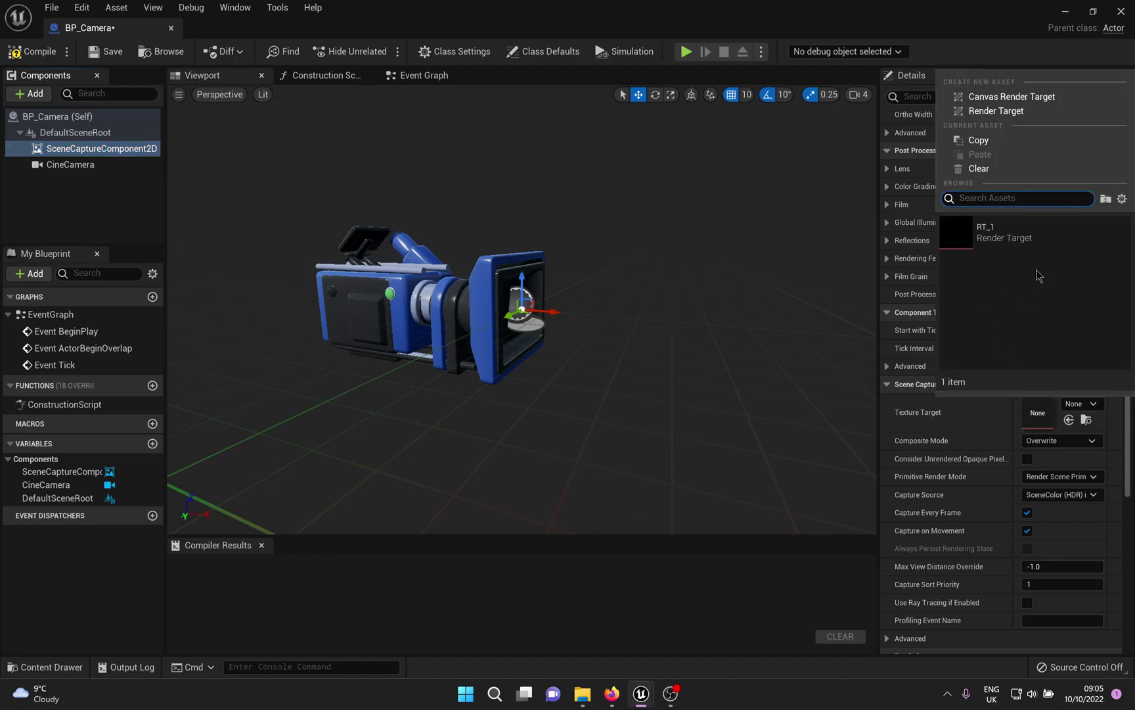
{"action": "left_click", "coordinate": [1005, 233]}
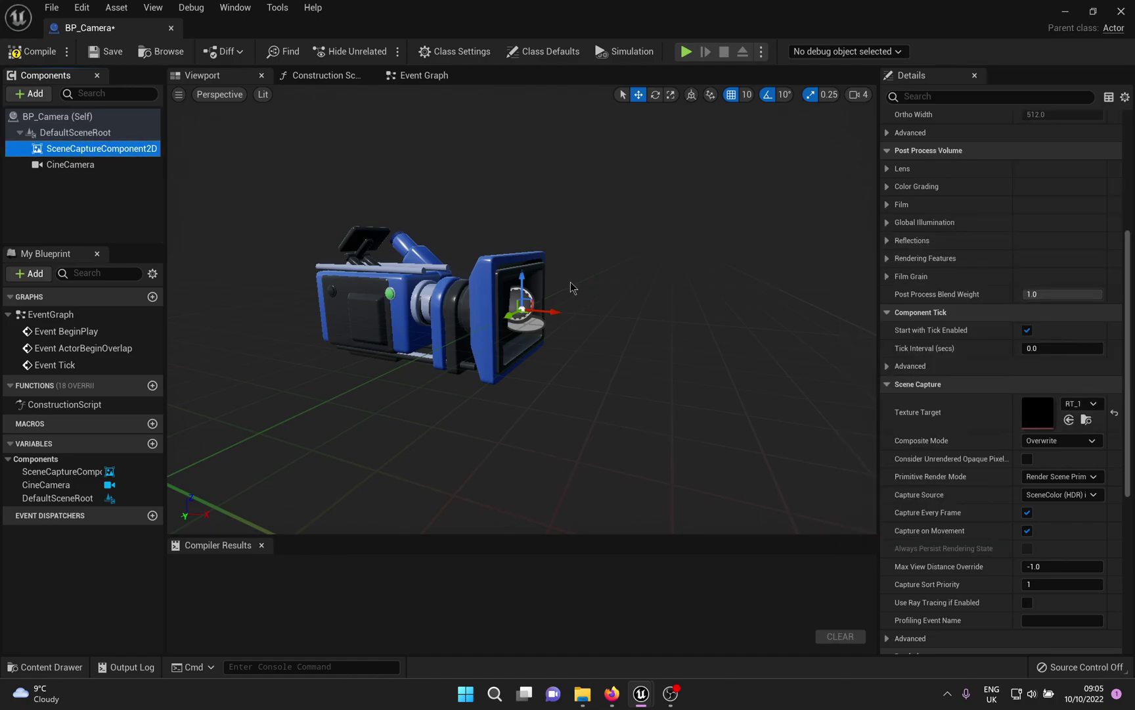
{"action": "left_click", "coordinate": [39, 54]}
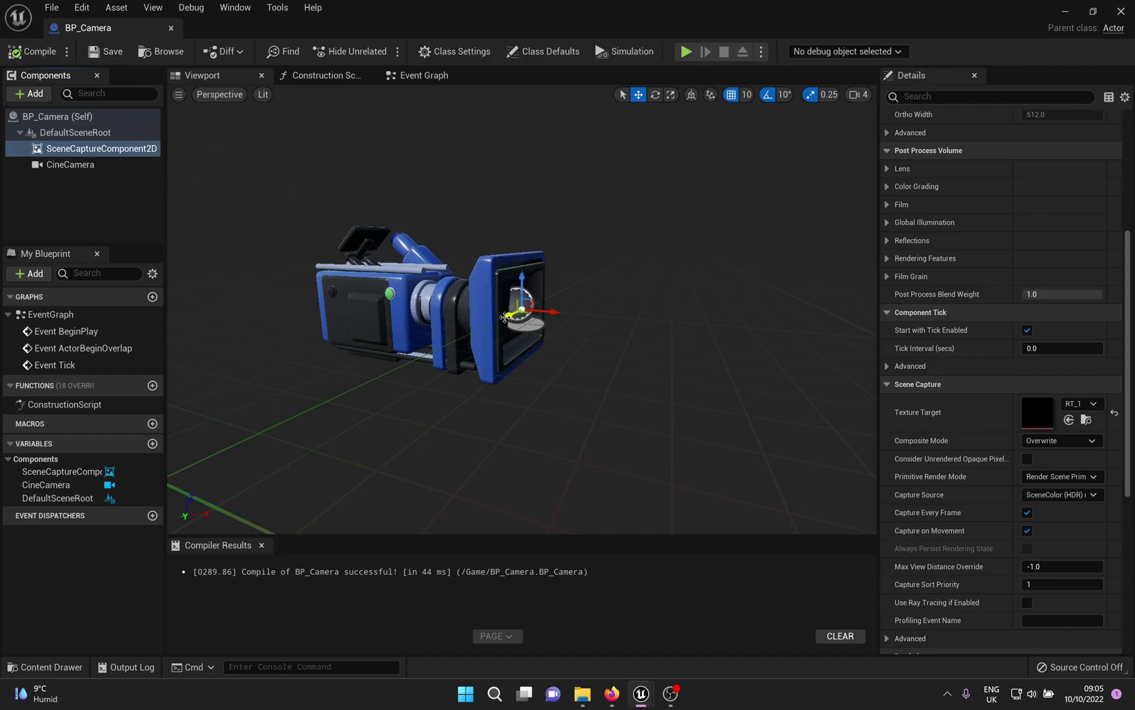
{"action": "left_click_drag", "start_coordinate": [504, 317], "coordinate": [417, 369]}
{"action": "key", "text": "ctrl+z"}
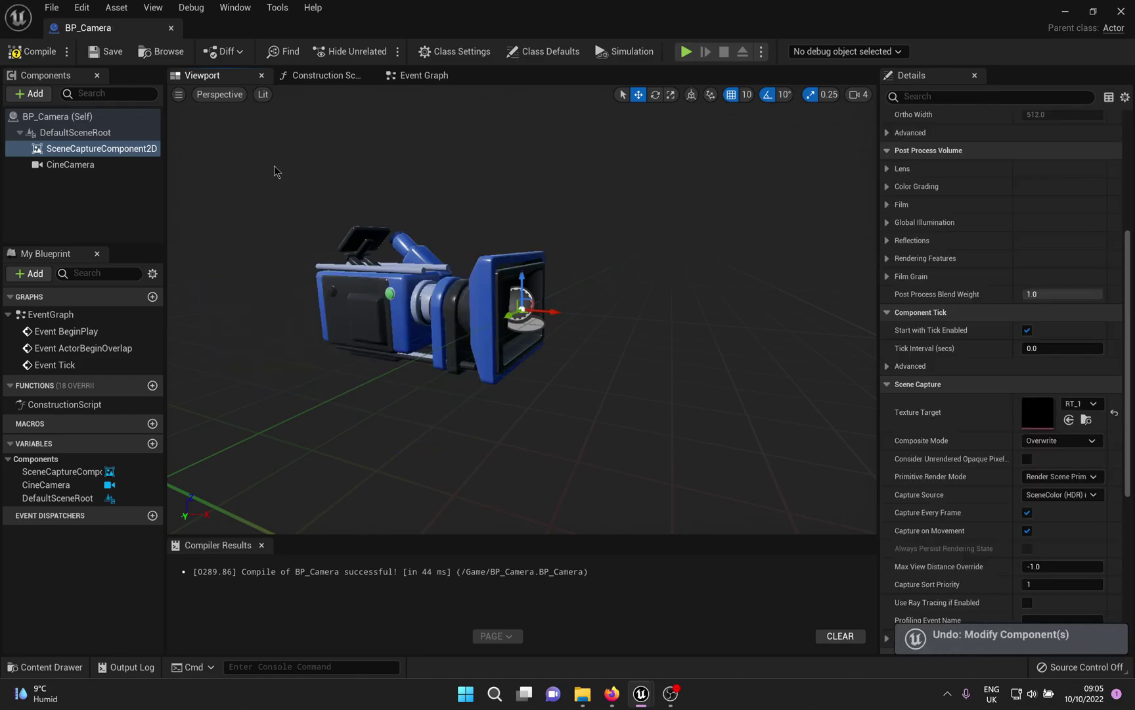
- Add a Copy Camera Settings to Scene Capture node to the construction script, executed from the Construction Script node
{"action": "left_click", "coordinate": [325, 76]}
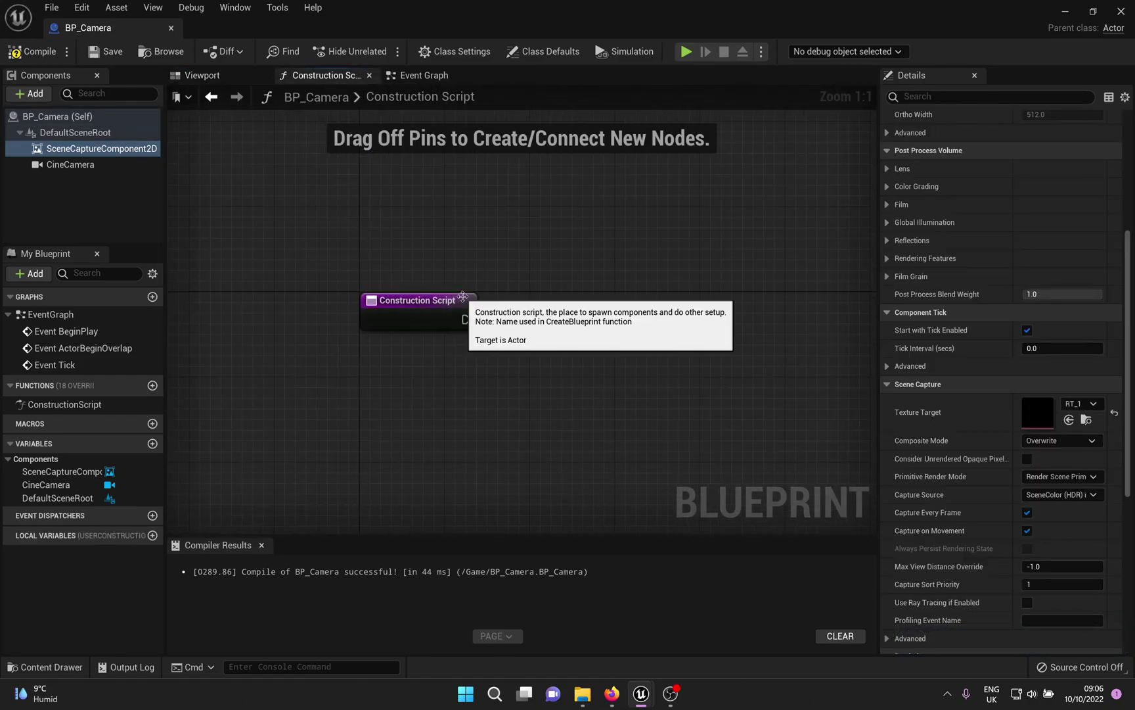
{"action": "right_click_drag", "start_coordinate": [608, 272], "coordinate": [554, 253]}
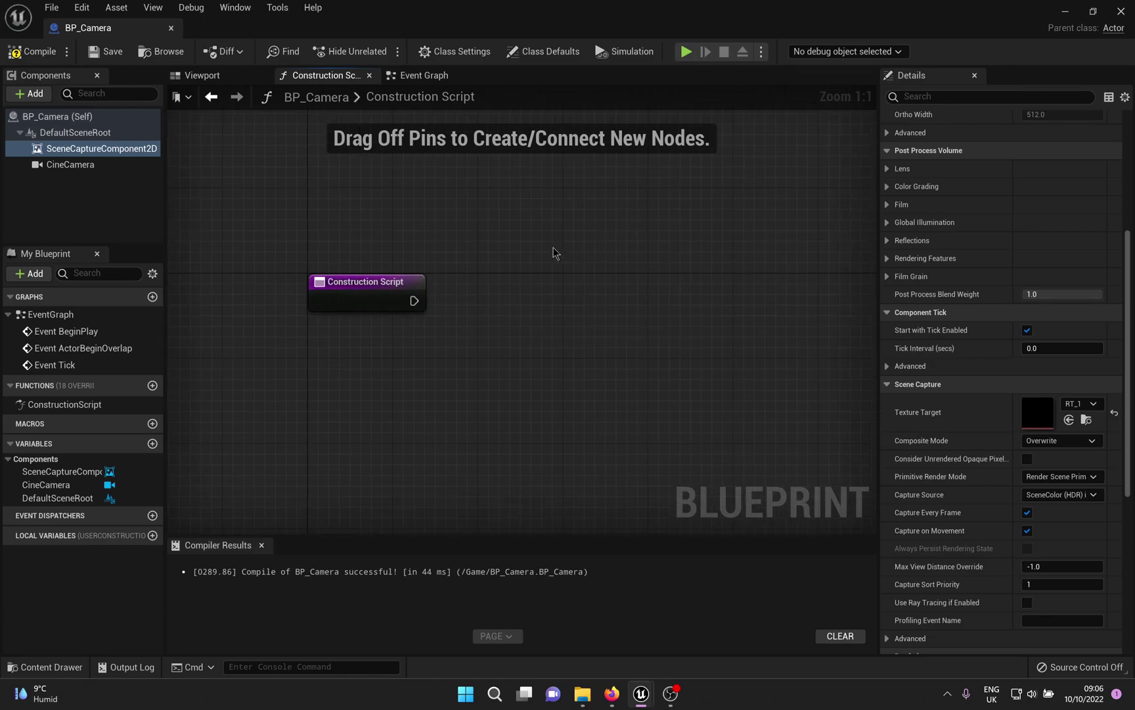
{"action": "right_click_drag", "start_coordinate": [441, 307], "coordinate": [368, 284]}
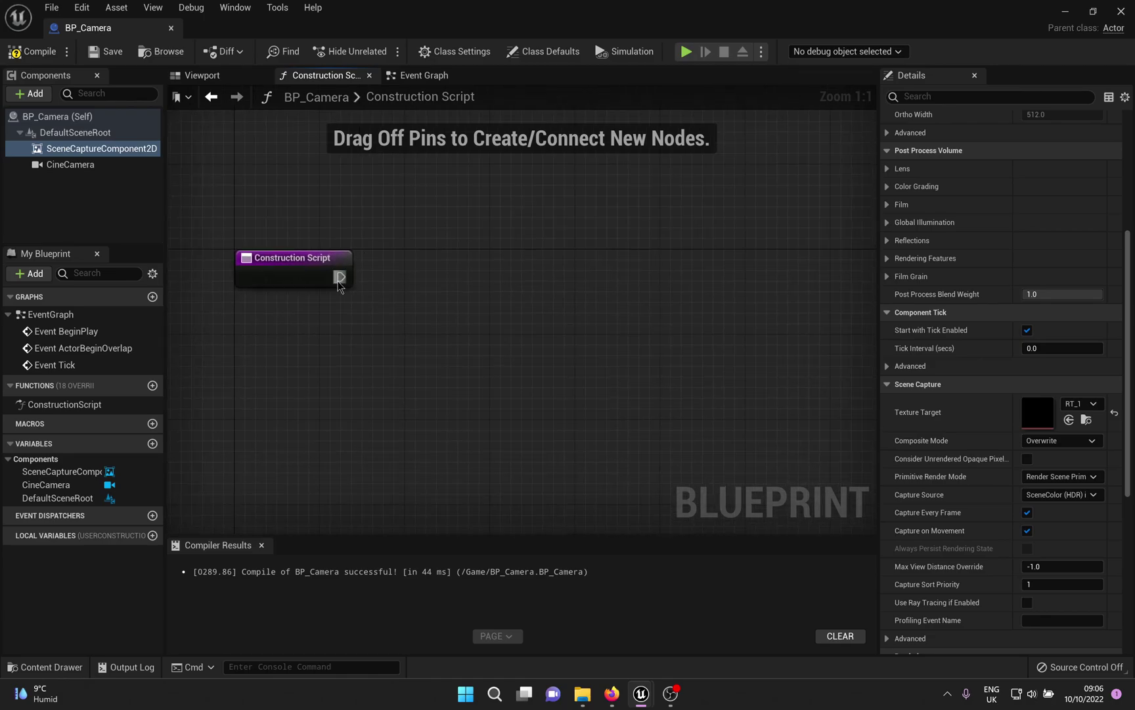
{"action": "left_click_drag", "start_coordinate": [340, 276], "coordinate": [491, 273]}
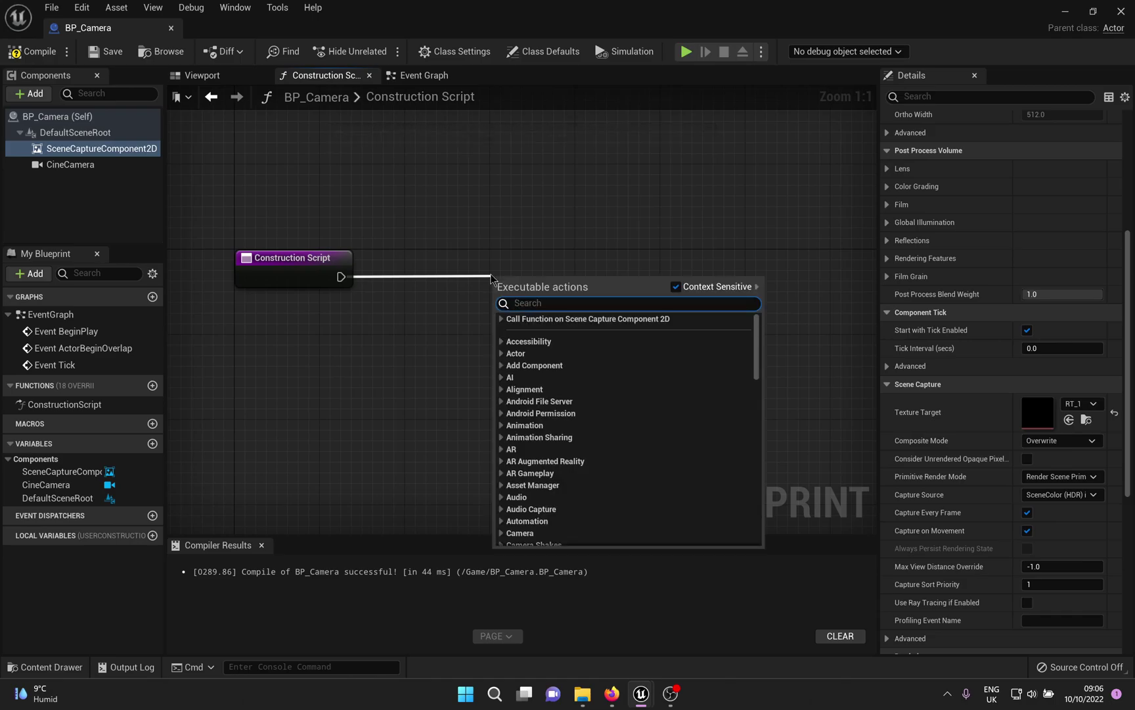
{"action": "type", "text": "copy cam"}
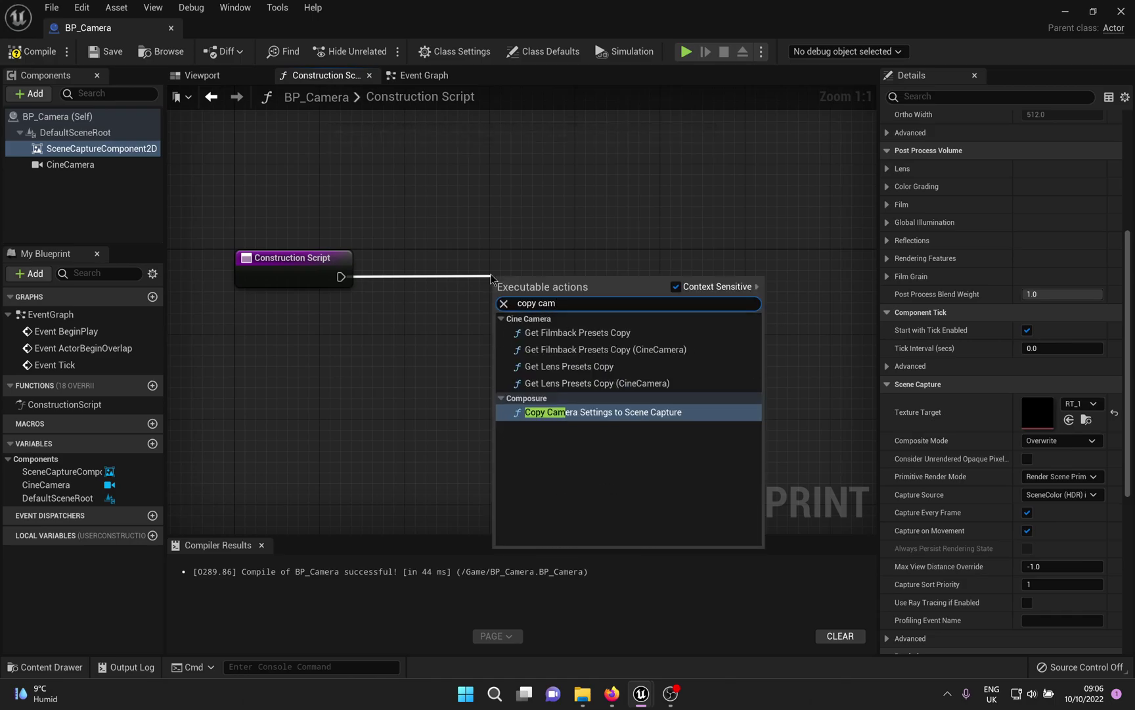
{"action": "key", "text": "Return"}
{"action": "left_click_drag", "start_coordinate": [537, 274], "coordinate": [600, 265]}
- Place a CineCamera getter, connect it to the copy node's Src Camera input, and position it below the Construction Script node
{"action": "left_click_drag", "start_coordinate": [41, 487], "coordinate": [341, 347]}
{"action": "left_click", "coordinate": [379, 368]}
{"action": "left_click_drag", "start_coordinate": [413, 356], "coordinate": [566, 295]}
{"action": "left_click_drag", "start_coordinate": [347, 363], "coordinate": [257, 322]}
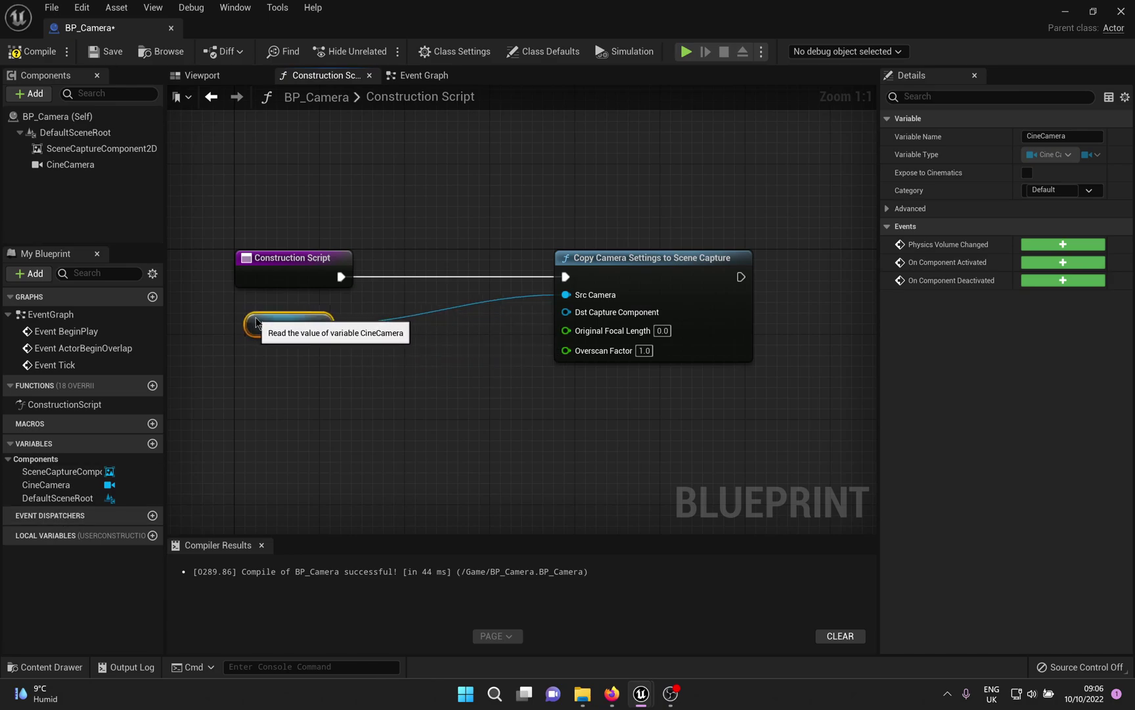
- Place a SceneCaptureComponent2D getter below the Cine Camera node and connect it to the copy node's Dst Capture Component input
{"action": "left_click", "coordinate": [106, 472]}
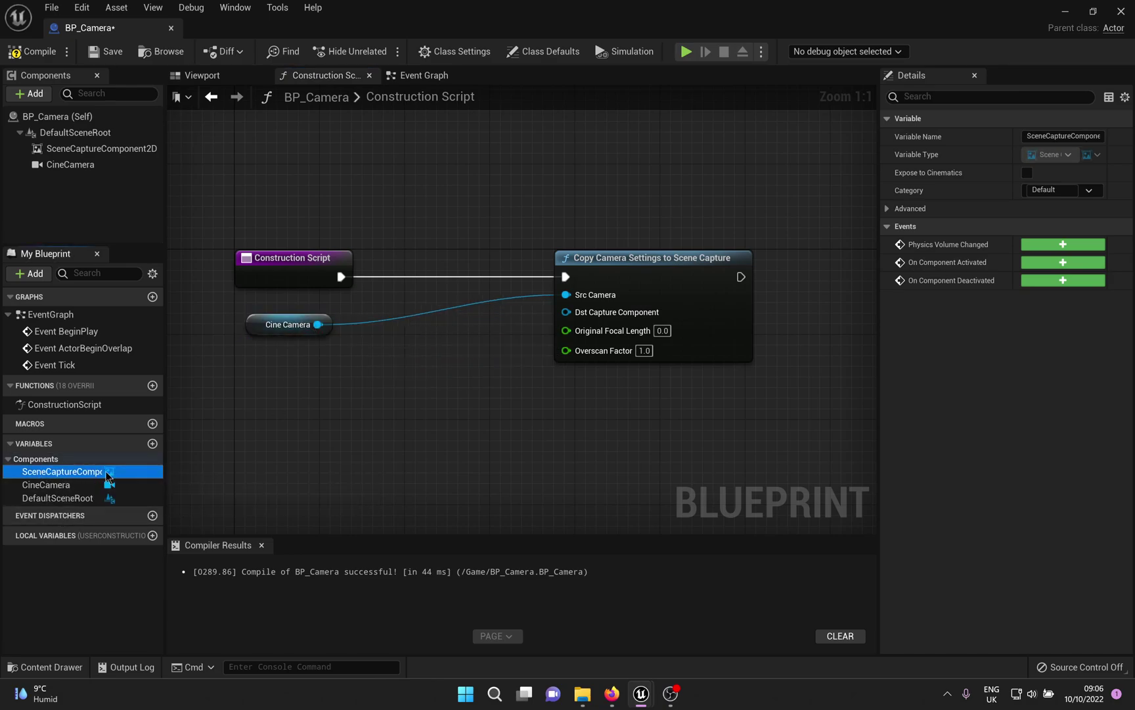
{"action": "left_click_drag", "start_coordinate": [107, 472], "coordinate": [552, 313]}
{"action": "left_click", "coordinate": [342, 389]}
{"action": "left_click_drag", "start_coordinate": [306, 358], "coordinate": [263, 358]}
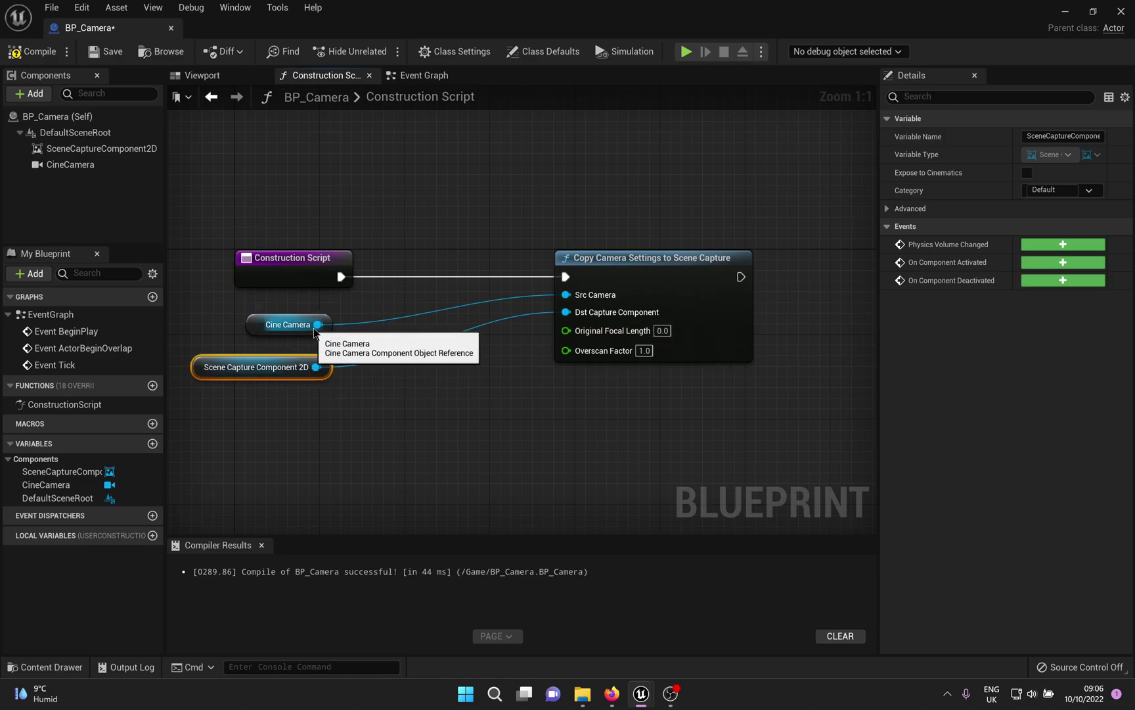
- Get the Current Focal Length from the Cine Camera and connect it to the copy node's Original Focal Length input
{"action": "left_click_drag", "start_coordinate": [318, 324], "coordinate": [381, 418]}
{"action": "type", "text": "get foca"}
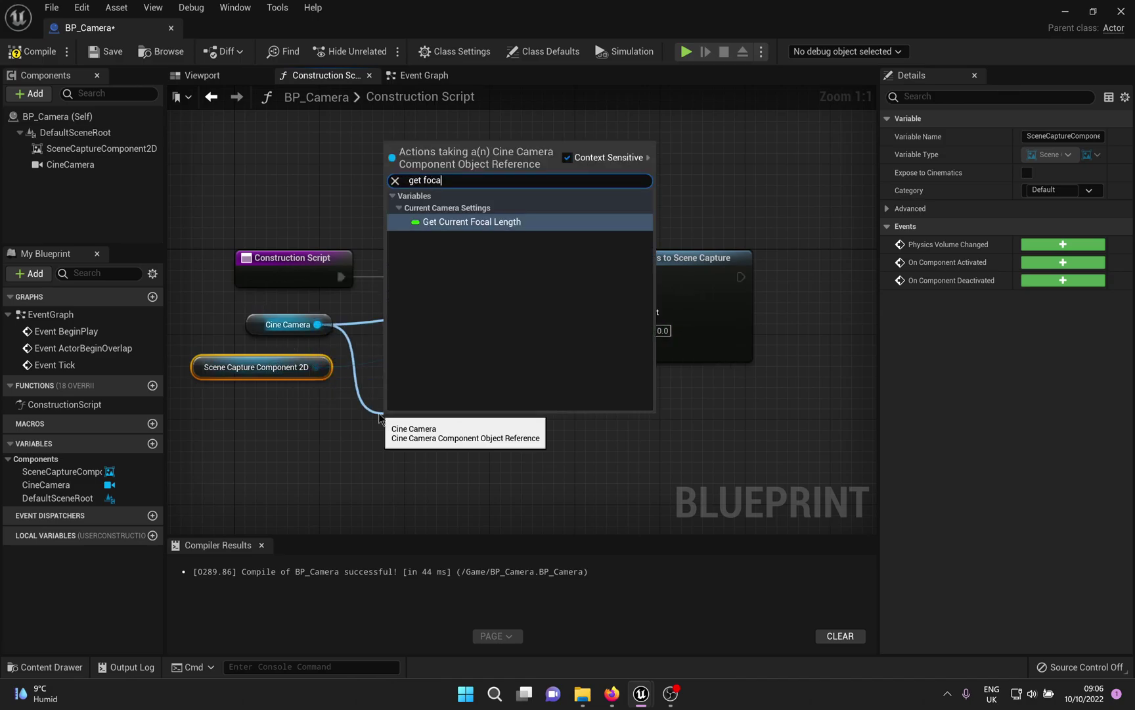
{"action": "type", "text": "l"}
{"action": "key", "text": "Return"}
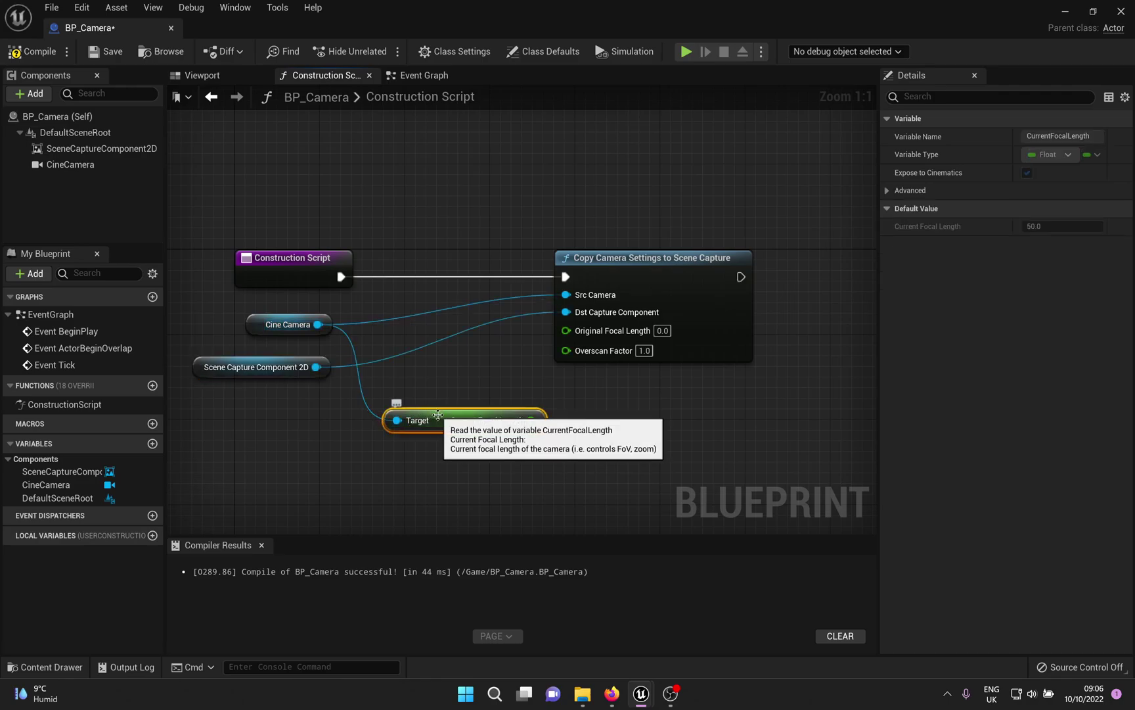
{"action": "left_click_drag", "start_coordinate": [413, 421], "coordinate": [380, 400]}
{"action": "left_click_drag", "start_coordinate": [499, 399], "coordinate": [567, 332]}
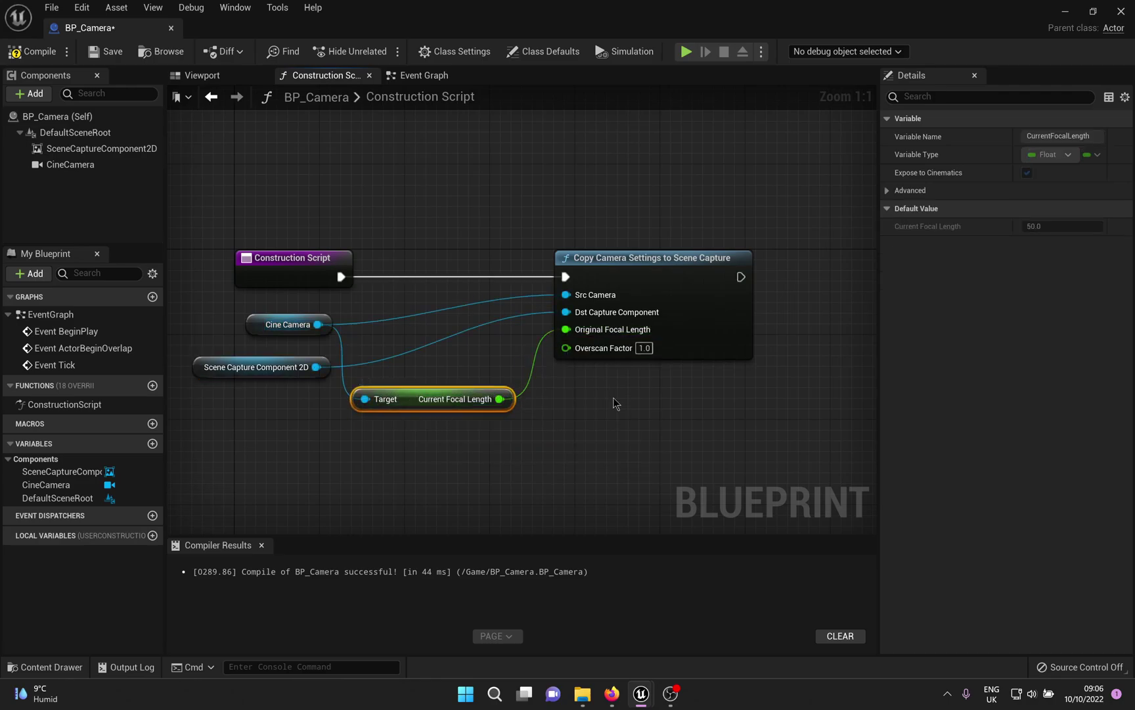
- Move the Construction Script node farther away from the copy node to space out the graph
{"action": "right_click_drag", "start_coordinate": [425, 260], "coordinate": [563, 258]}
{"action": "left_click_drag", "start_coordinate": [441, 256], "coordinate": [315, 256]}
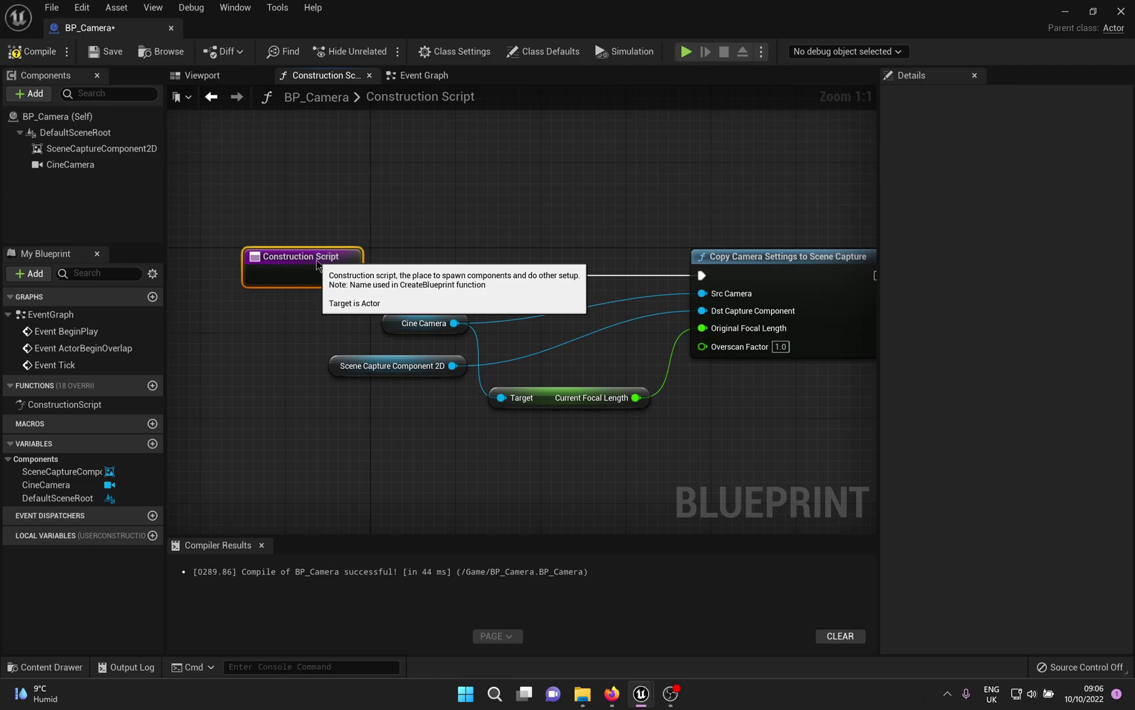
{"action": "right_click_drag", "start_coordinate": [552, 257], "coordinate": [425, 266]}
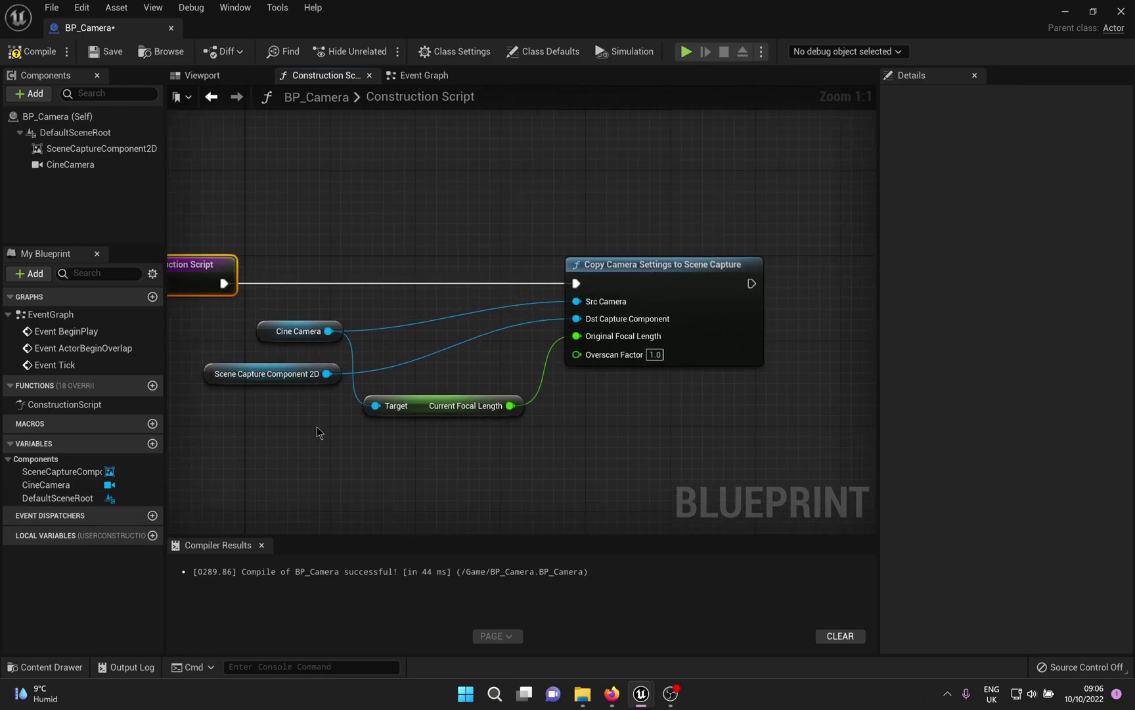
- Add a Set Relative Location node targeting the scene capture component, executed after the copy node, and split its New Location pin
{"action": "right_click_drag", "start_coordinate": [387, 455], "coordinate": [362, 421]}
{"action": "scroll", "coordinate": [340, 422], "scroll_direction": "down", "scroll_amount": 2}
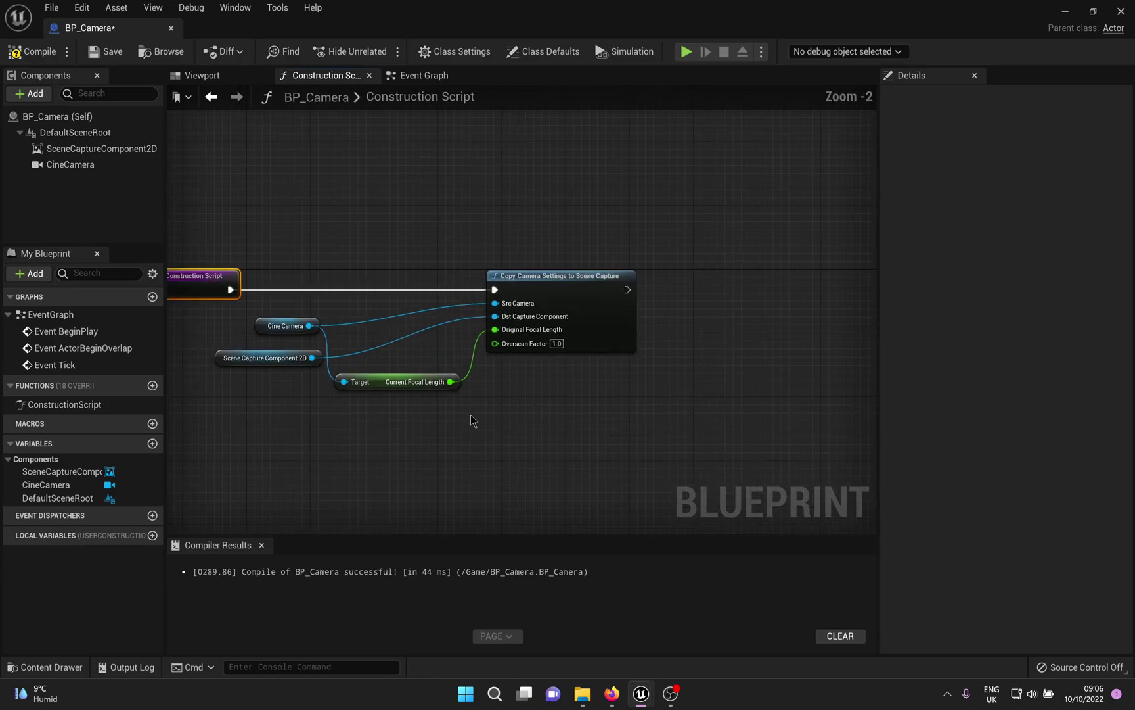
{"action": "left_click_drag", "start_coordinate": [196, 361], "coordinate": [662, 291]}
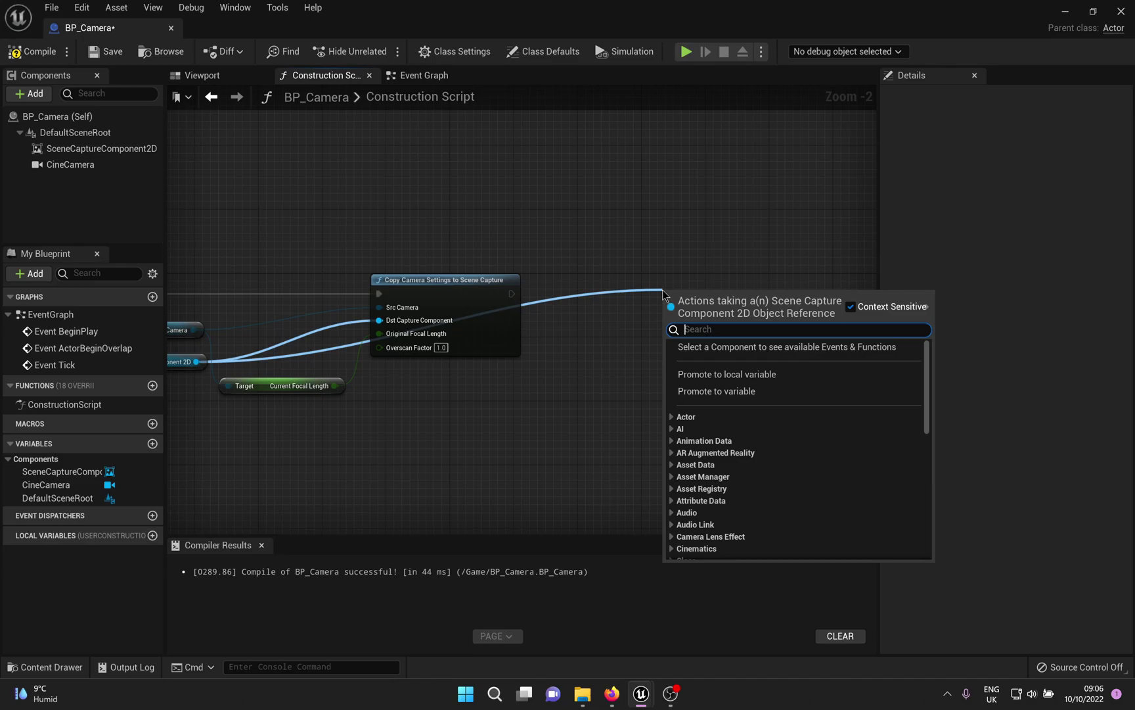
{"action": "type", "text": "relative loca"}
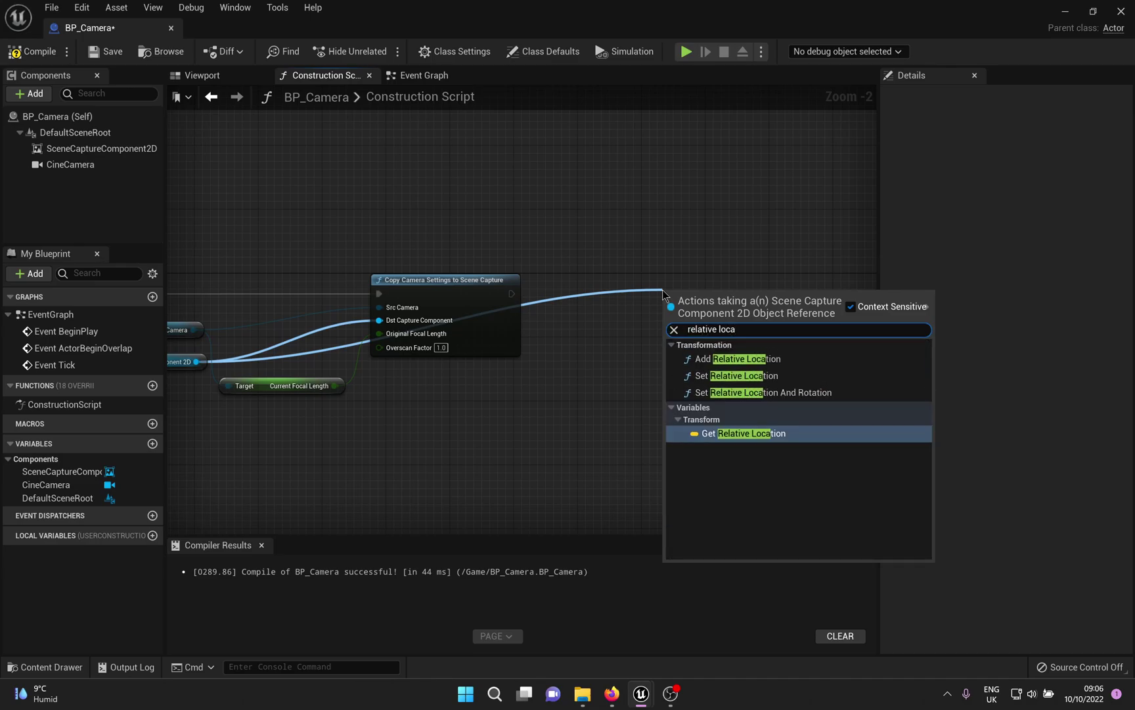
{"action": "key", "text": "Up"}
{"action": "key", "text": "Up"}
{"action": "key", "text": "Return"}
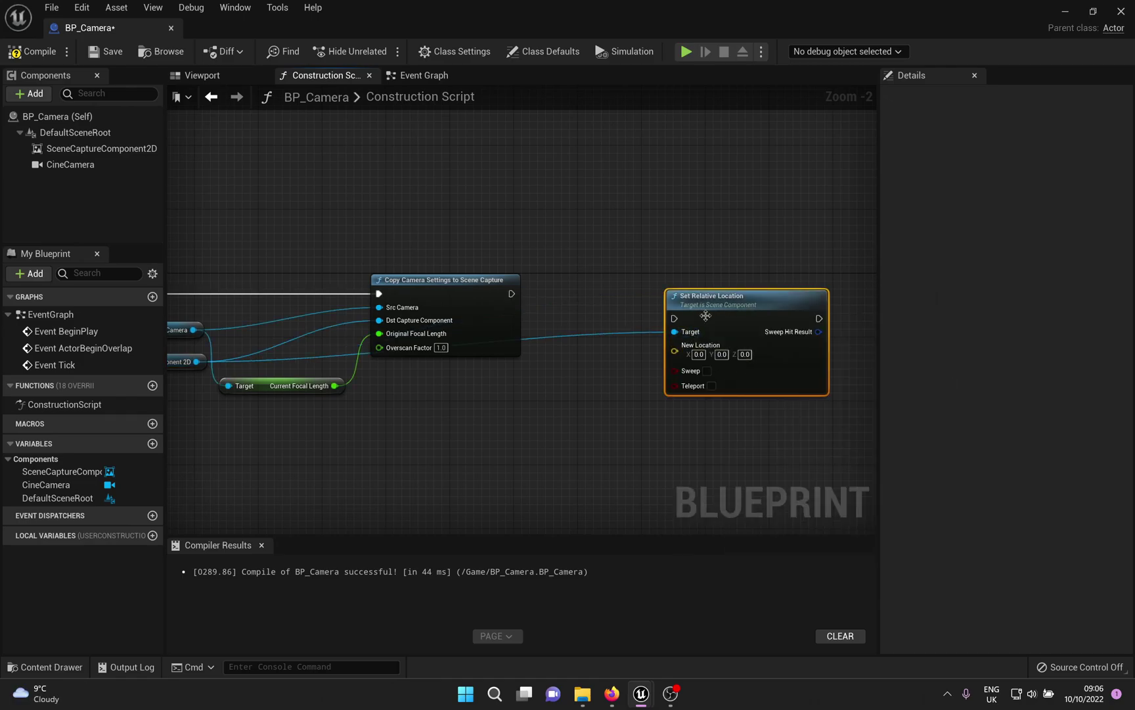
{"action": "left_click_drag", "start_coordinate": [512, 294], "coordinate": [680, 299]}
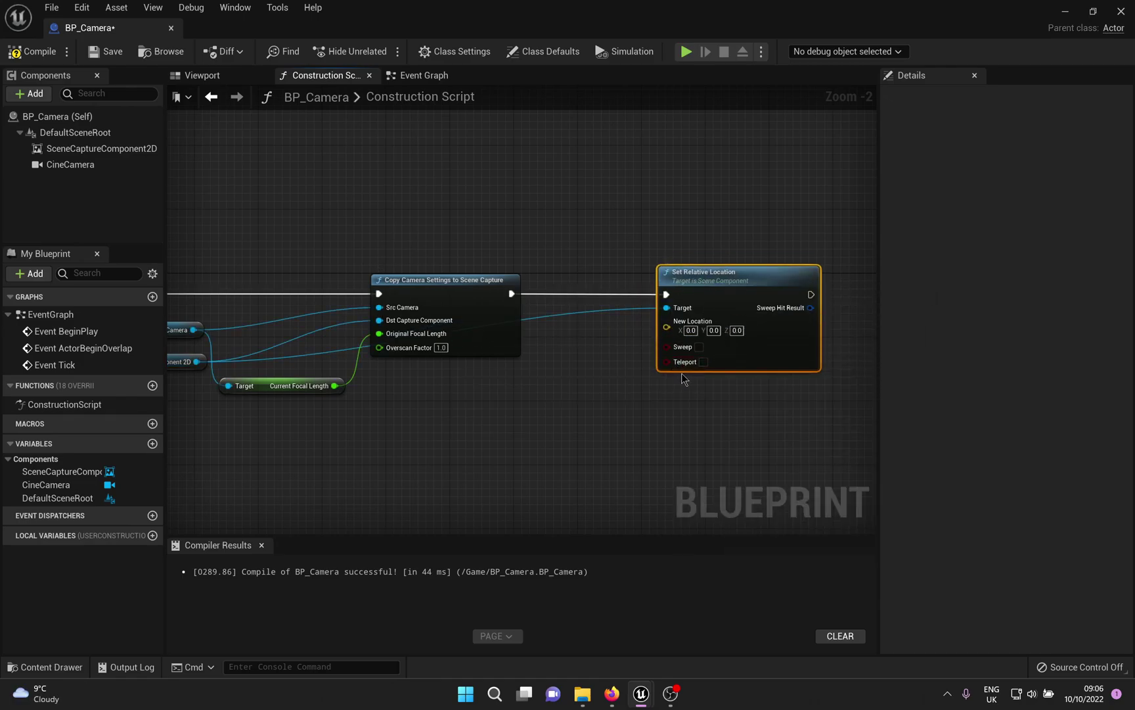
{"action": "right_click", "coordinate": [667, 327]}
{"action": "left_click", "coordinate": [715, 381]}
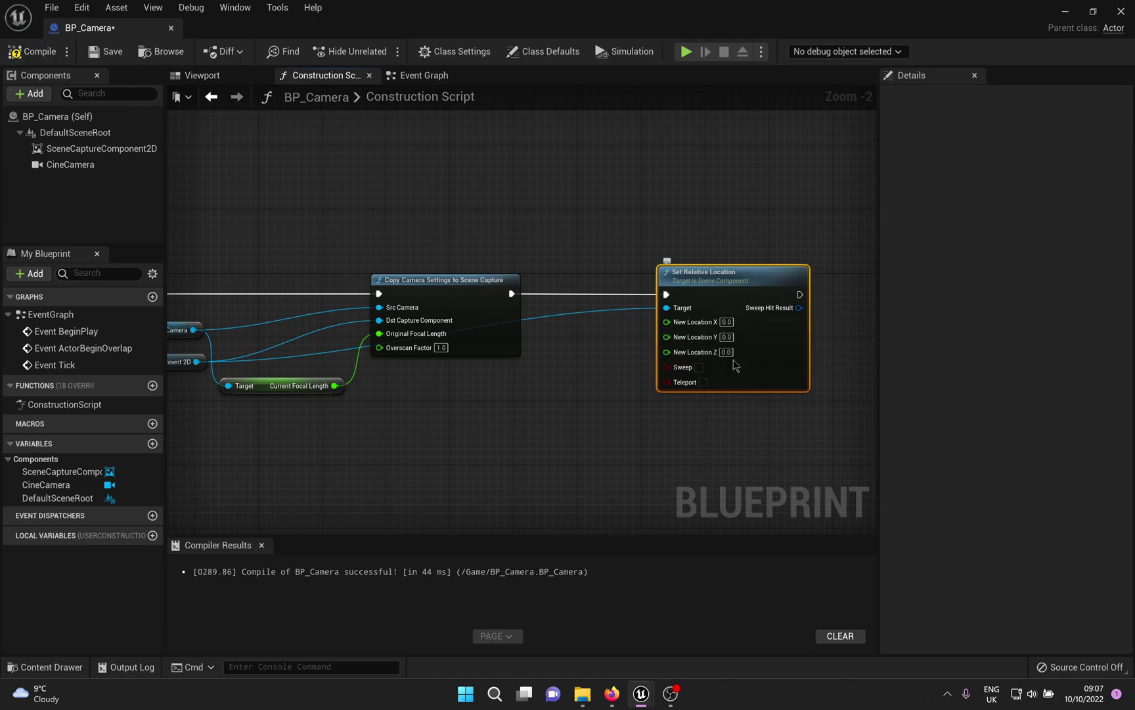
- Create a Float variable named Offset and compile the blueprint
{"action": "left_click", "coordinate": [152, 444]}
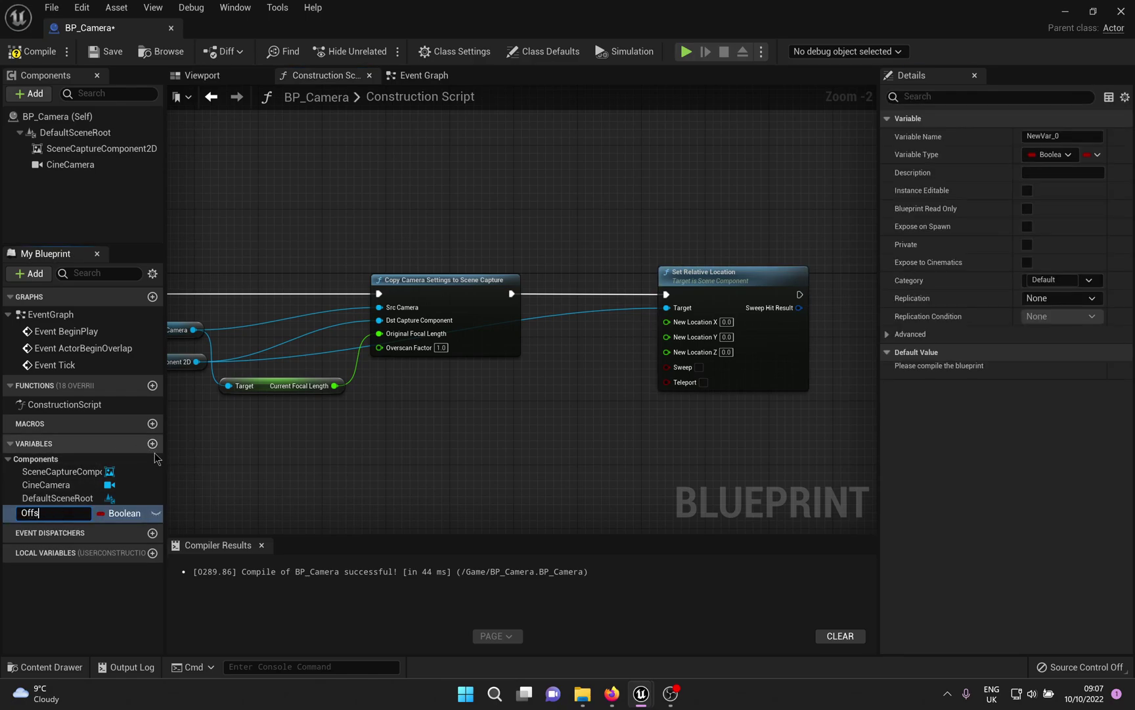
{"action": "key", "text": "Return"}
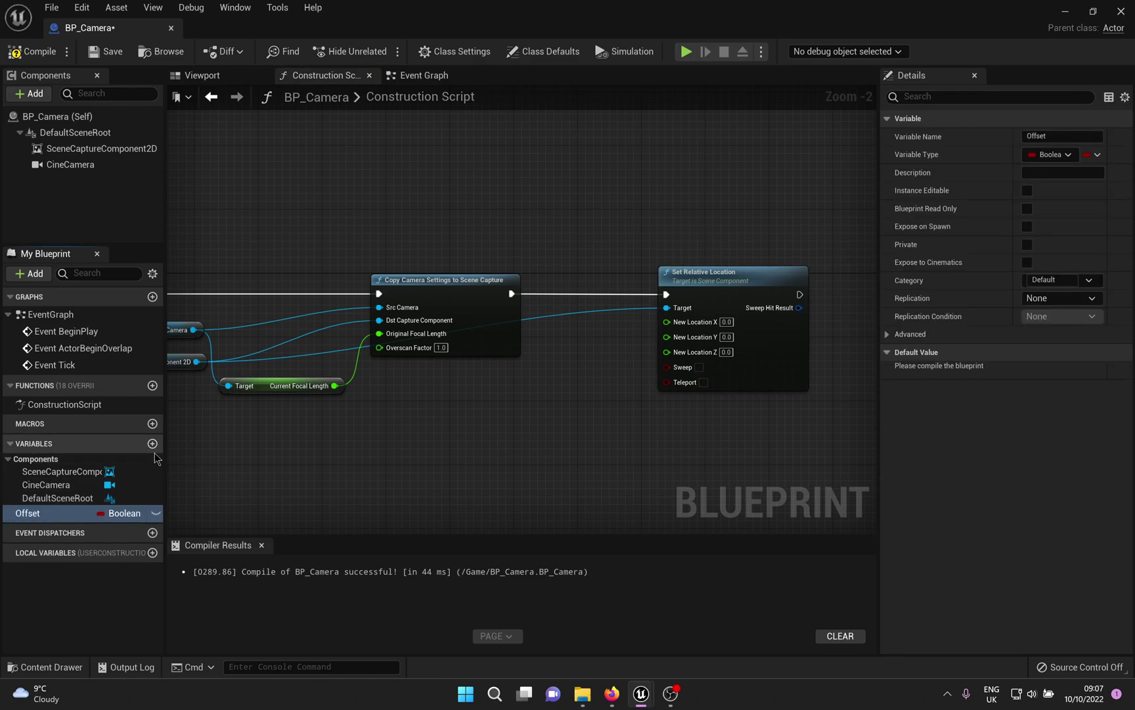
{"action": "left_click", "coordinate": [1059, 156]}
{"action": "left_click", "coordinate": [973, 243]}
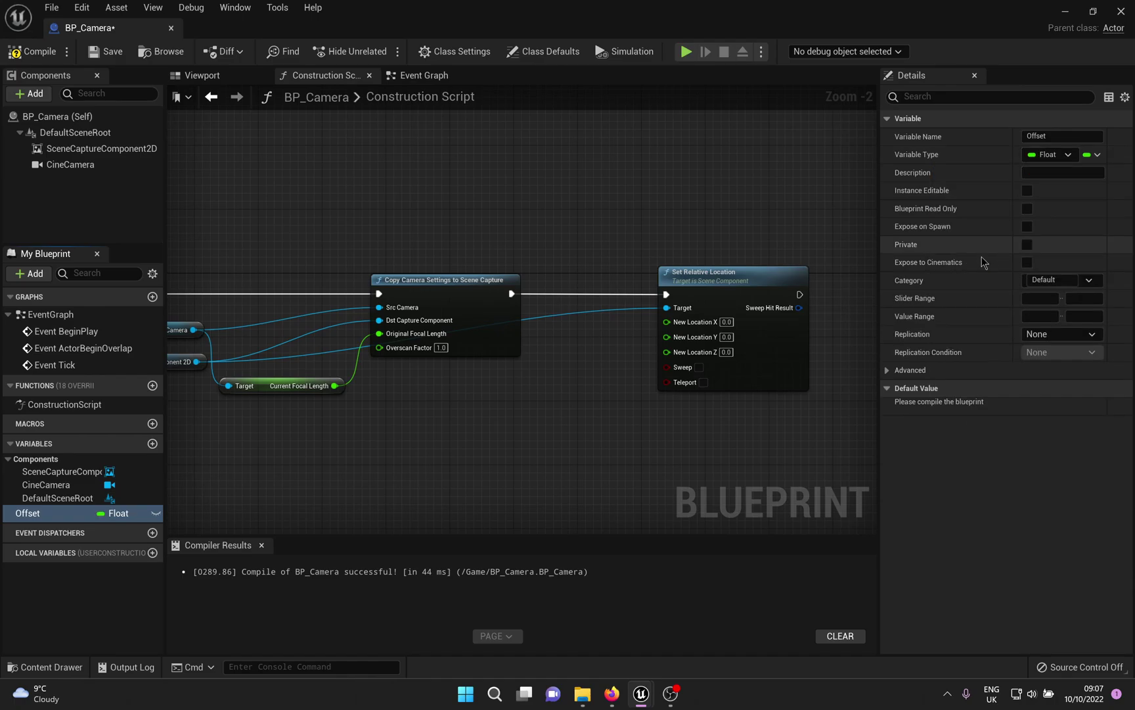
{"action": "left_click", "coordinate": [30, 51]}
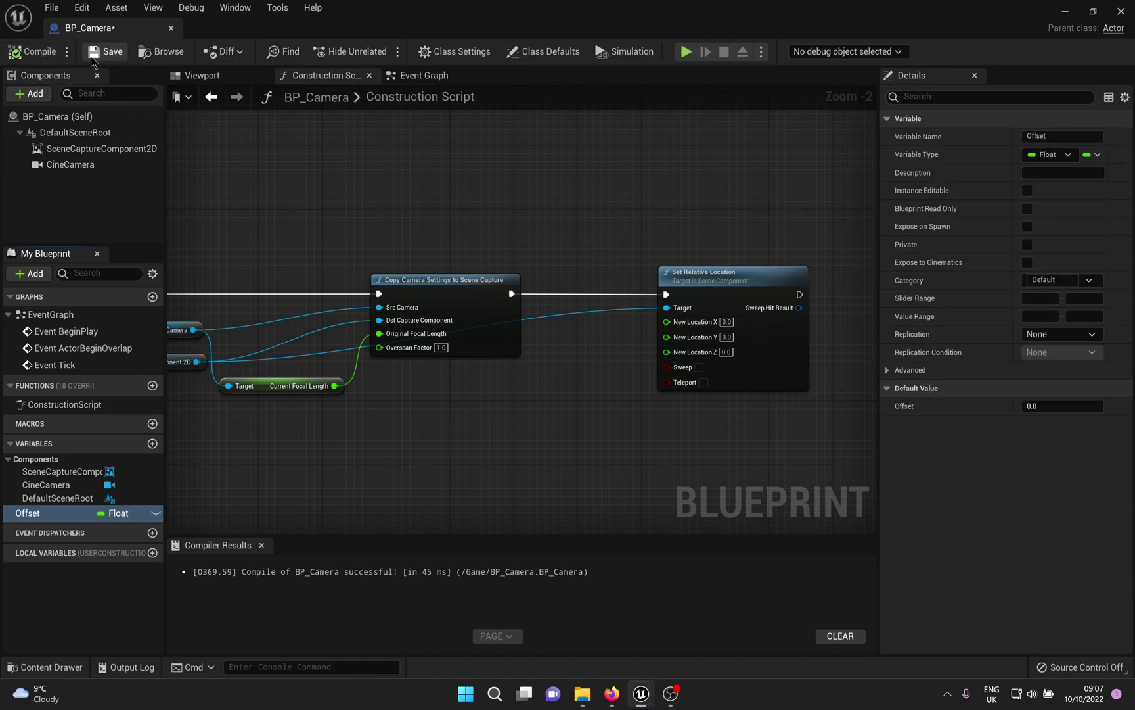
- Set the Offset variable's default value to 2000 and make it instance editable
{"action": "left_click", "coordinate": [1057, 407]}
{"action": "type", "text": "2000"}
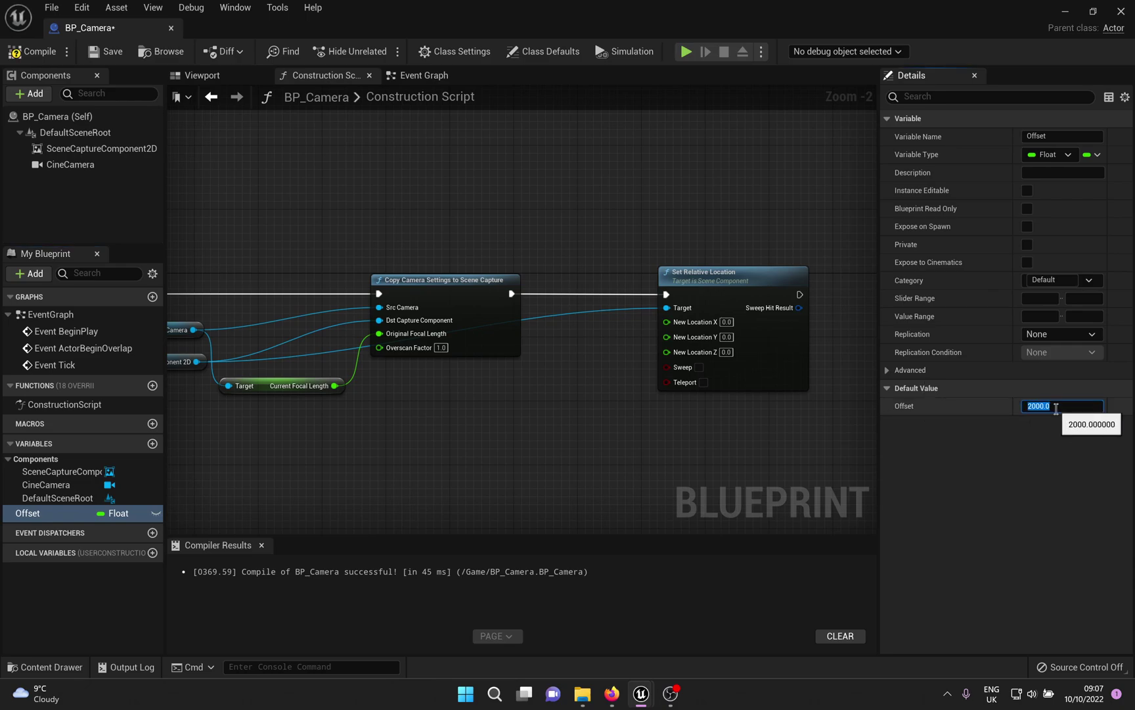
{"action": "key", "text": "Return"}
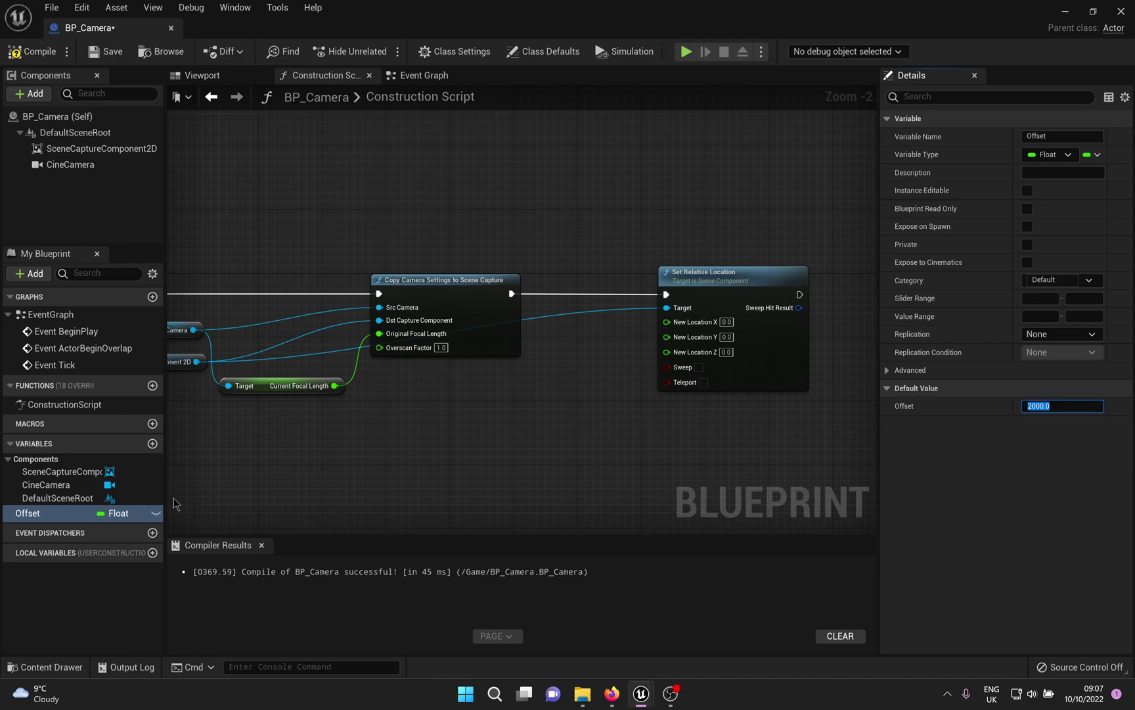
{"action": "left_click", "coordinate": [157, 516]}
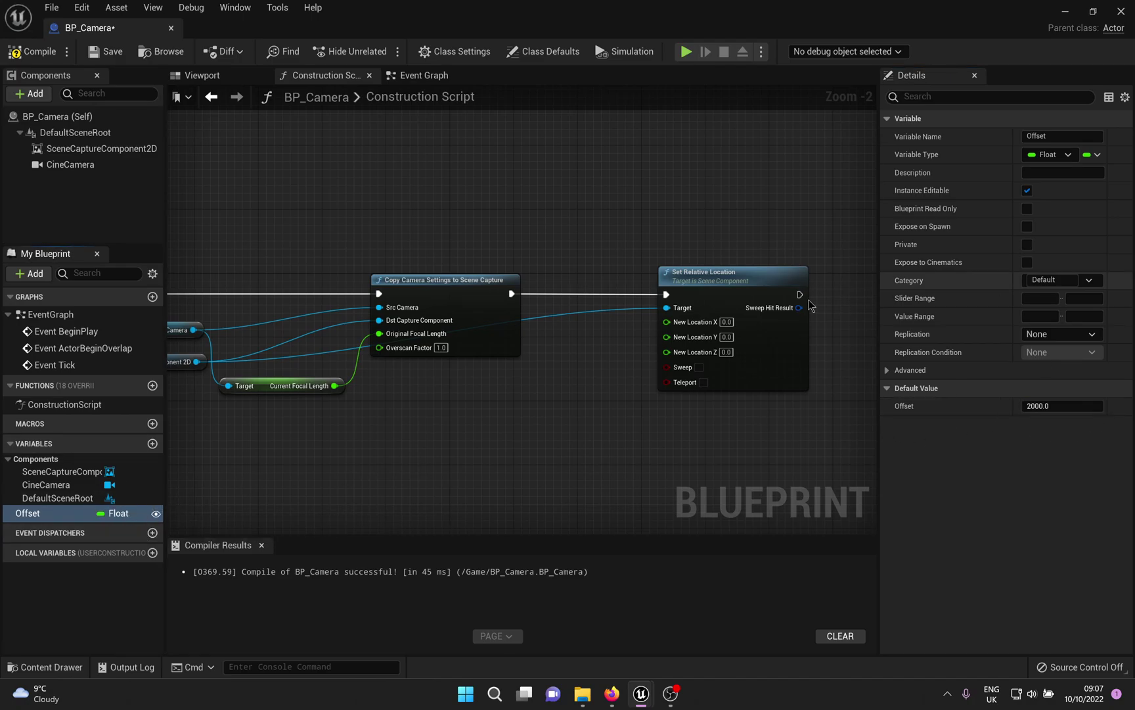
- Connect an Offset getter to New Location Y of Set Relative Location, then compile and save the blueprint
{"action": "left_click_drag", "start_coordinate": [28, 513], "coordinate": [666, 337]}
{"action": "left_click", "coordinate": [529, 440]}
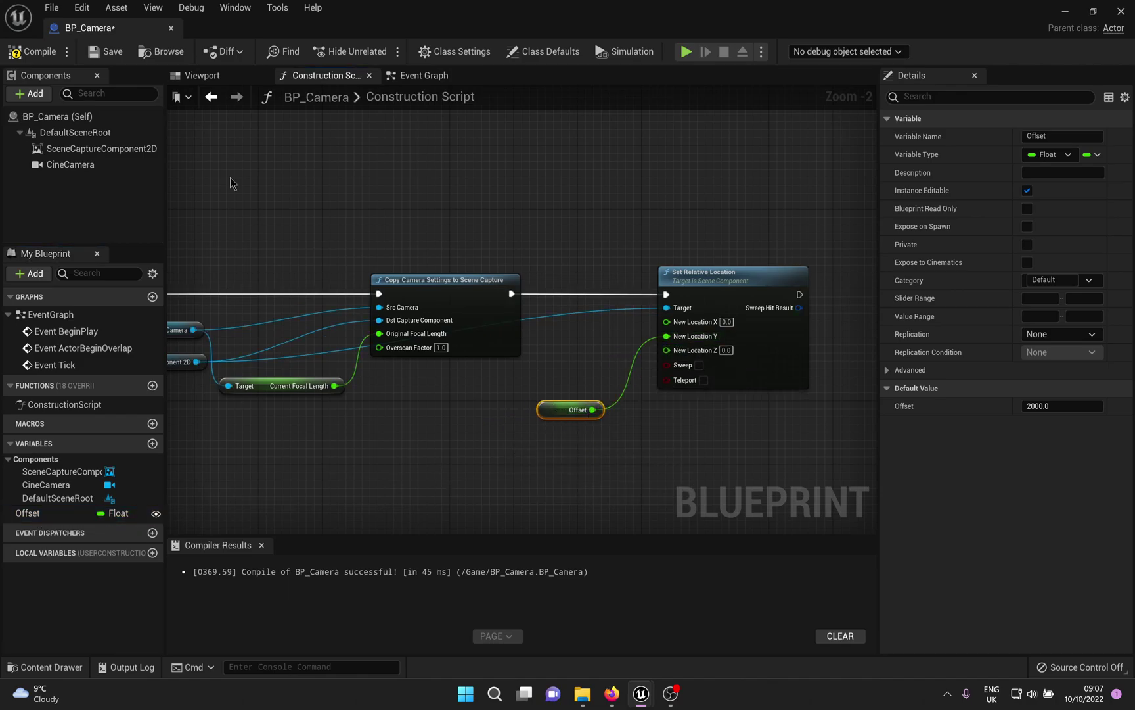
{"action": "left_click", "coordinate": [33, 51]}
{"action": "left_click", "coordinate": [105, 51]}
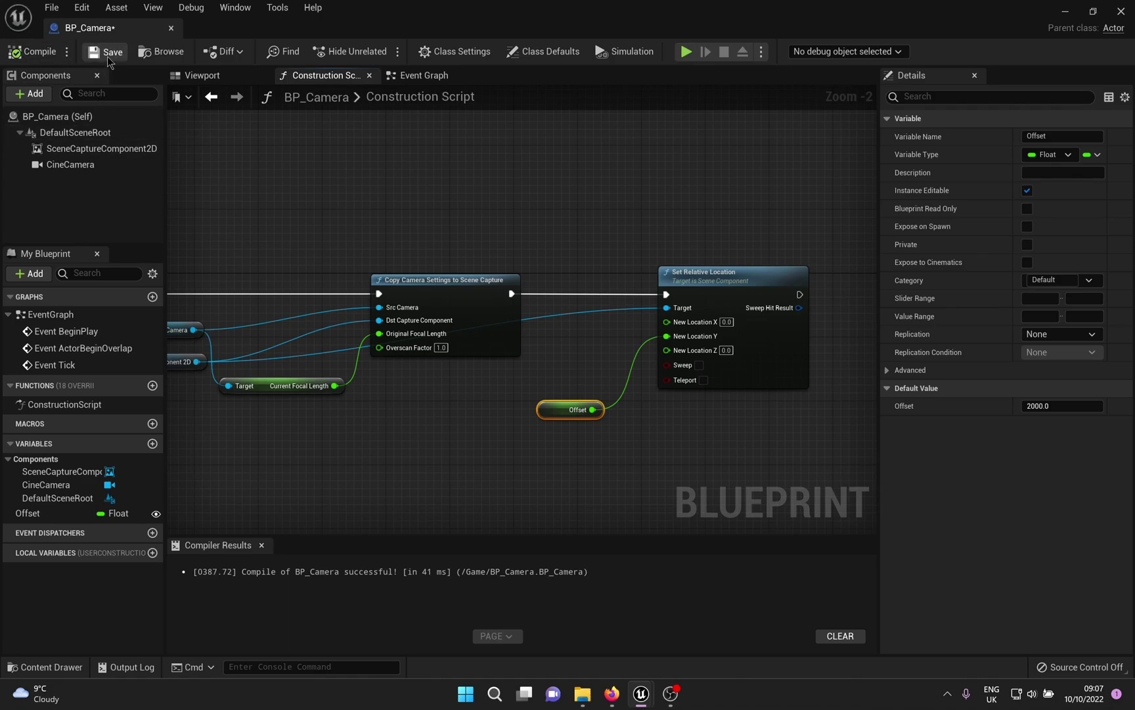
- Copy all nodes following the Construction Script node into the Event Graph and execute the copied chain from Event Tick
{"action": "right_click_drag", "start_coordinate": [282, 179], "coordinate": [371, 174]}
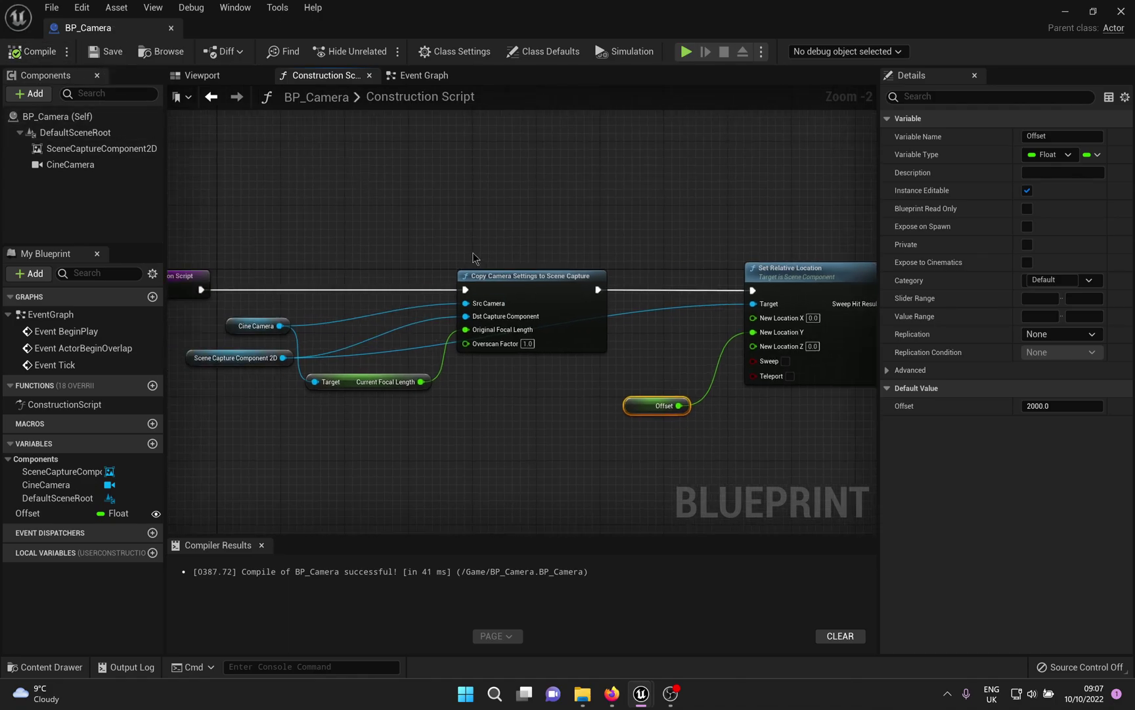
{"action": "scroll", "coordinate": [474, 257], "scroll_direction": "down", "scroll_amount": 1}
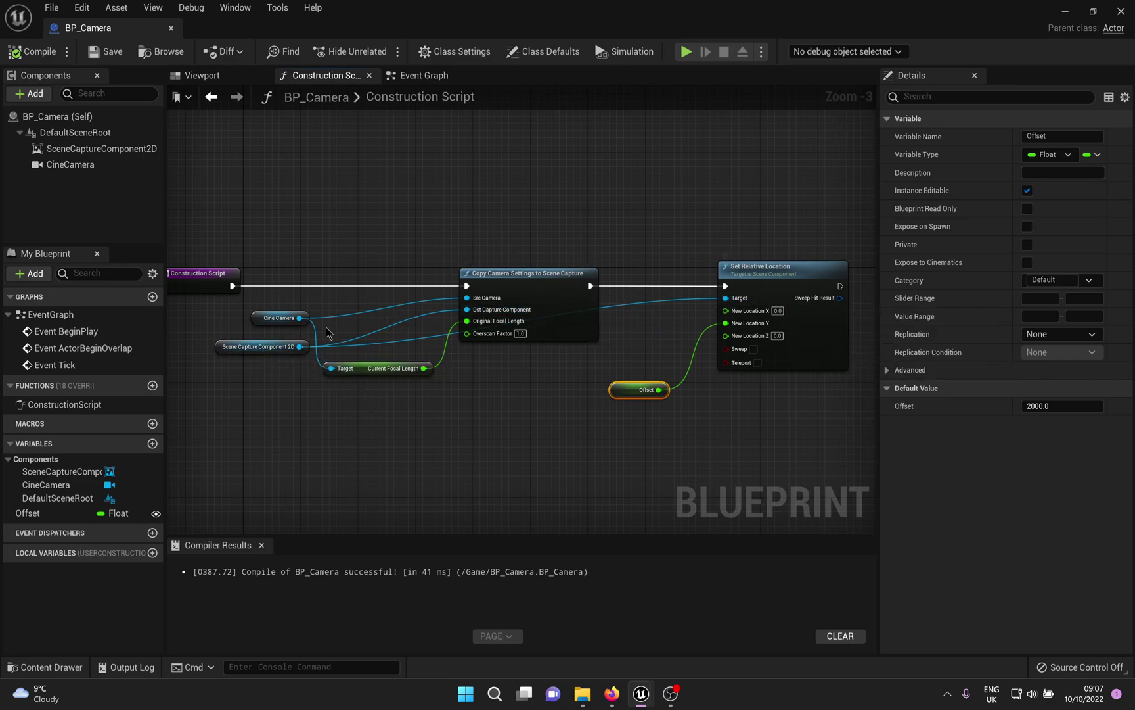
{"action": "left_click_drag", "start_coordinate": [251, 237], "coordinate": [783, 411]}
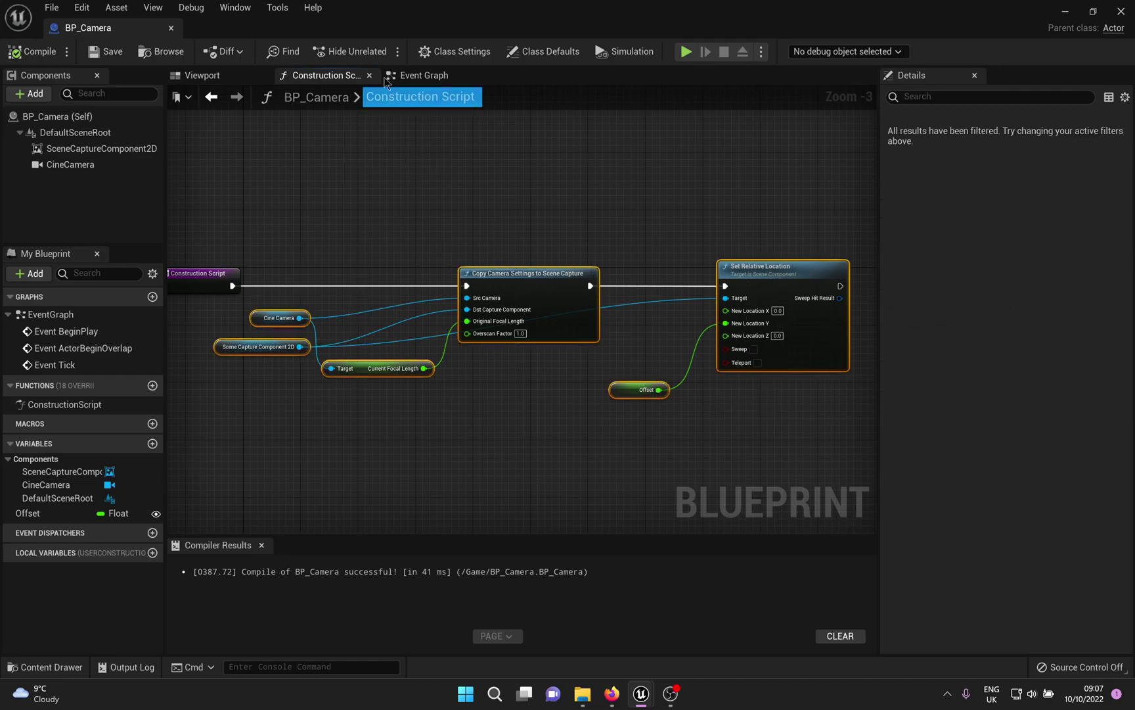
{"action": "left_click", "coordinate": [421, 75]}
{"action": "right_click_drag", "start_coordinate": [538, 427], "coordinate": [464, 366]}
{"action": "right_click_drag", "start_coordinate": [360, 367], "coordinate": [307, 333]}
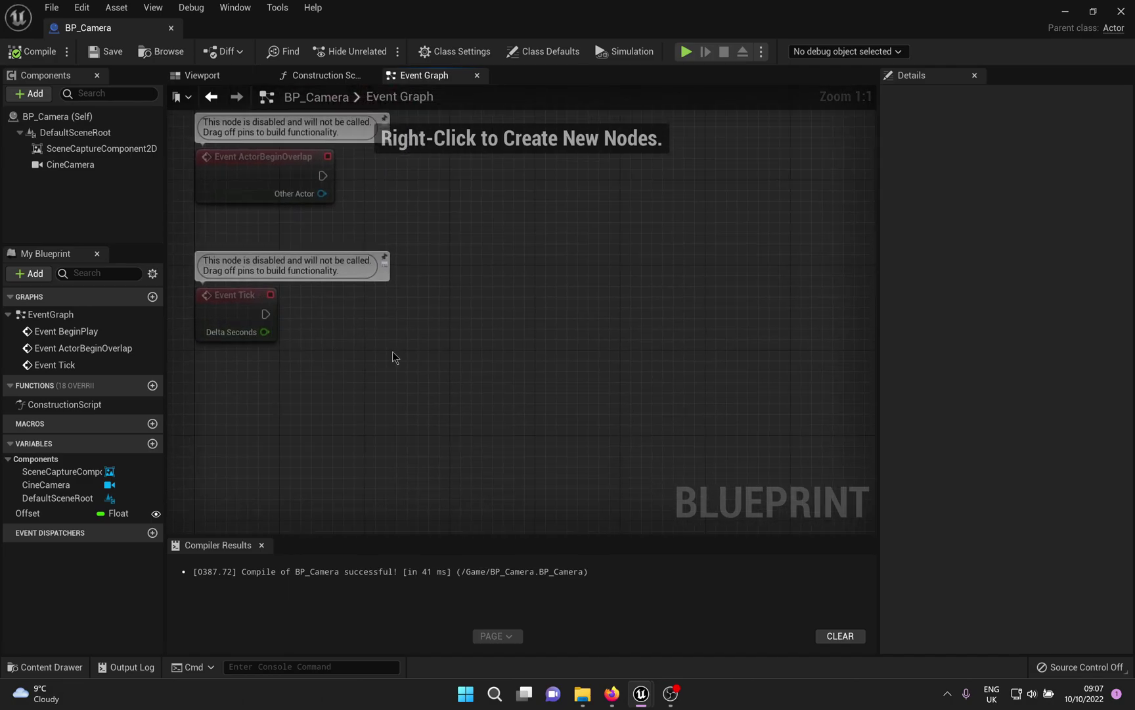
{"action": "key", "text": "ctrl+v"}
{"action": "left_click_drag", "start_coordinate": [266, 314], "coordinate": [503, 320]}
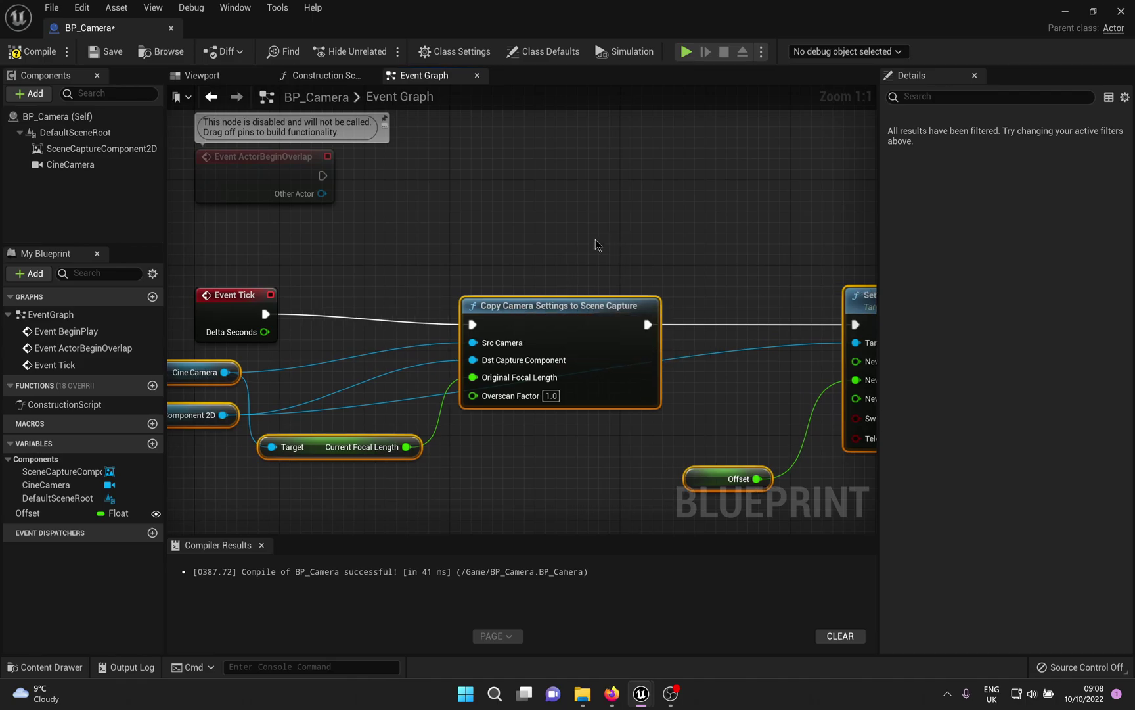
{"action": "scroll", "coordinate": [595, 246], "scroll_direction": "down", "scroll_amount": 1}
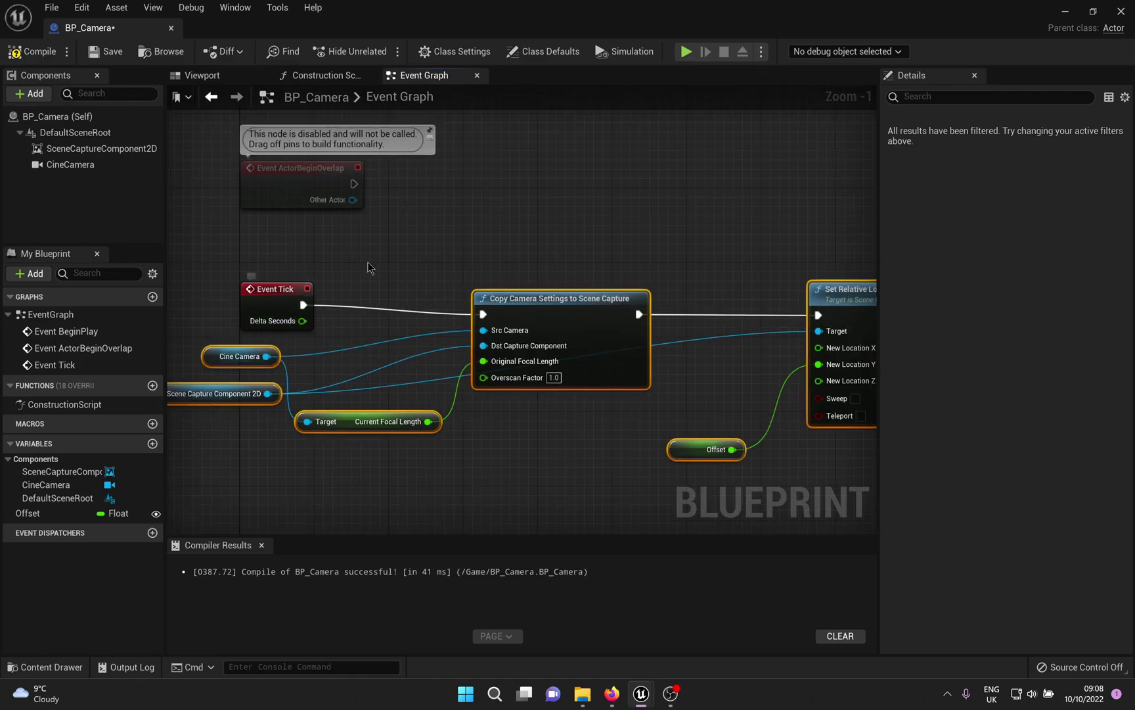
{"action": "scroll", "coordinate": [358, 289], "scroll_direction": "down", "scroll_amount": 1}
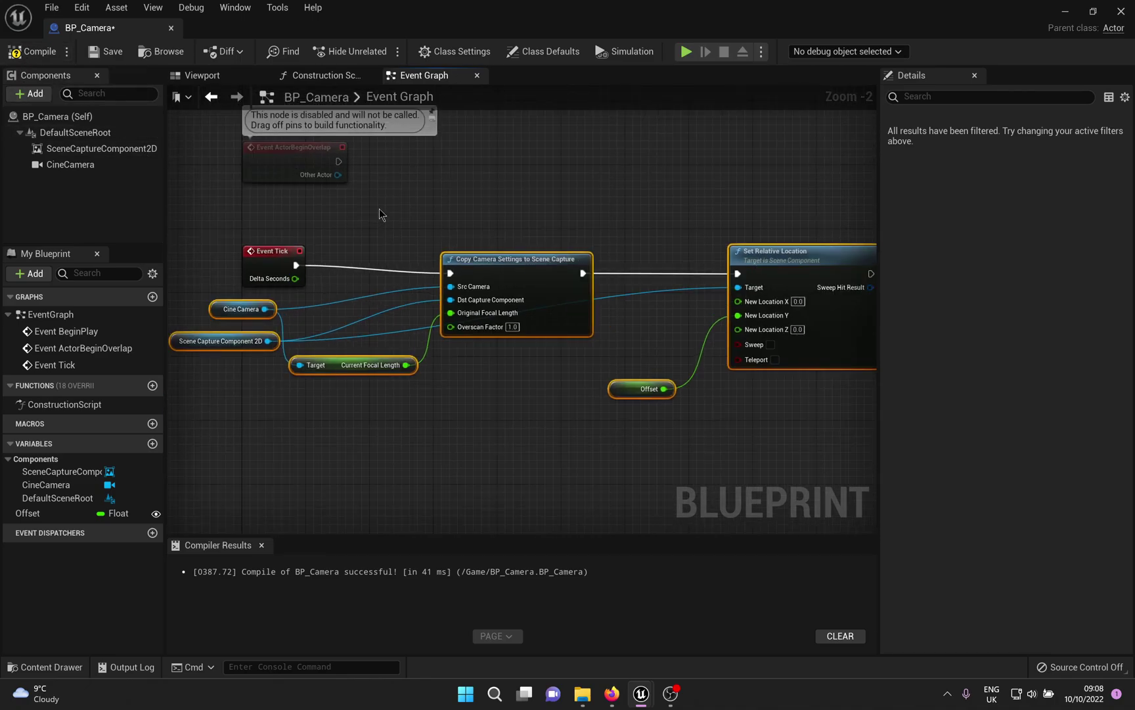
- Compile and save the BP_Camera blueprint and close its editor
{"action": "left_click", "coordinate": [31, 52]}
{"action": "left_click", "coordinate": [105, 51]}
{"action": "left_click", "coordinate": [170, 28]}
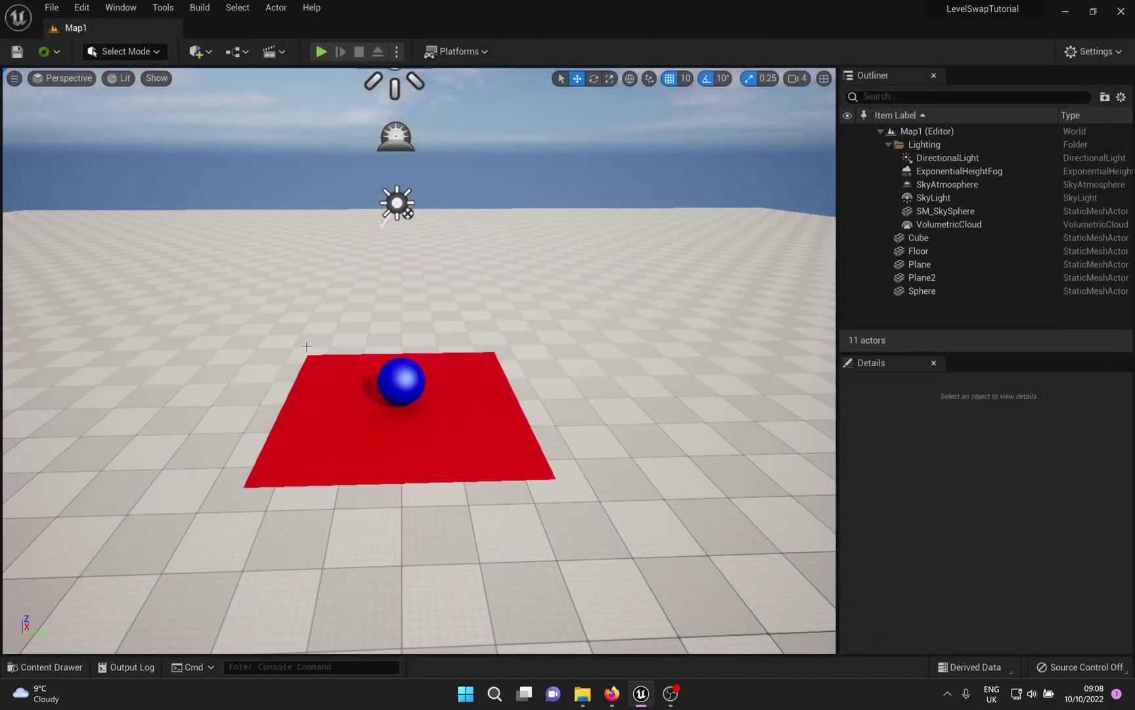
- Place BP_Camera in the level at about X -310, facing the blue sphere, and raise it to about Z 20
{"action": "right_click_drag", "start_coordinate": [428, 422], "coordinate": [506, 451]}
{"action": "key", "text": "ctrl+space"}
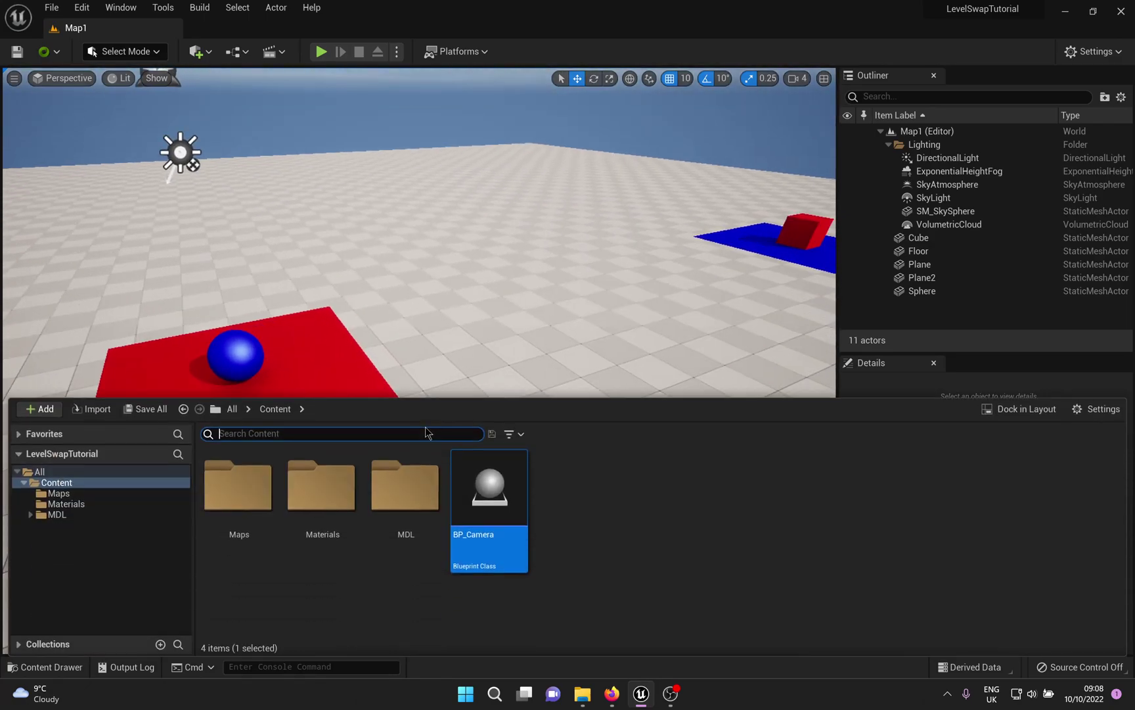
{"action": "left_click_drag", "start_coordinate": [491, 484], "coordinate": [272, 489]}
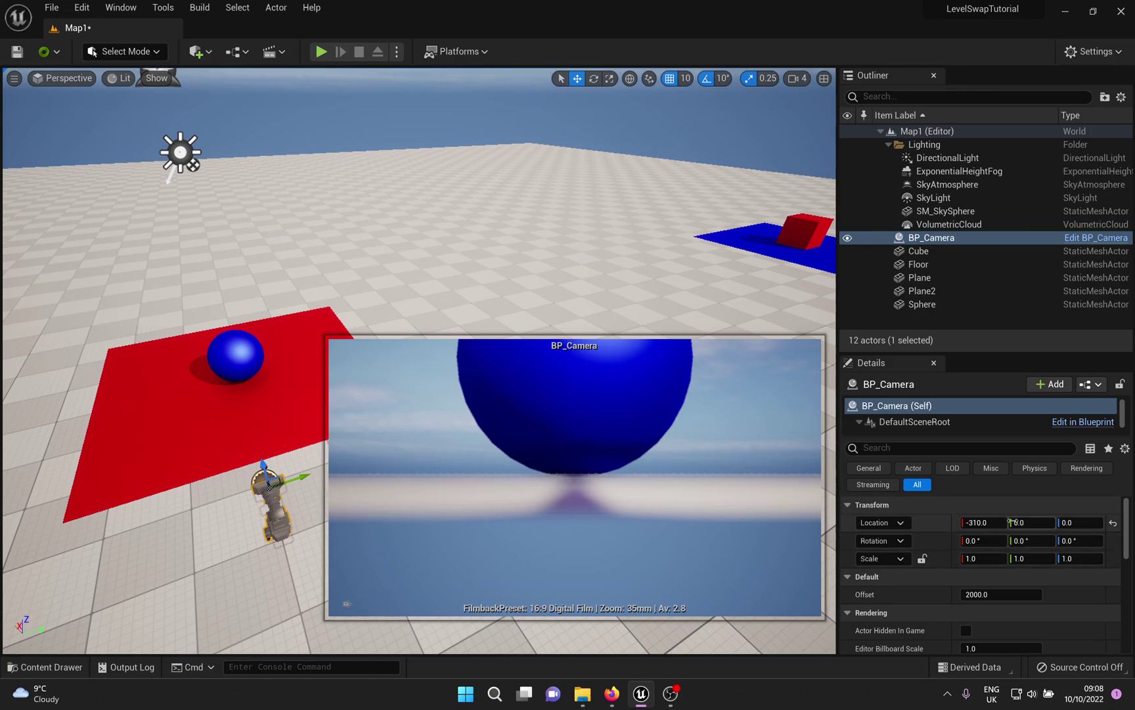
{"action": "right_click_drag", "start_coordinate": [482, 260], "coordinate": [542, 262]}
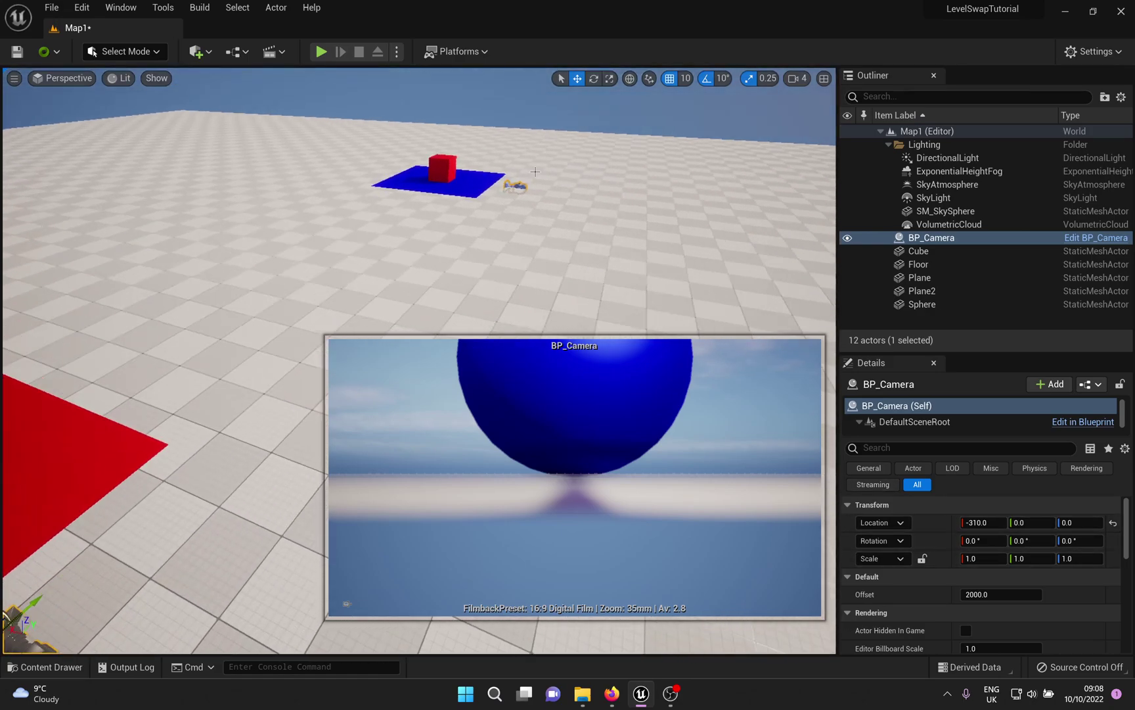
{"action": "key", "text": "s"}
{"action": "right_click_drag", "start_coordinate": [287, 370], "coordinate": [227, 387]}
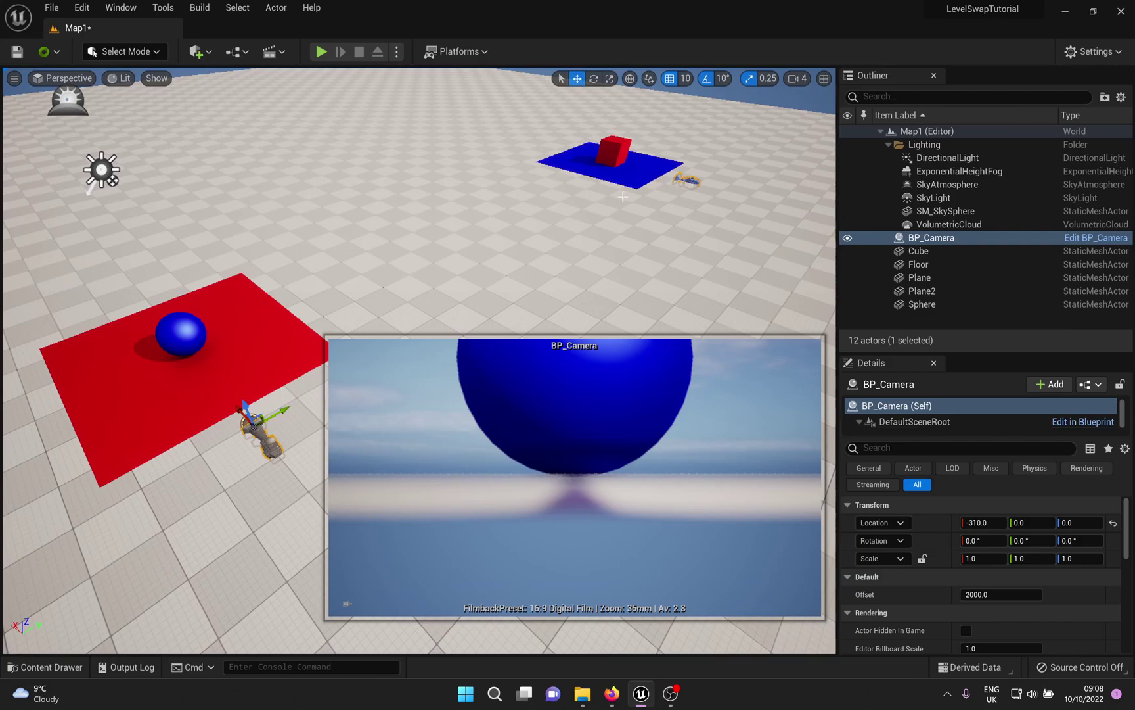
{"action": "mouse_move", "coordinate": [245, 407]}
{"action": "left_mouse_down"}
{"action": "mouse_move", "coordinate": [240, 385]}
{"action": "mouse_move", "coordinate": [245, 397]}
{"action": "left_mouse_up"}
- Try raising only the CineCamera component of BP_Camera to about Z 130, and undo the move
{"action": "scroll", "coordinate": [966, 423], "scroll_direction": "down", "scroll_amount": 2}
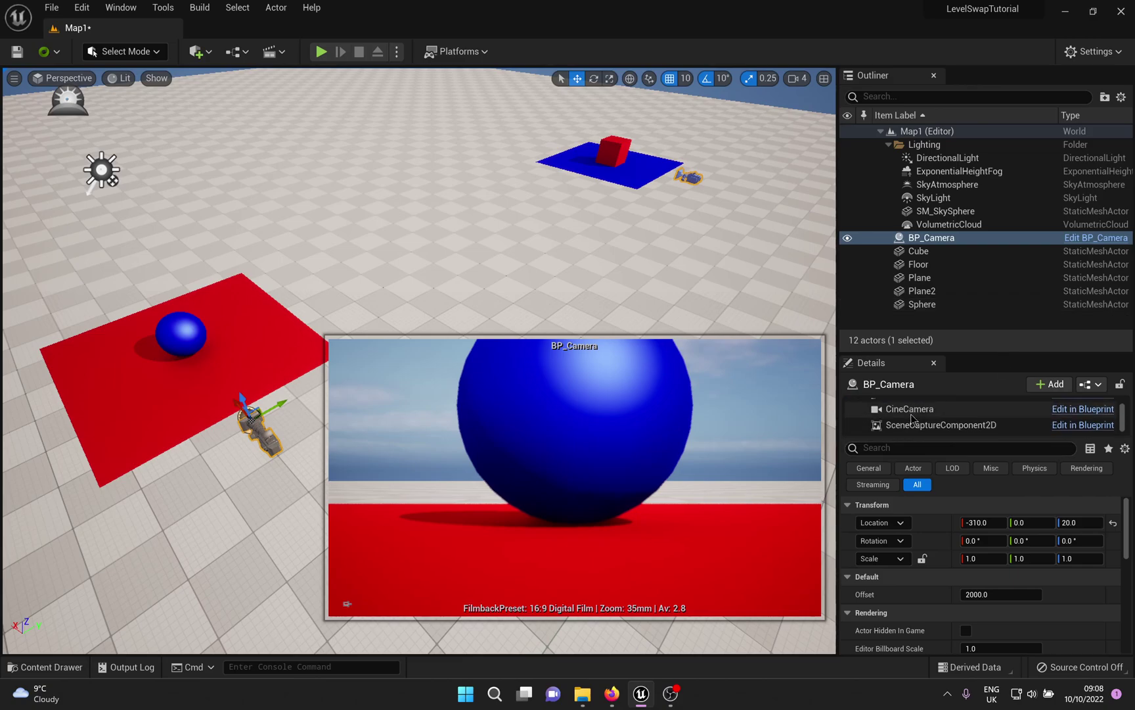
{"action": "left_click", "coordinate": [920, 409]}
{"action": "left_click_drag", "start_coordinate": [240, 399], "coordinate": [222, 343]}
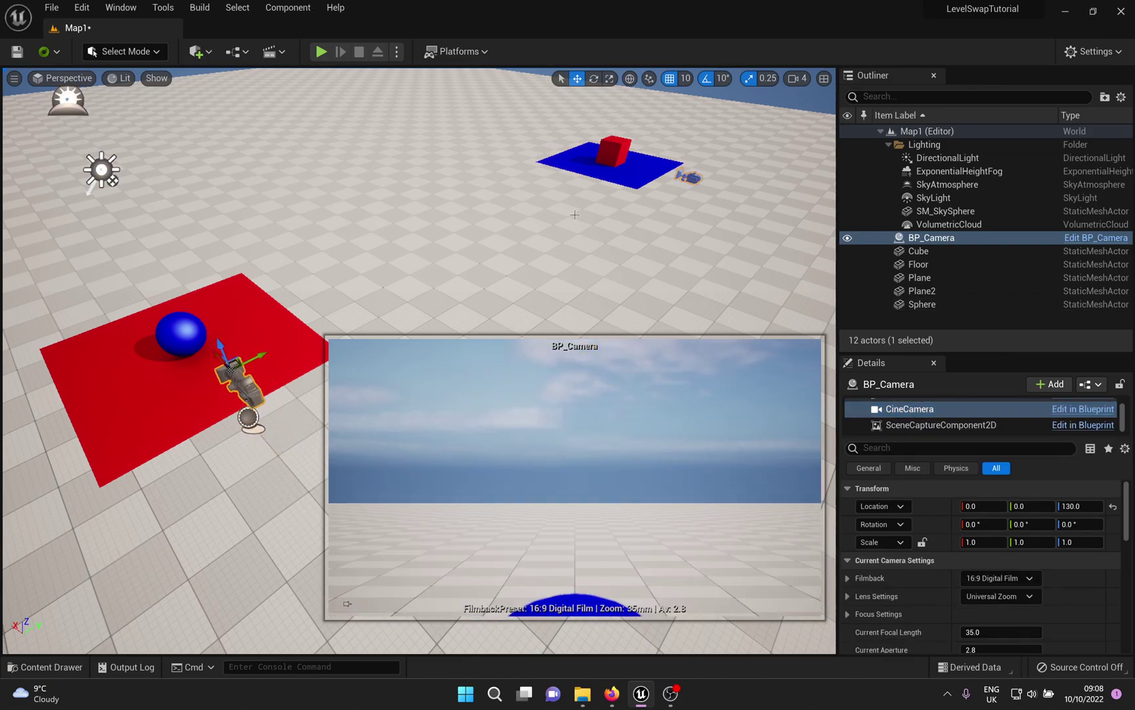
{"action": "key", "text": "ctrl+z"}
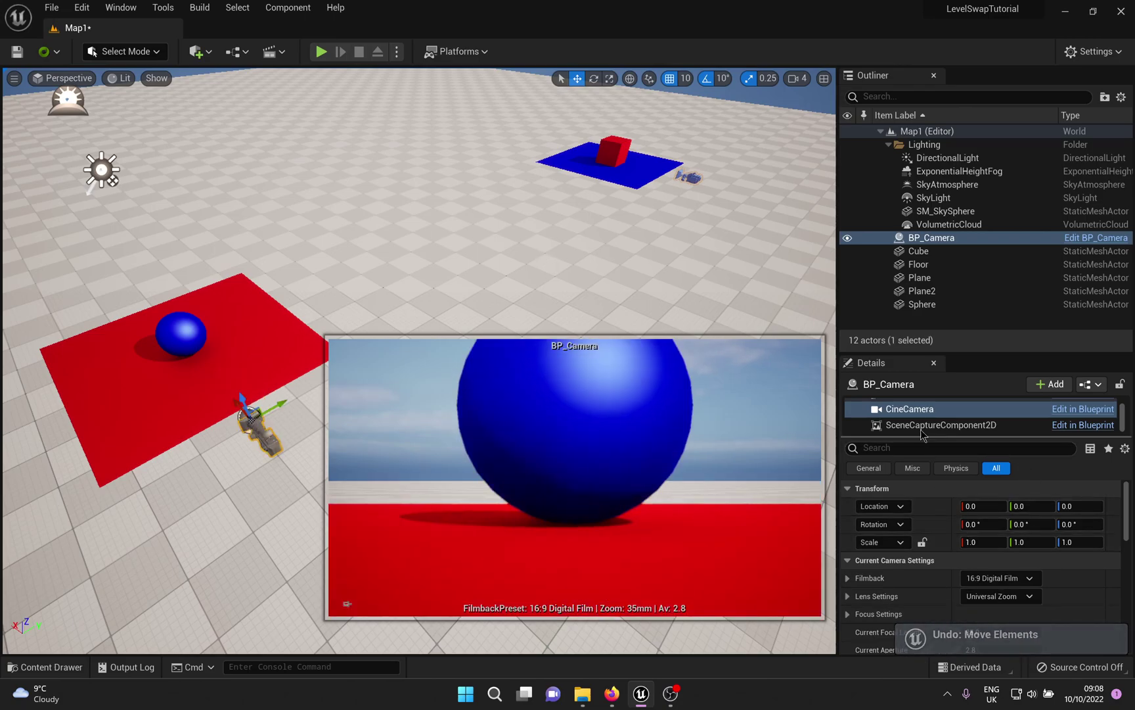
- Move the whole BP_Camera actor to X -370, Z 180, rotate it -20° on Y towards the sphere, and save the level
{"action": "scroll", "coordinate": [922, 421], "scroll_direction": "up", "scroll_amount": 2}
{"action": "left_click", "coordinate": [896, 405]}
{"action": "left_click", "coordinate": [932, 238]}
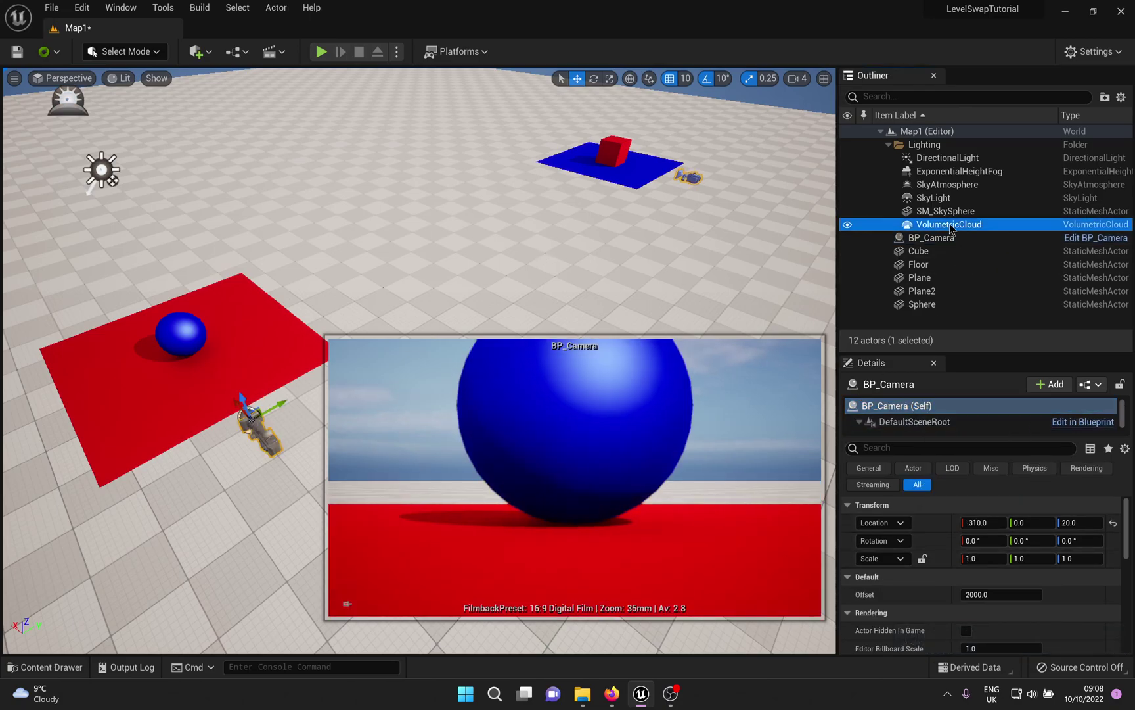
{"action": "left_click_drag", "start_coordinate": [248, 397], "coordinate": [245, 344]}
{"action": "key", "text": "e"}
{"action": "key", "text": "w"}
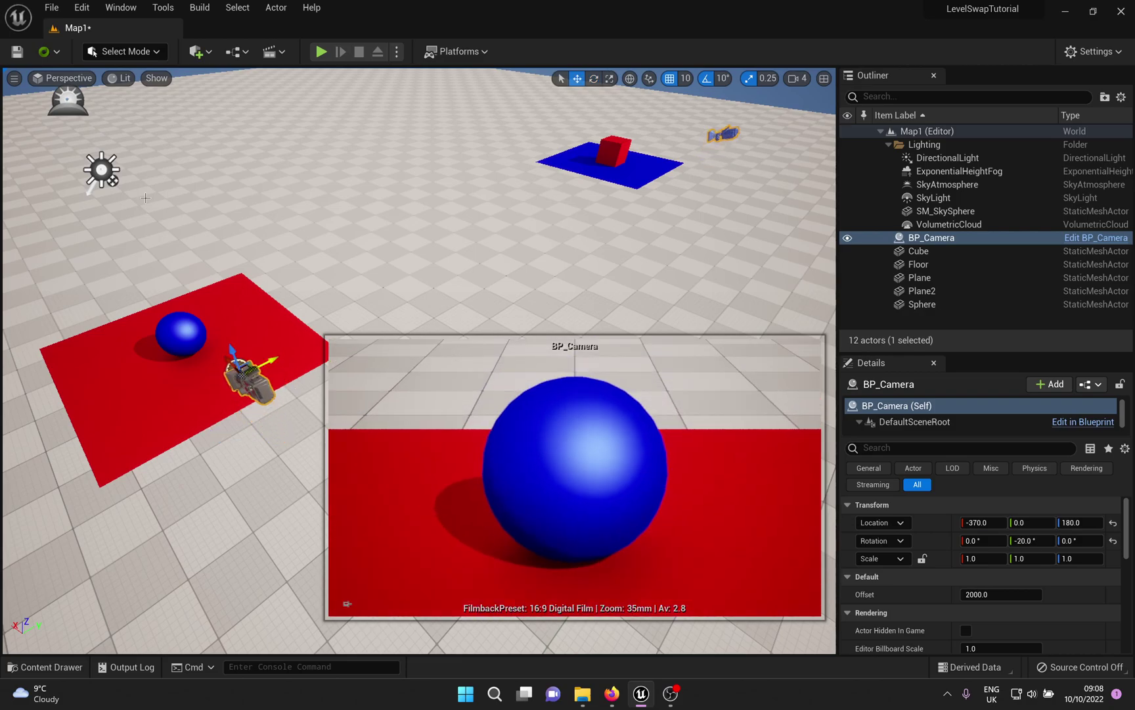
{"action": "left_click", "coordinate": [17, 51]}
- Examine the RT_1 render target in the Materials folder and close its editor
{"action": "right_click_drag", "start_coordinate": [411, 216], "coordinate": [296, 247]}
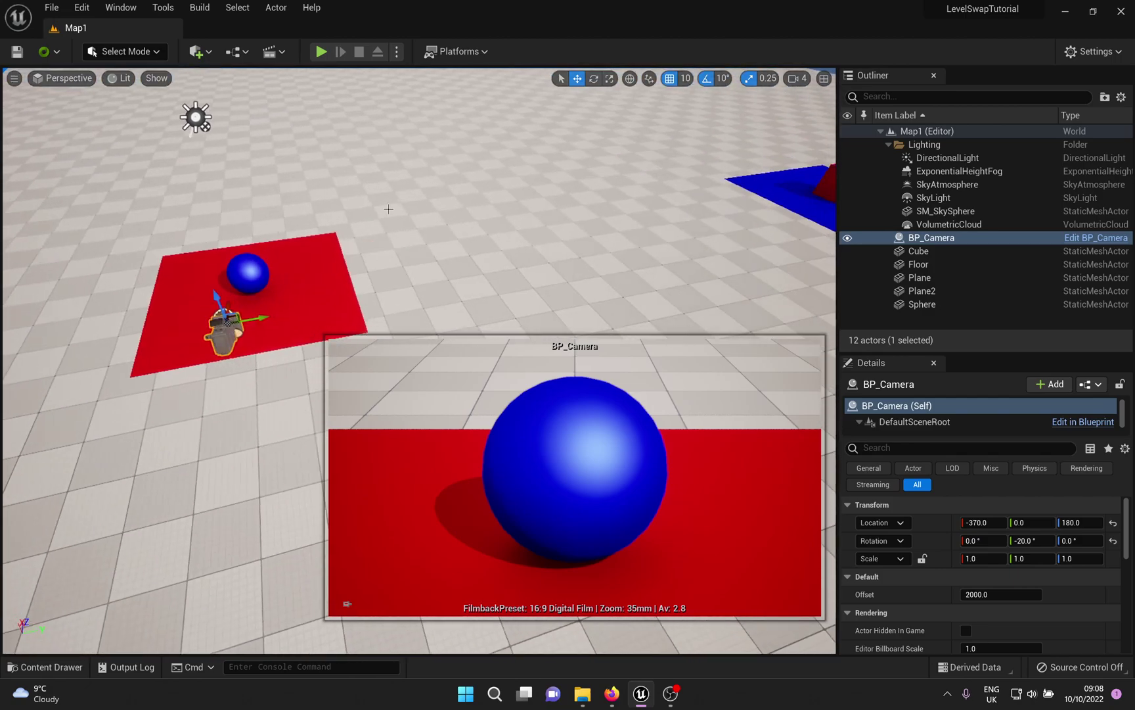
{"action": "left_click", "coordinate": [411, 216]}
{"action": "right_click_drag", "start_coordinate": [416, 230], "coordinate": [499, 187]}
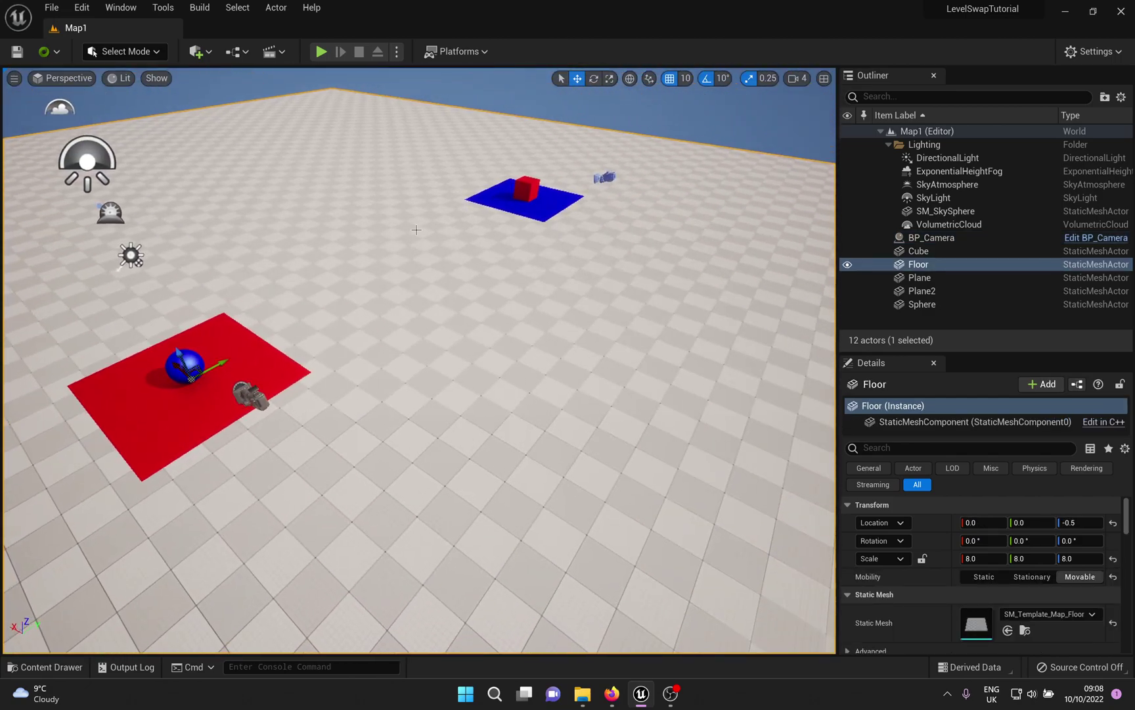
{"action": "key", "text": "ctrl+space"}
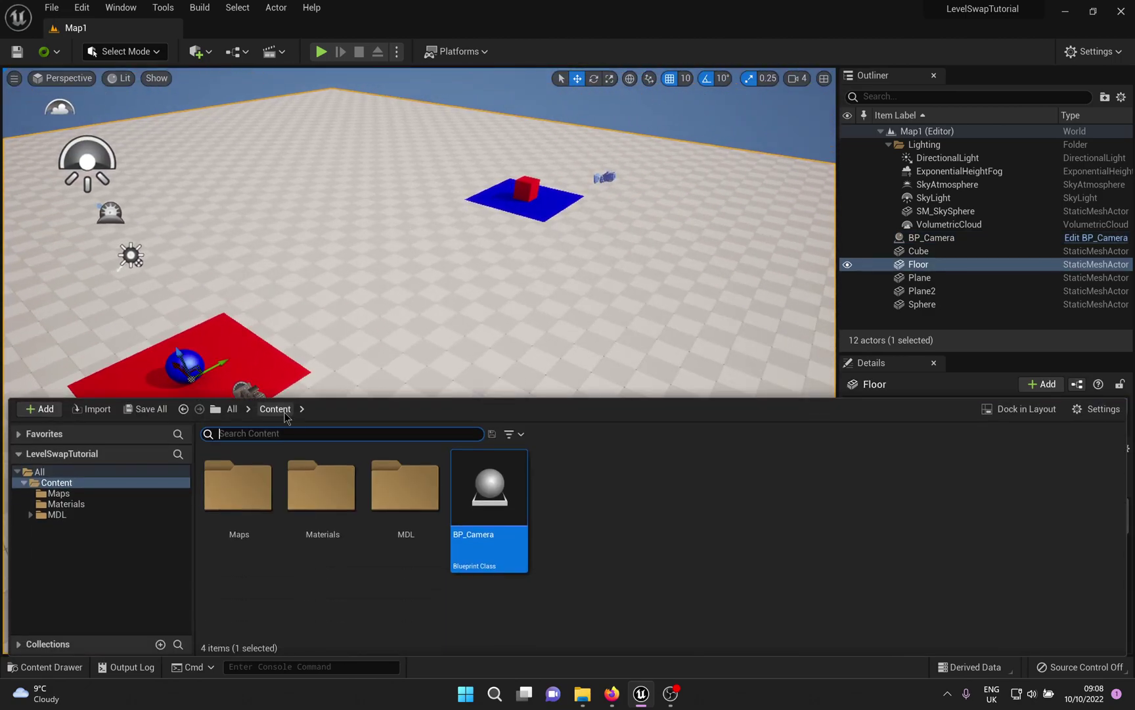
{"action": "double_click", "coordinate": [300, 475]}
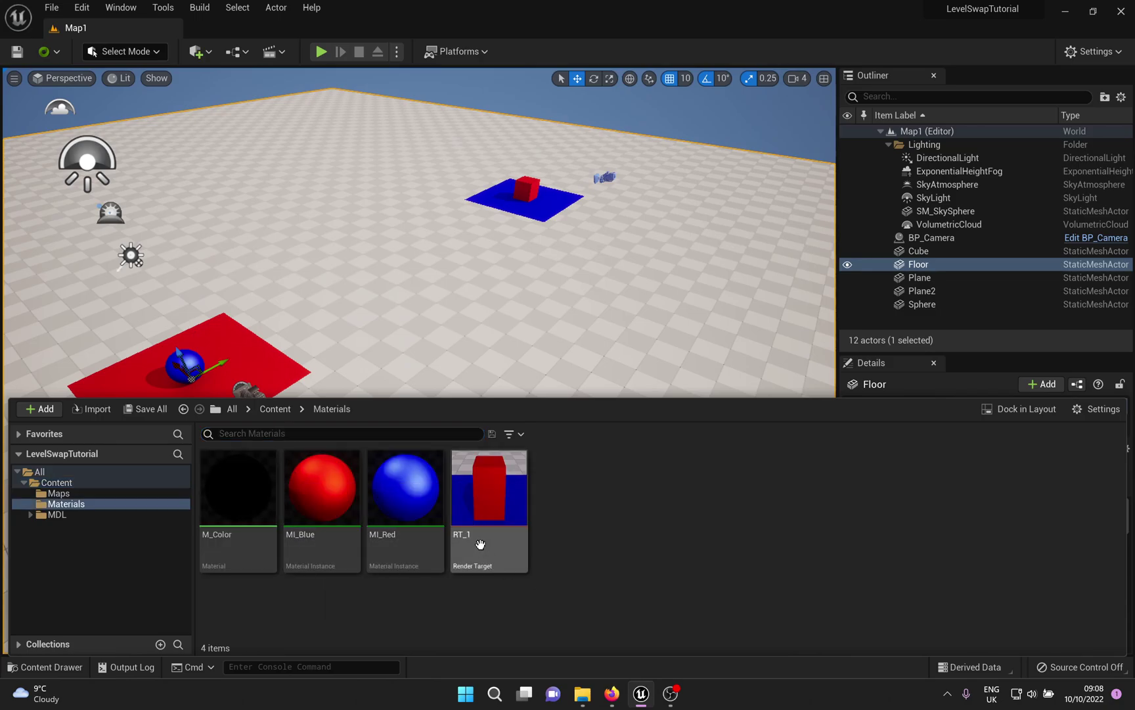
{"action": "double_click", "coordinate": [481, 543]}
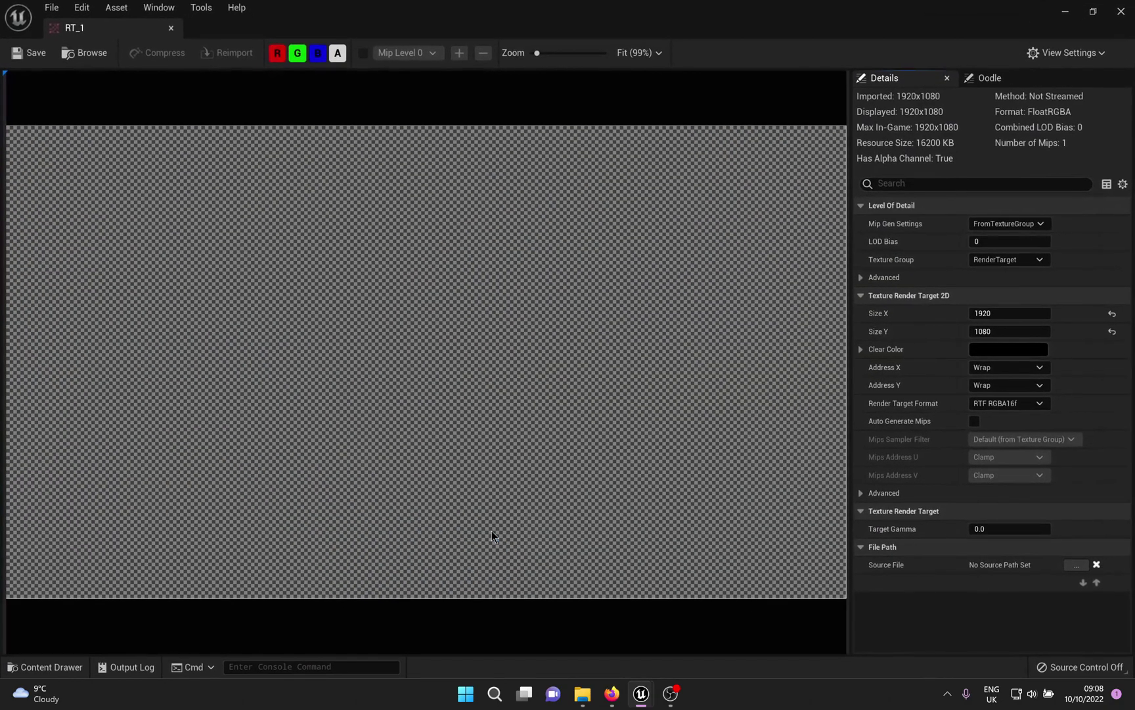
{"action": "left_click", "coordinate": [171, 28]}
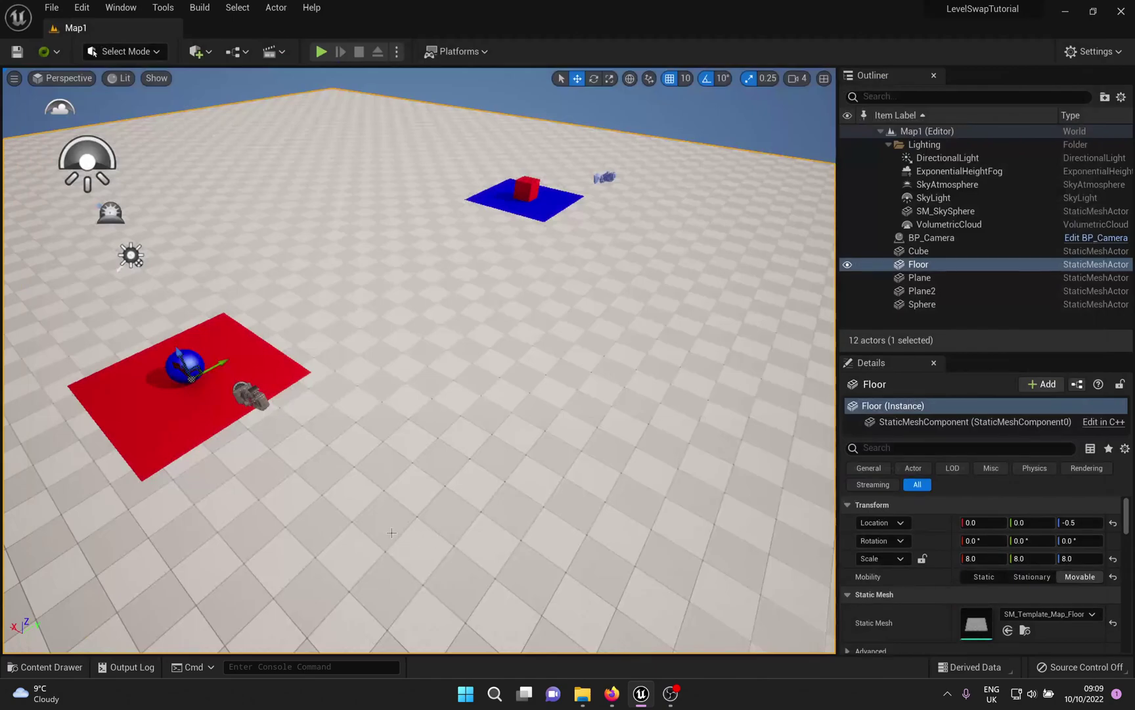
- Create a new material named M_PP_1 in the Materials folder
{"action": "key", "text": "ctrl+space"}
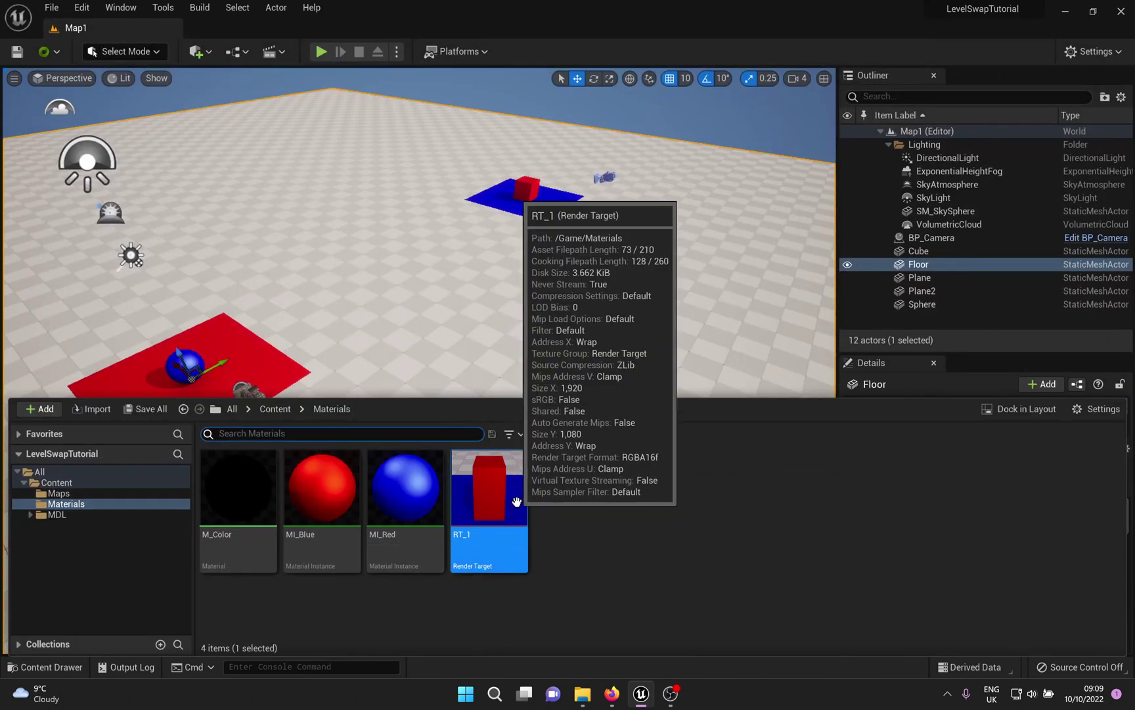
{"action": "left_click", "coordinate": [626, 570]}
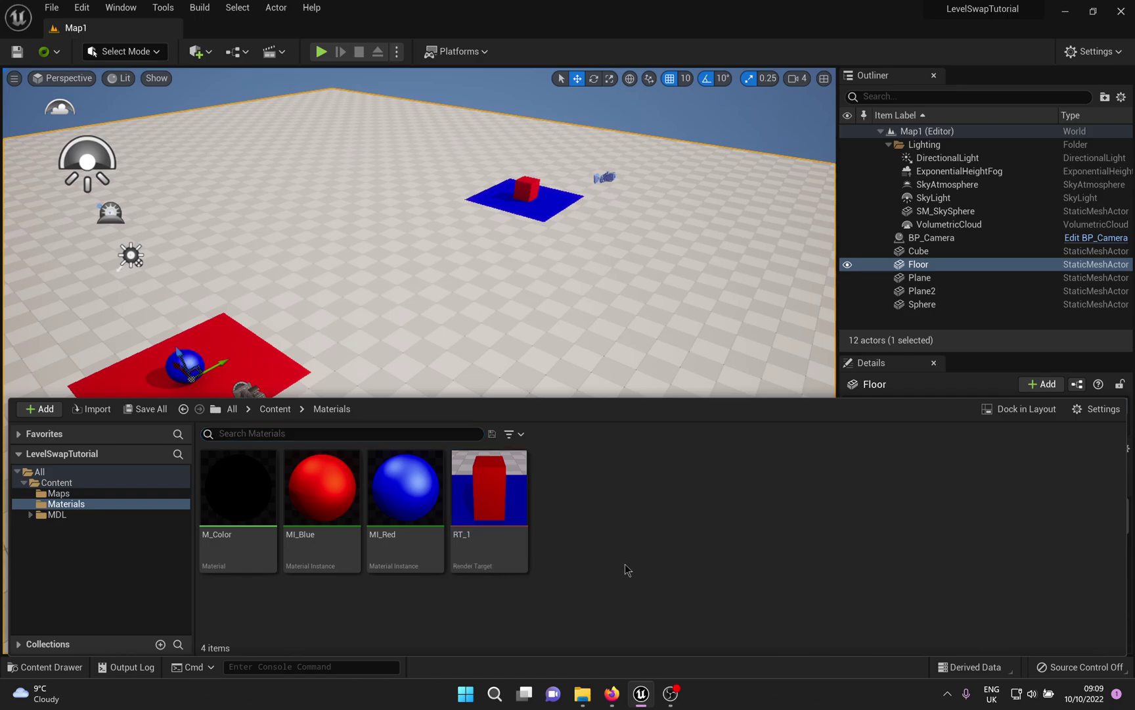
{"action": "right_click", "coordinate": [626, 570]}
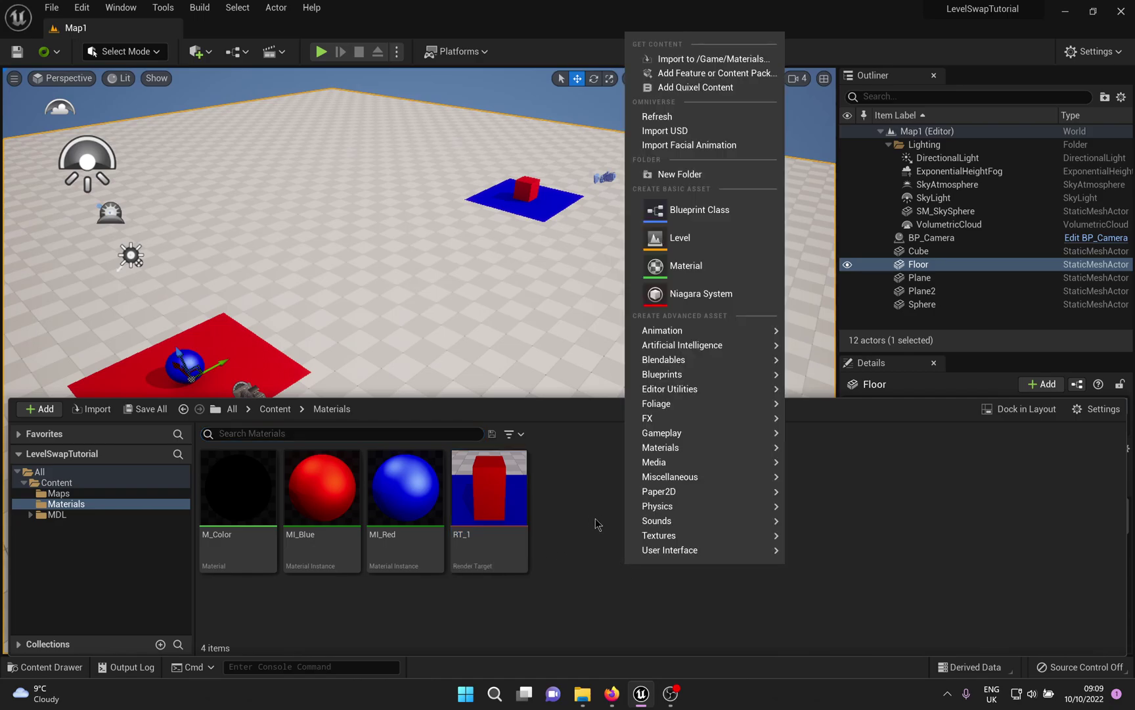
{"action": "left_click", "coordinate": [677, 266]}
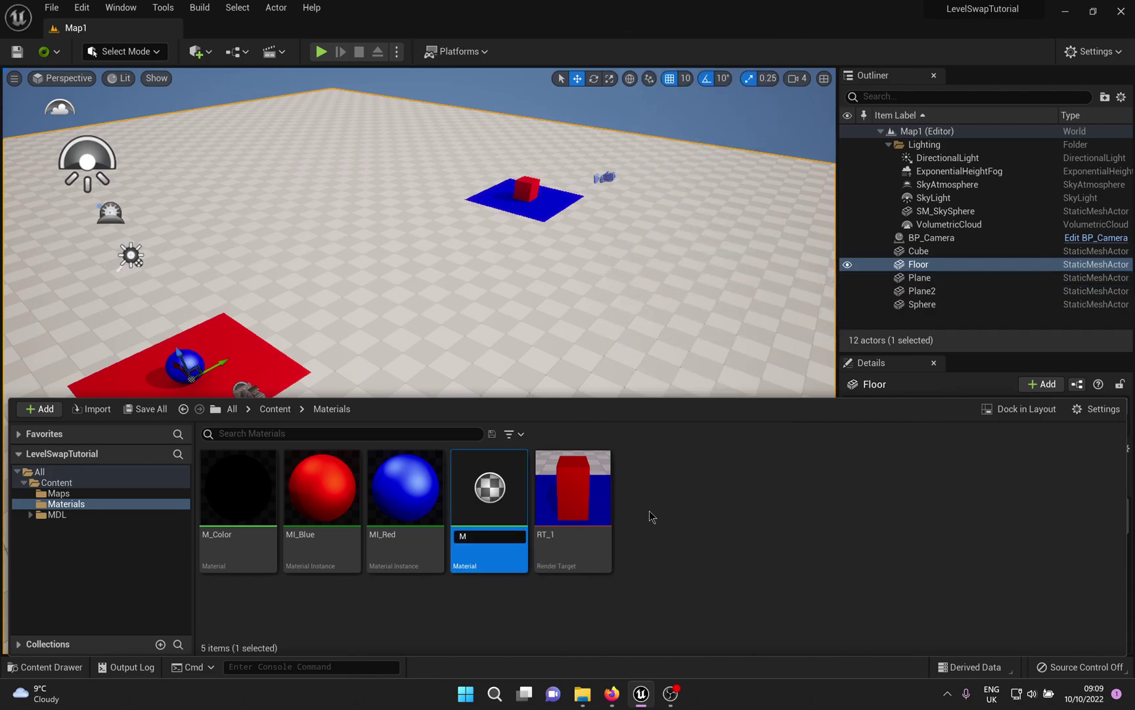
{"action": "type", "text": "M_PP_1"}
{"action": "key", "text": "Return"}
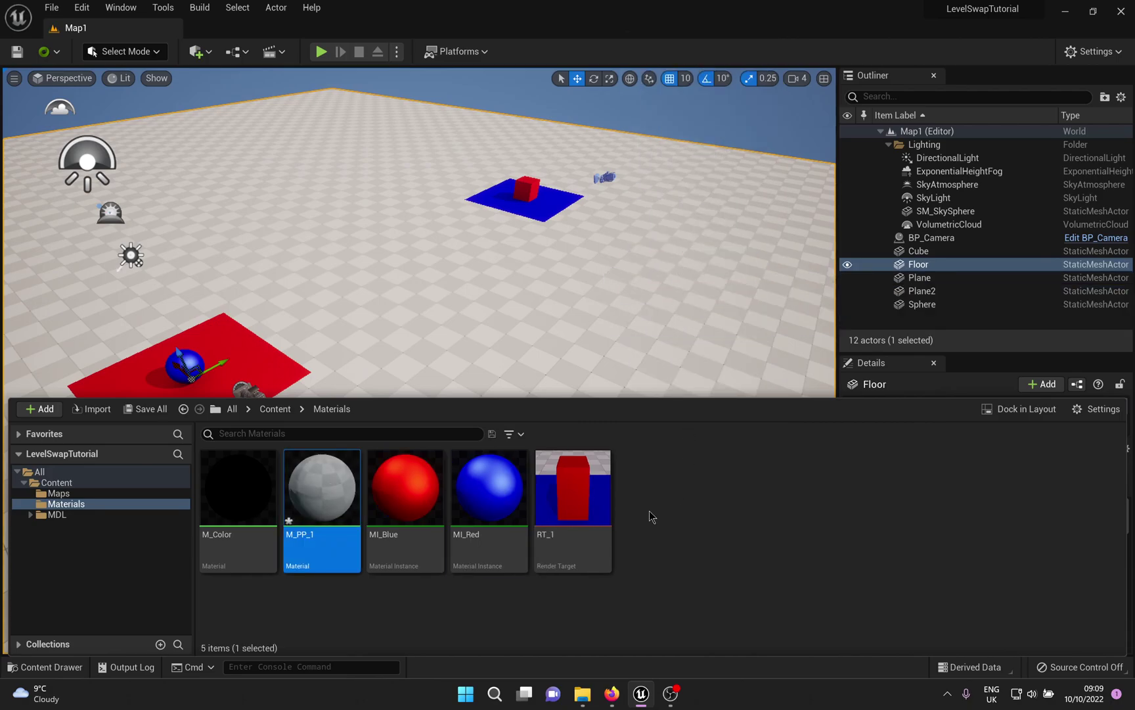
- Open the M_PP_1 material and set its Material Domain to Post Process
{"action": "key", "text": "Return"}
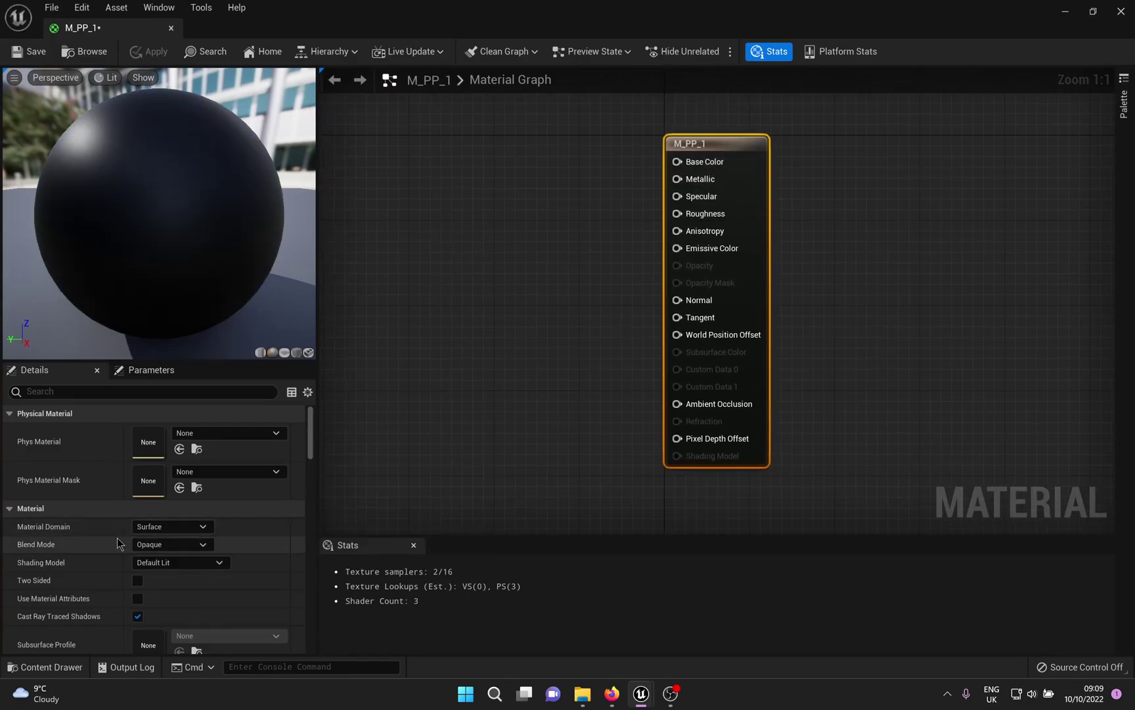
{"action": "left_click", "coordinate": [203, 526]}
{"action": "left_click", "coordinate": [177, 591]}
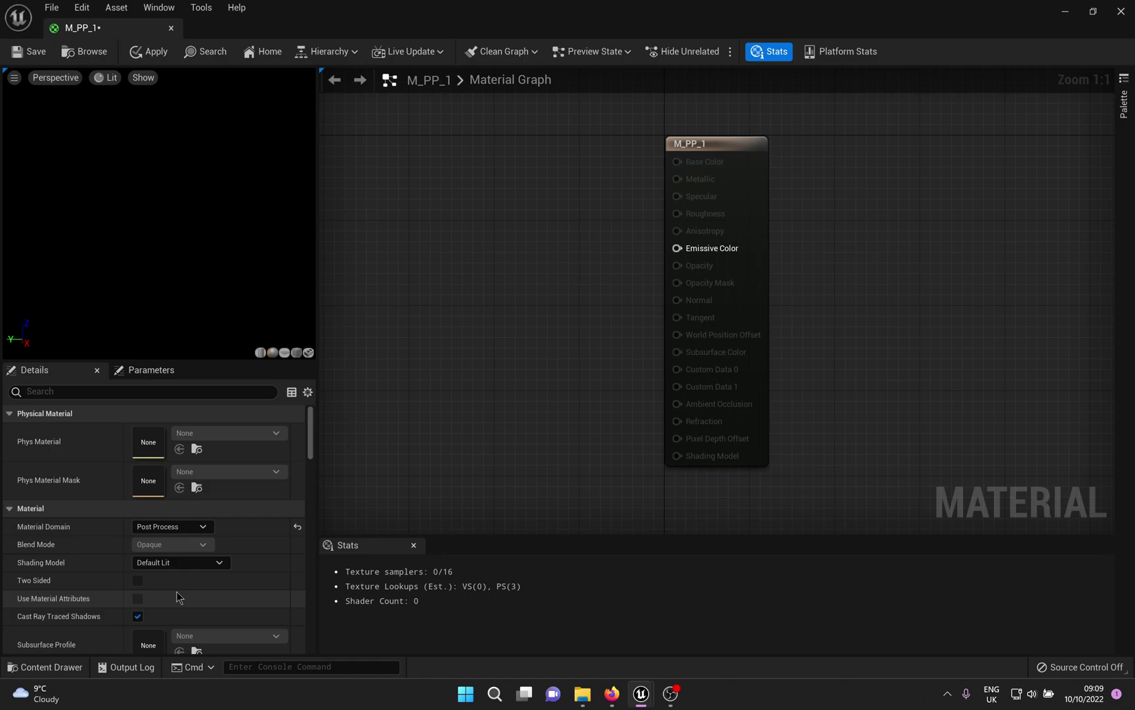
- Add a SceneTexture node to the material graph, well ahead of the M_PP_1 output node
{"action": "right_click_drag", "start_coordinate": [679, 318], "coordinate": [759, 326]}
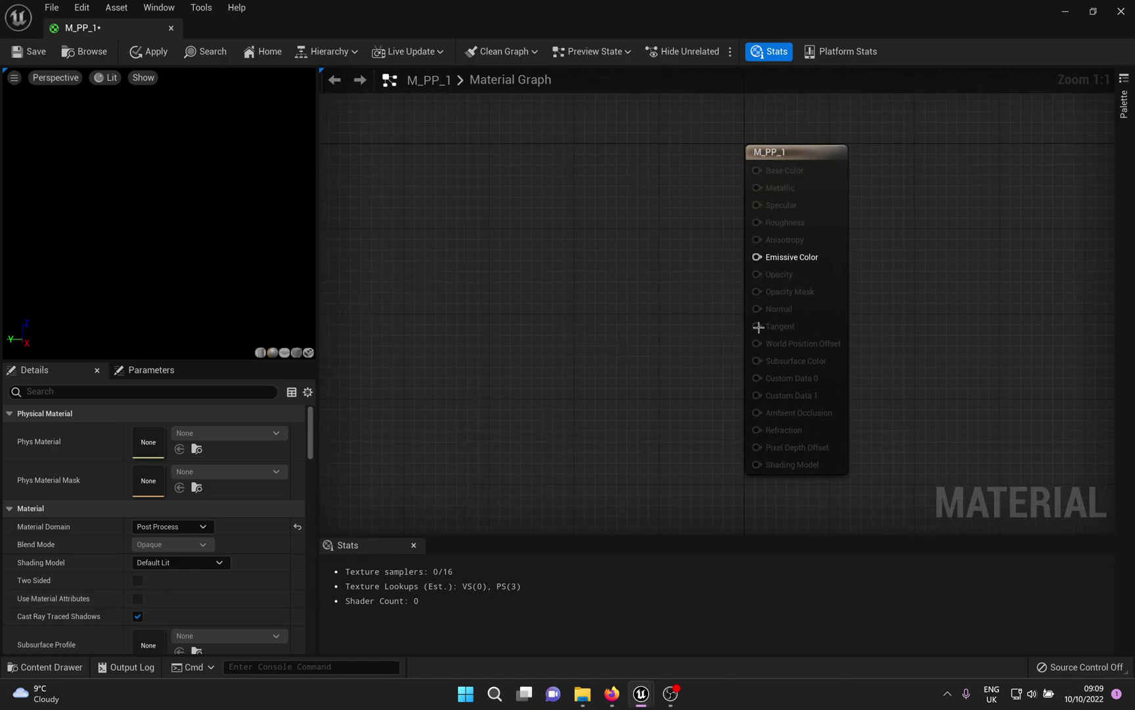
{"action": "right_click_drag", "start_coordinate": [624, 349], "coordinate": [657, 355]}
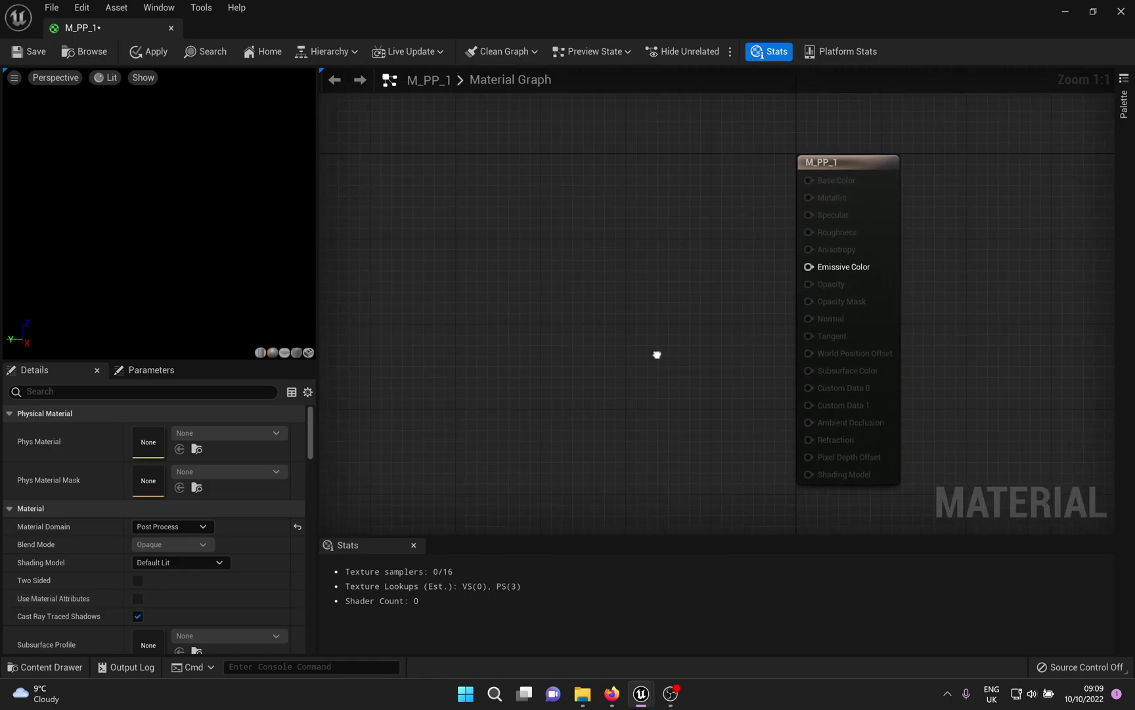
{"action": "right_click", "coordinate": [438, 211]}
{"action": "type", "text": "scene"}
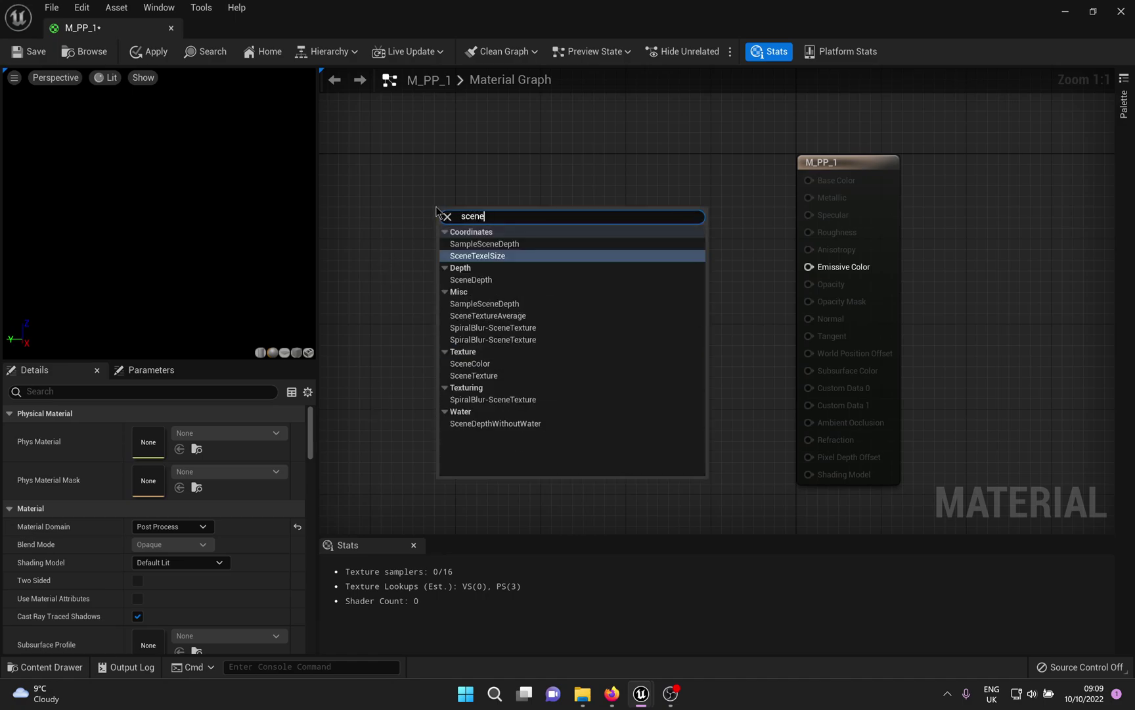
{"action": "type", "text": "txtu"}
{"action": "key", "text": "Return"}
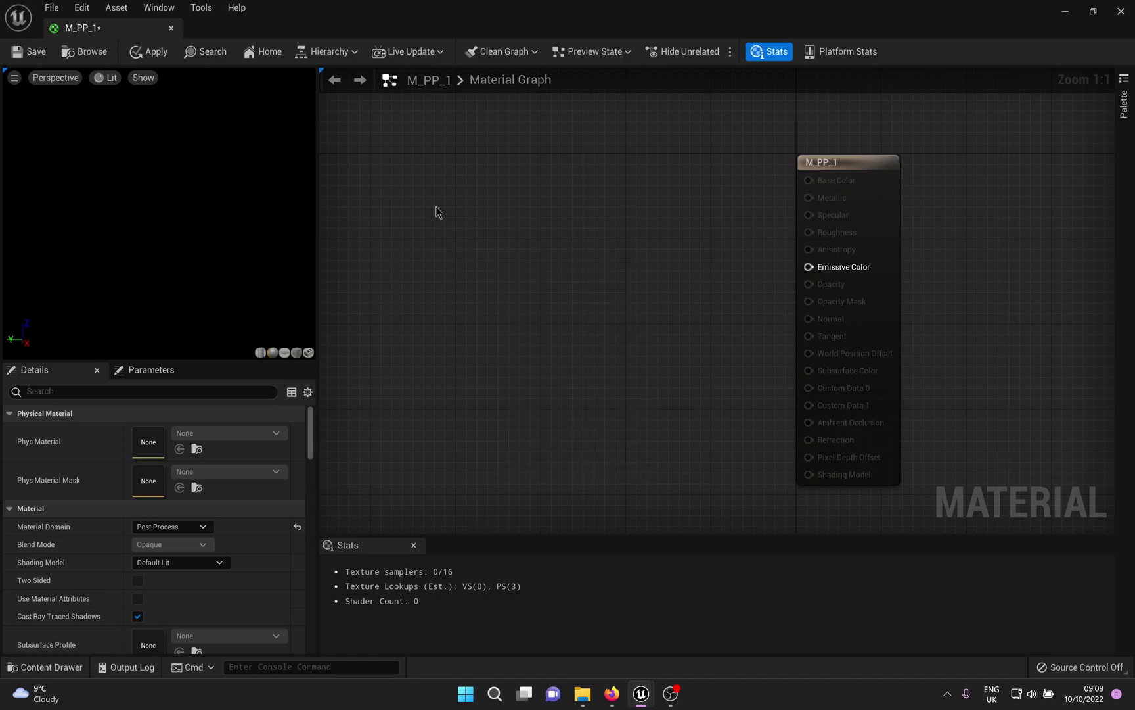
{"action": "left_click_drag", "start_coordinate": [503, 229], "coordinate": [428, 177]}
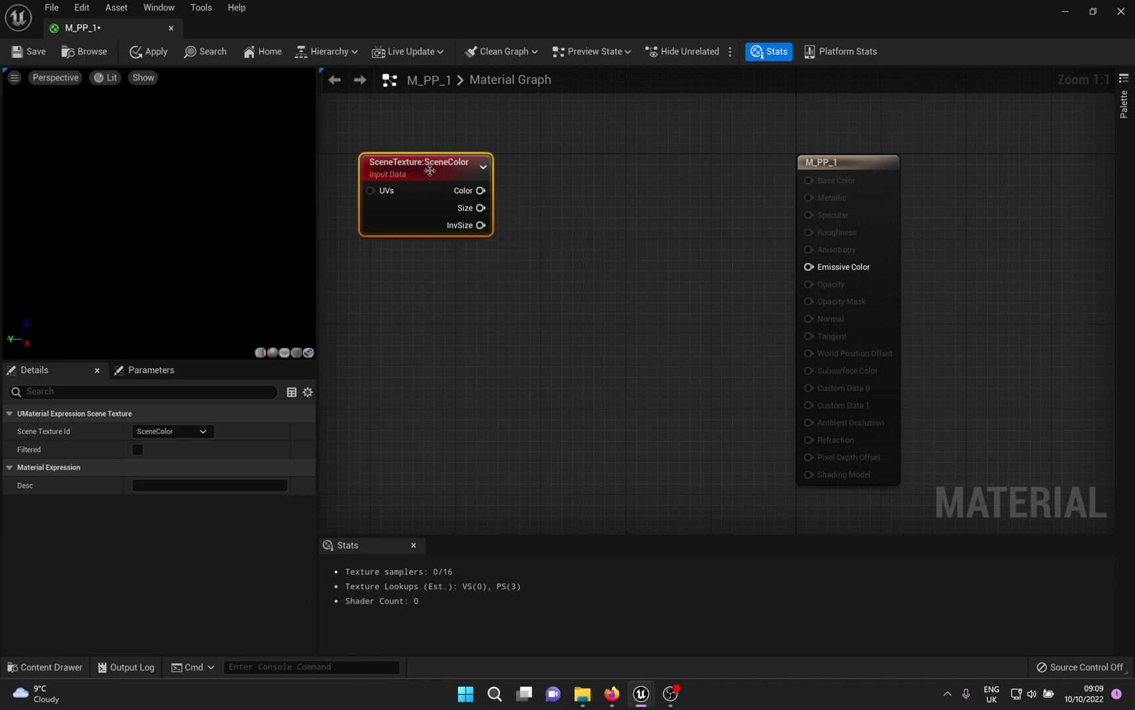
- Set the SceneTexture node's Scene Texture Id to PostProcessInput0 and move the node farther away from the output node
{"action": "left_click", "coordinate": [161, 432]}
{"action": "left_click", "coordinate": [158, 436]}
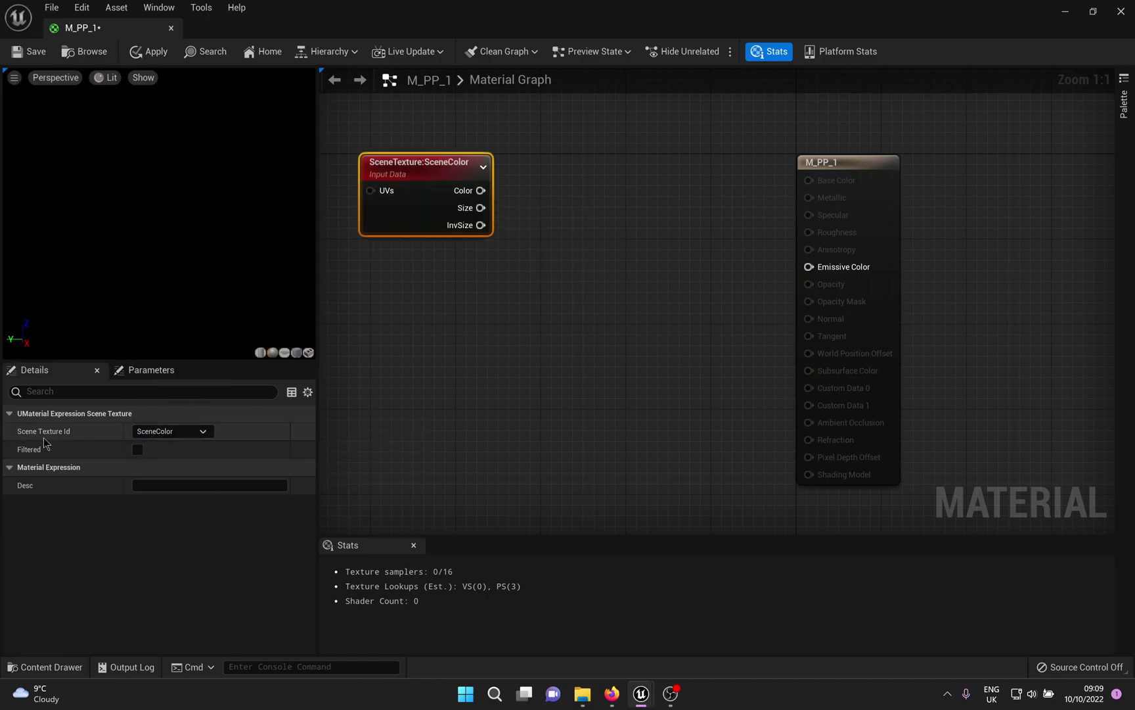
{"action": "left_click", "coordinate": [150, 436]}
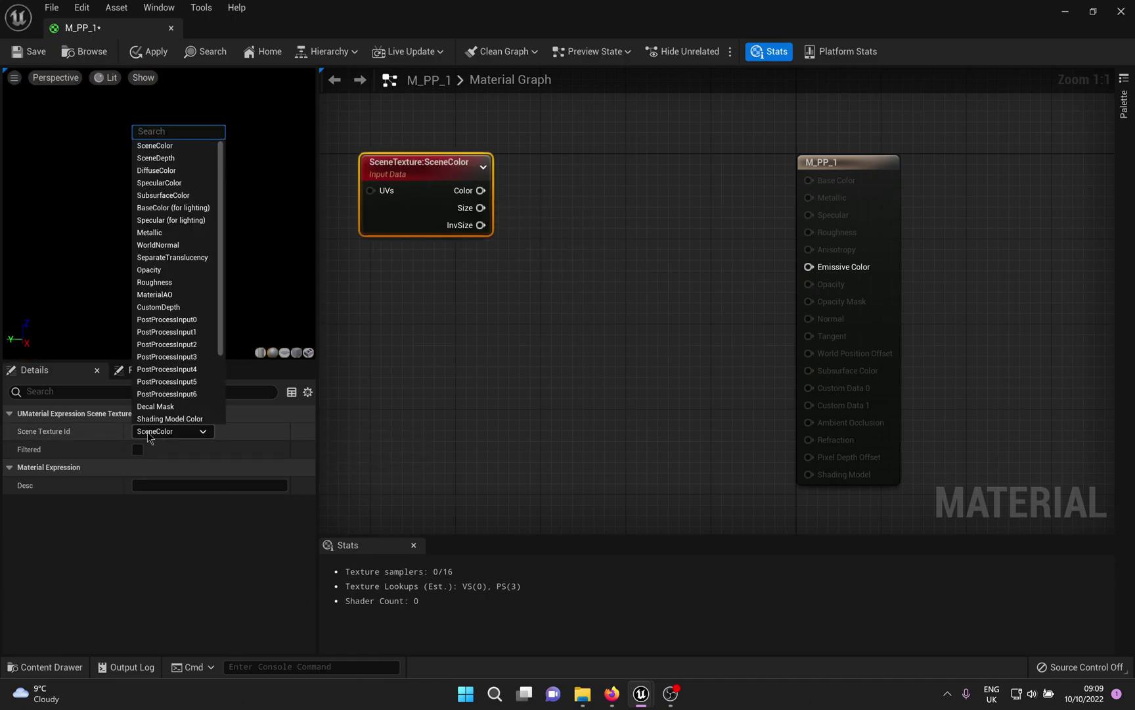
{"action": "left_click", "coordinate": [173, 324]}
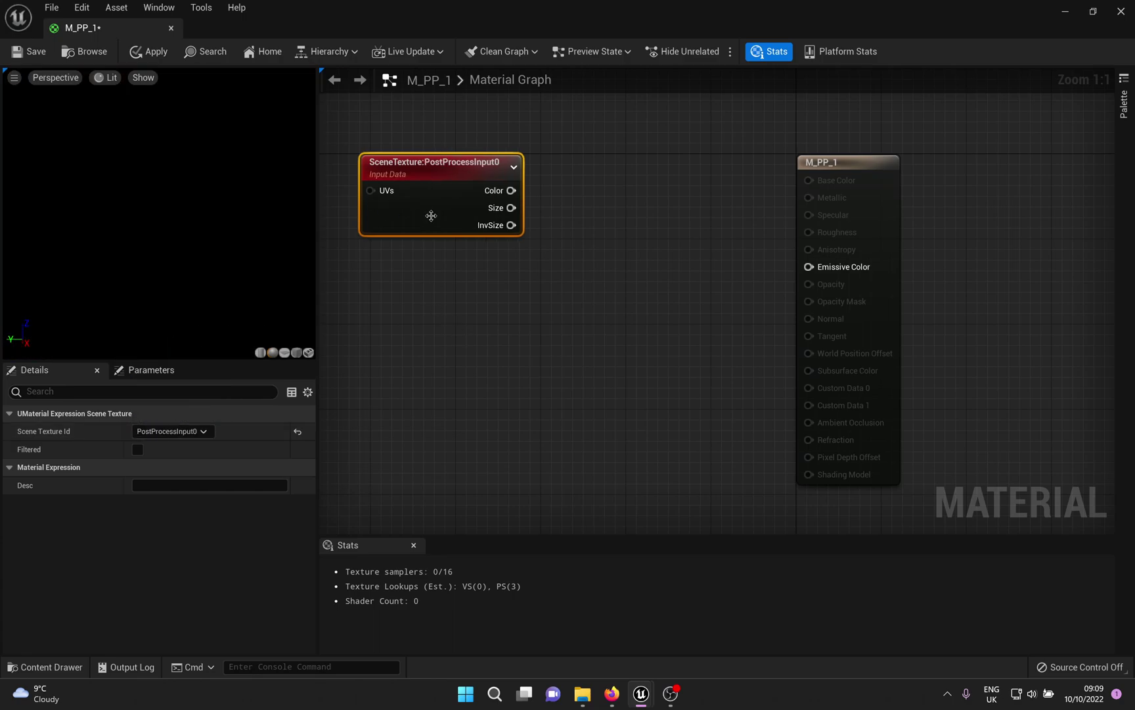
{"action": "right_click_drag", "start_coordinate": [507, 315], "coordinate": [663, 351]}
{"action": "left_click_drag", "start_coordinate": [600, 209], "coordinate": [515, 202]}
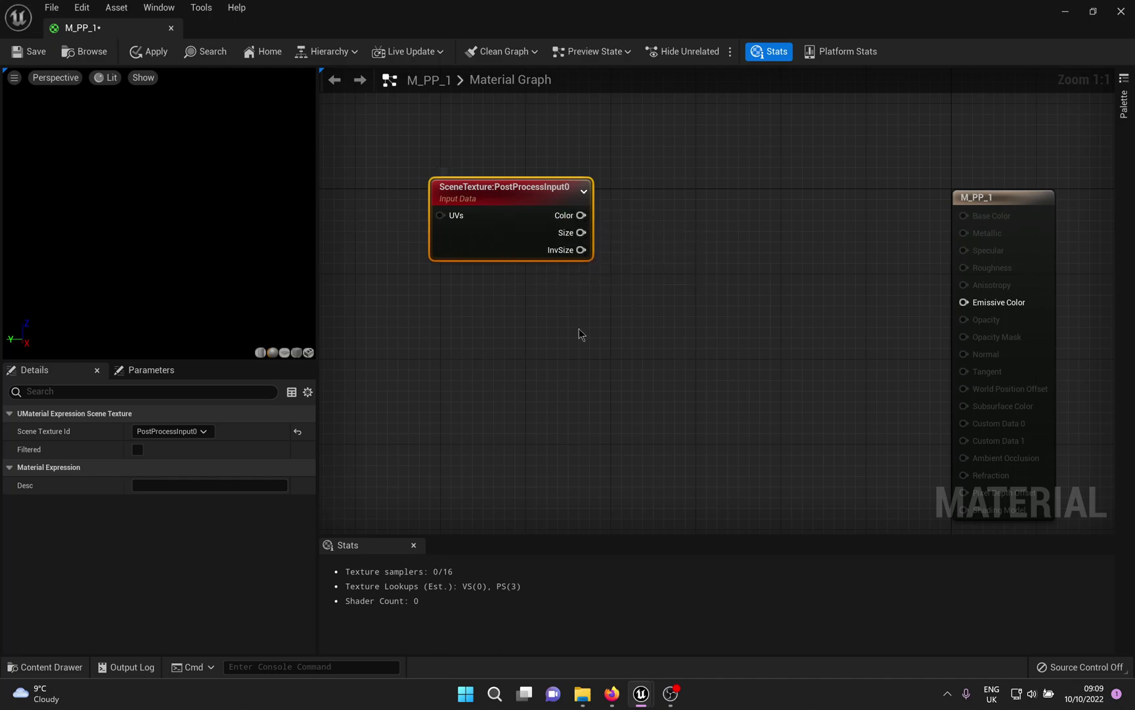
{"action": "left_click_drag", "start_coordinate": [529, 204], "coordinate": [423, 237]}
{"action": "right_click_drag", "start_coordinate": [388, 257], "coordinate": [472, 263]}
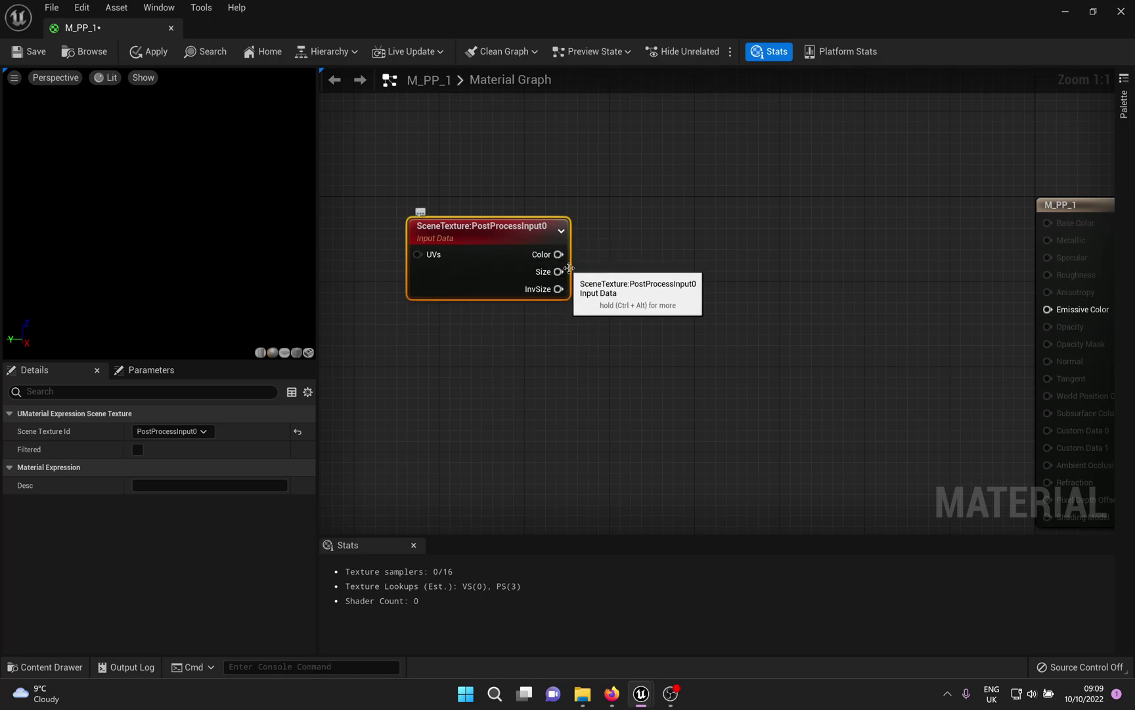
- Add a ComponentMask node fed by the Color output of the SceneTexture node
{"action": "left_click_drag", "start_coordinate": [563, 261], "coordinate": [593, 260]}
{"action": "type", "text": "maskco"}
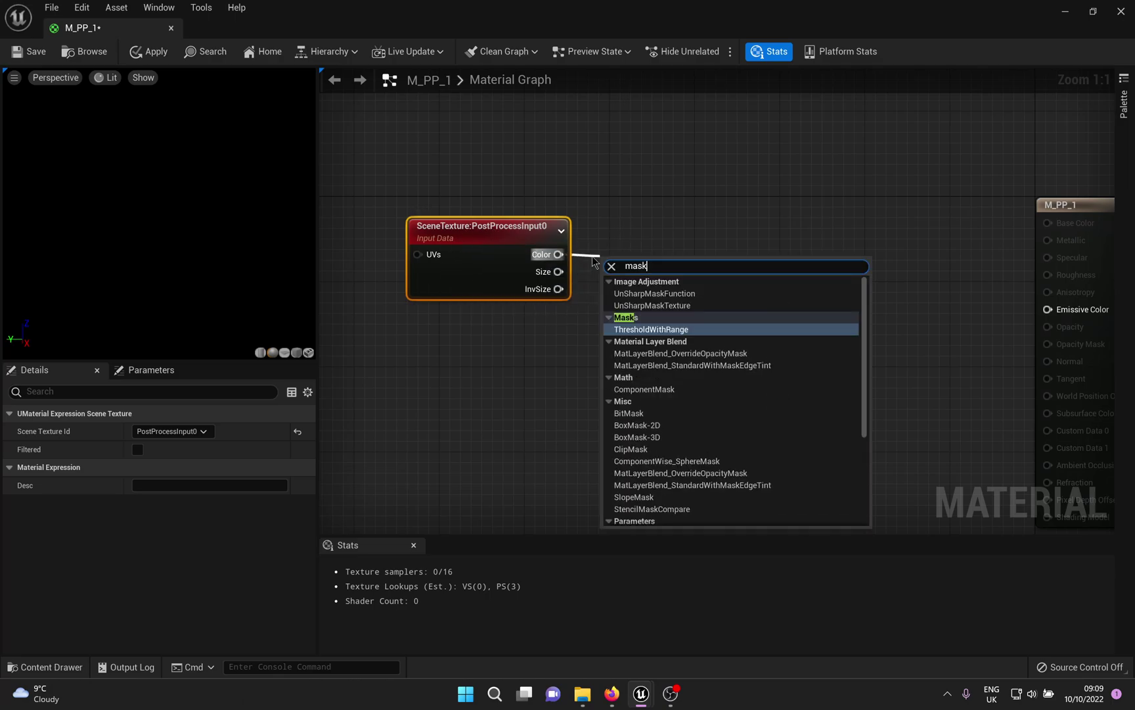
{"action": "key", "text": "BackSpace"}
{"action": "key", "text": "BackSpace"}
{"action": "left_click", "coordinate": [645, 389]}
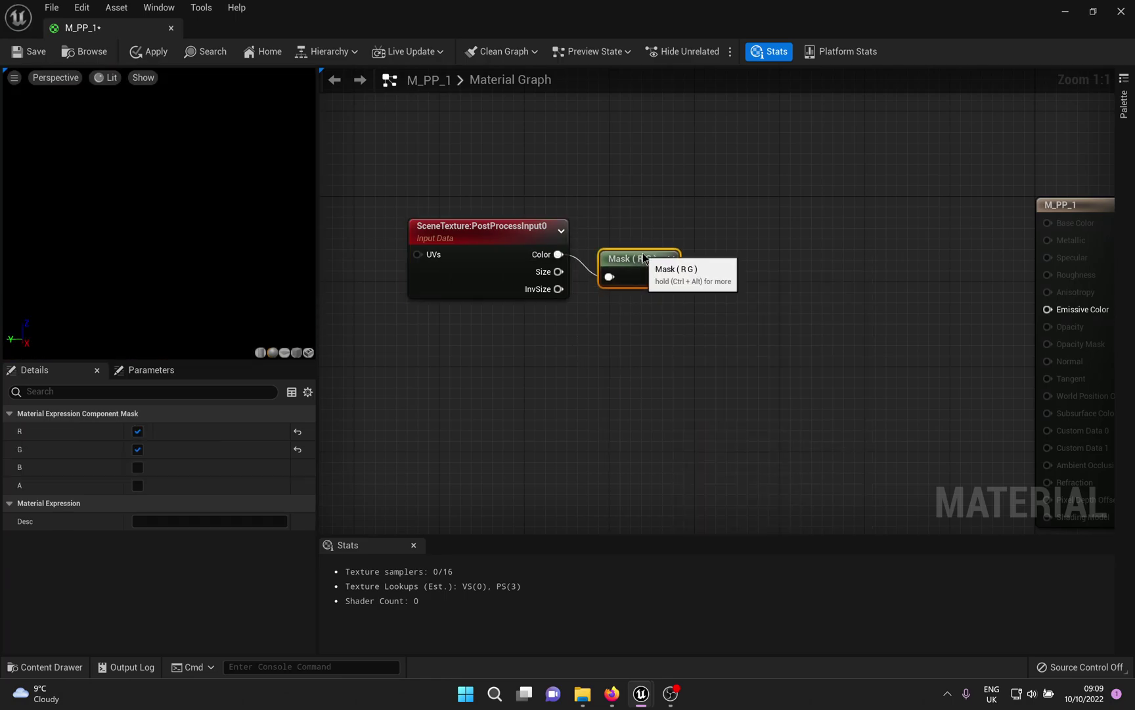
- Enable the B channel on the ComponentMask node and line the node up with the SceneTexture node's Color output
{"action": "left_click", "coordinate": [137, 468]}
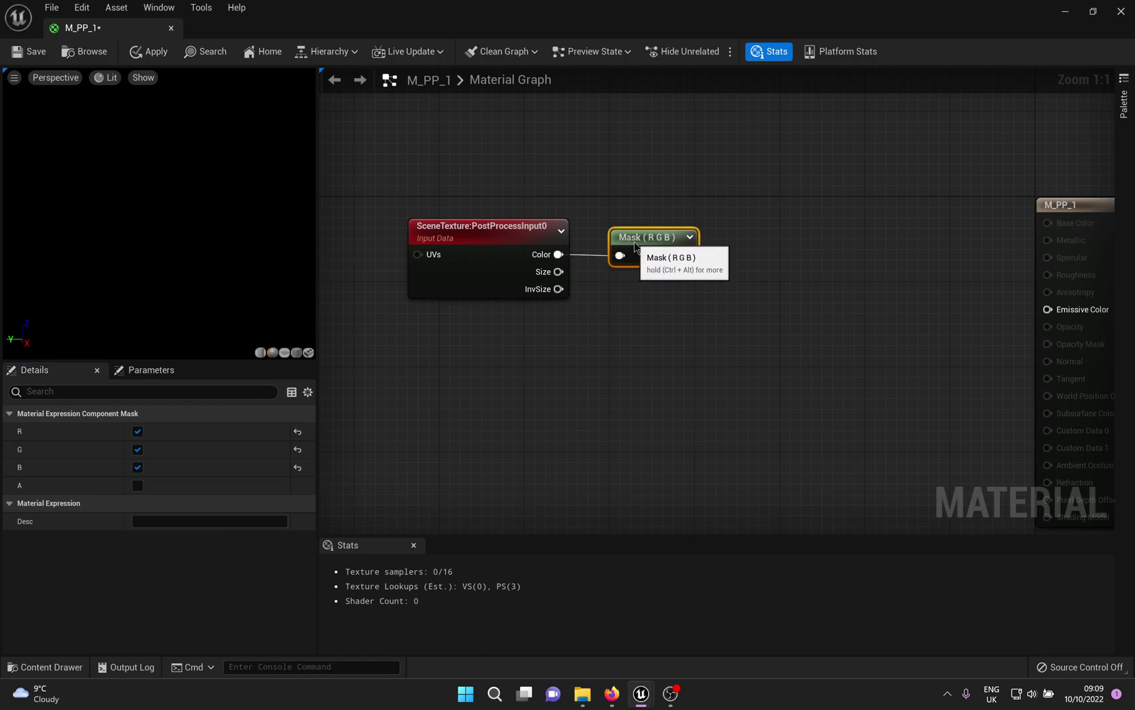
{"action": "left_click_drag", "start_coordinate": [452, 175], "coordinate": [628, 277]}
{"action": "left_click_drag", "start_coordinate": [652, 239], "coordinate": [535, 229]}
{"action": "right_click_drag", "start_coordinate": [466, 366], "coordinate": [507, 355]}
{"action": "left_click", "coordinate": [506, 354]}
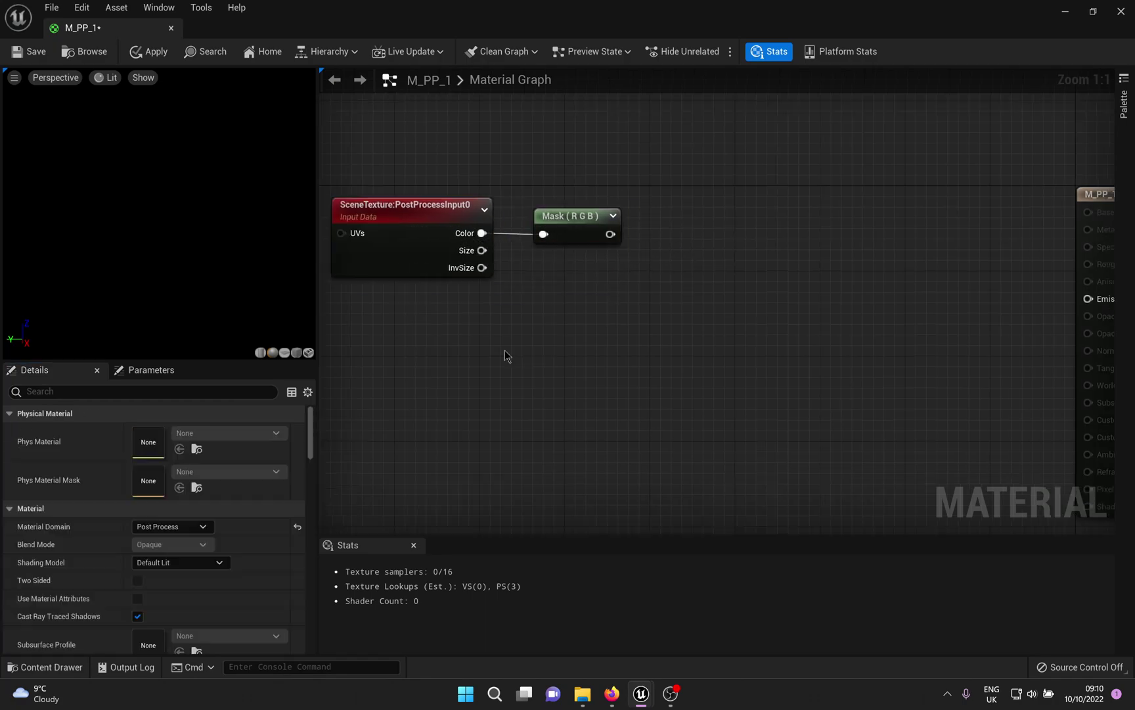
- Add the RT_1 render target to the material graph as a Texture Sample node beneath the SceneTexture node
{"action": "left_click", "coordinate": [41, 666]}
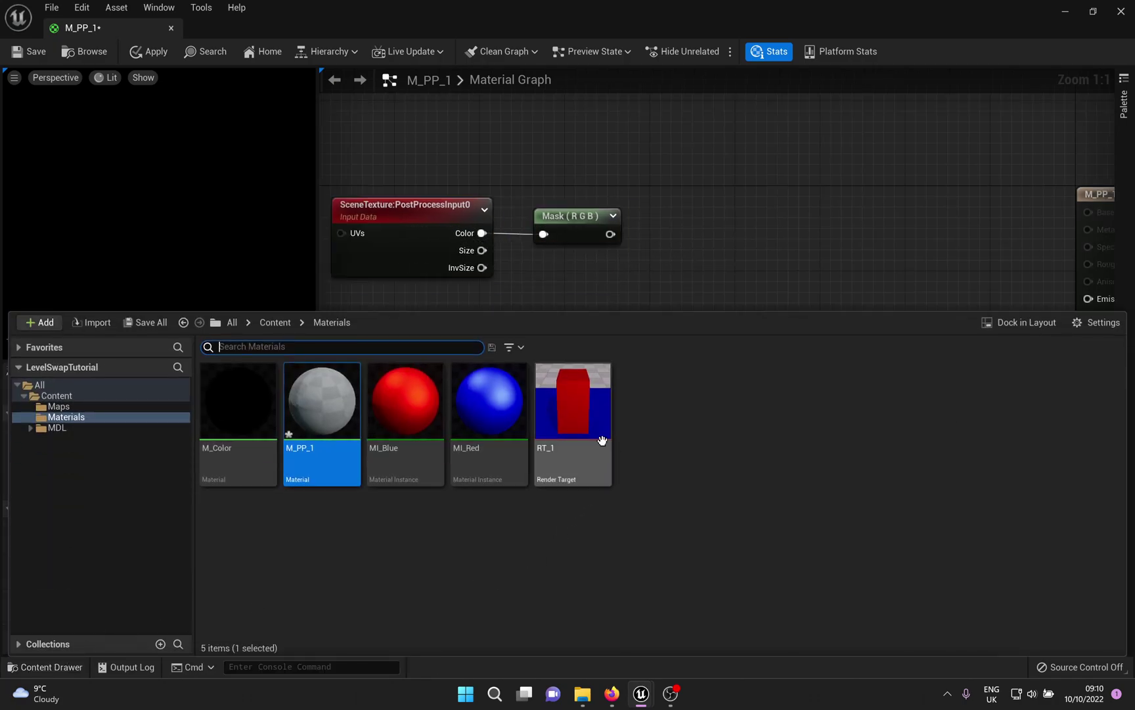
{"action": "left_click_drag", "start_coordinate": [568, 441], "coordinate": [407, 328]}
{"action": "right_click_drag", "start_coordinate": [581, 355], "coordinate": [668, 355]}
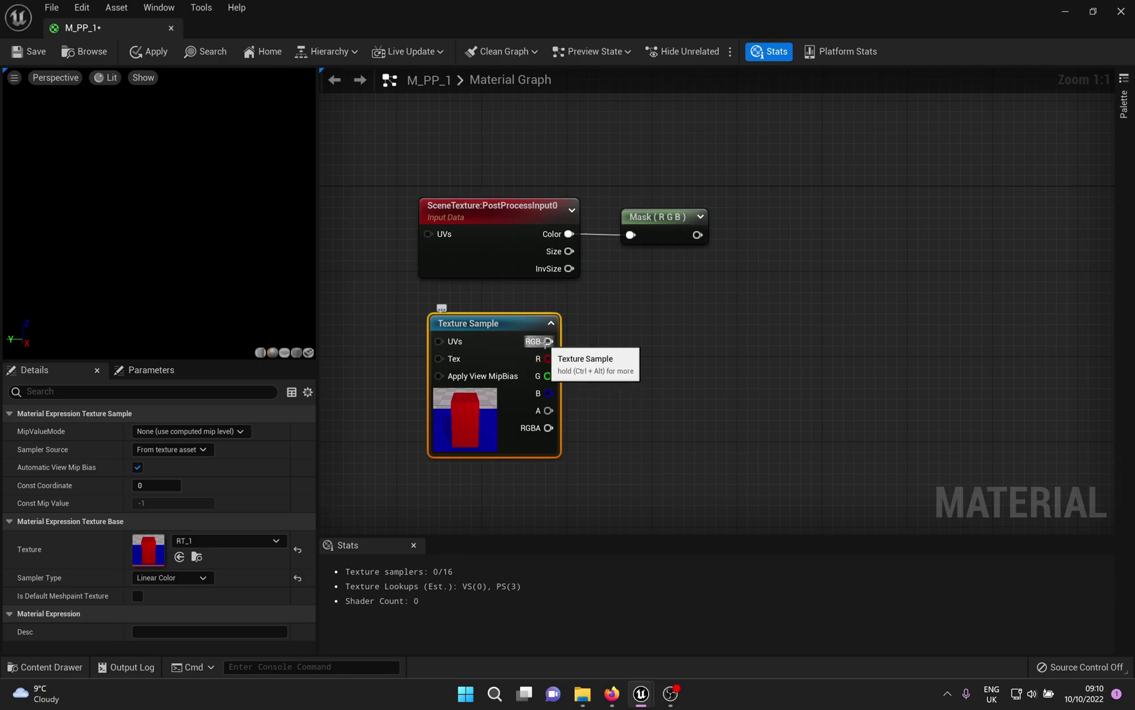
- Duplicate the RGB mask node, feed it from the Texture Sample's RGB output and align it with that output
{"action": "left_click", "coordinate": [665, 217]}
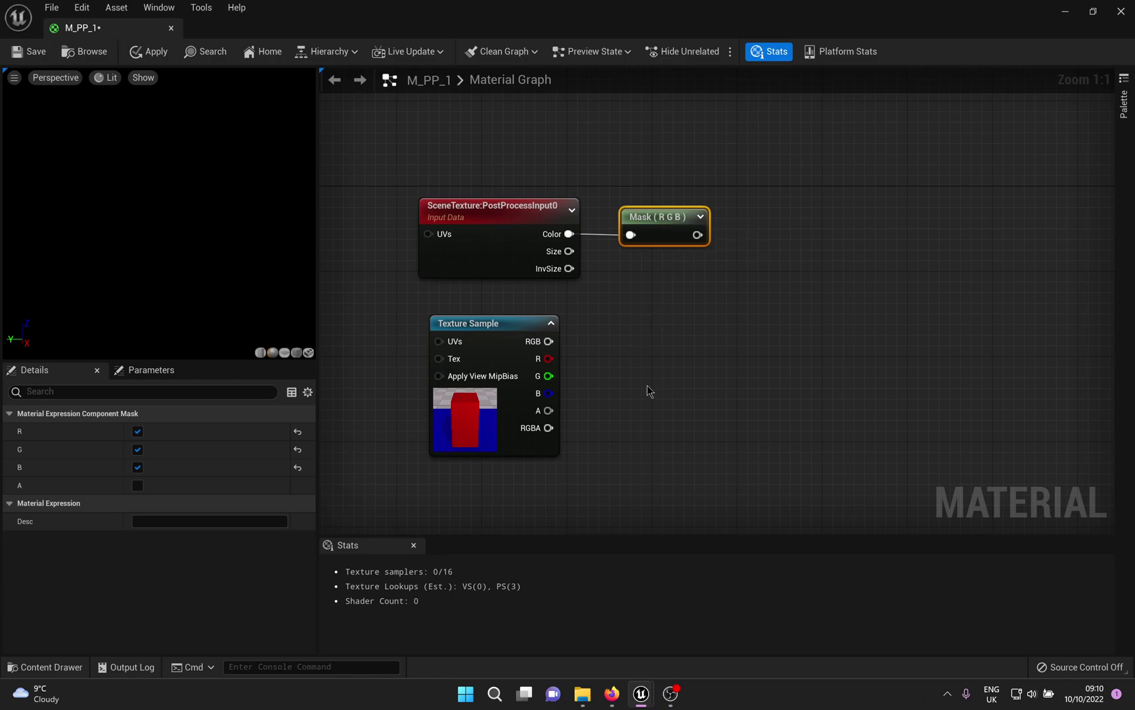
{"action": "key", "text": "ctrl+w"}
{"action": "left_click_drag", "start_coordinate": [548, 341], "coordinate": [663, 372]}
{"action": "left_click_drag", "start_coordinate": [675, 364], "coordinate": [633, 343]}
{"action": "right_click_drag", "start_coordinate": [772, 374], "coordinate": [633, 340]}
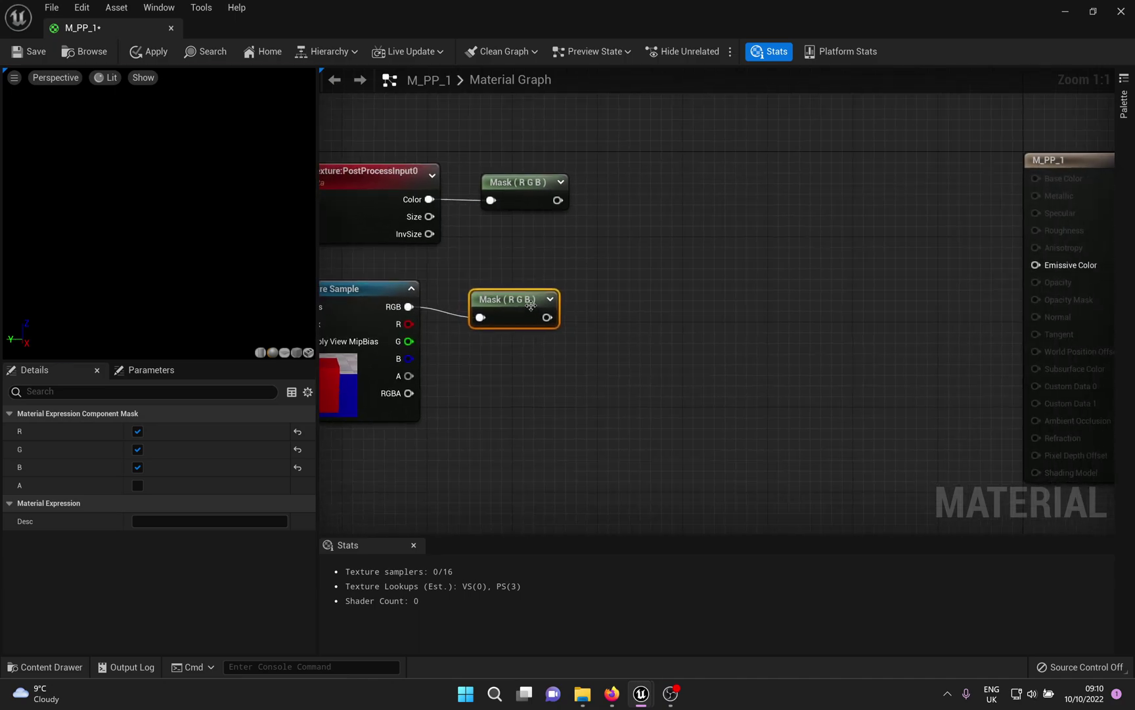
{"action": "left_click_drag", "start_coordinate": [527, 301], "coordinate": [545, 288]}
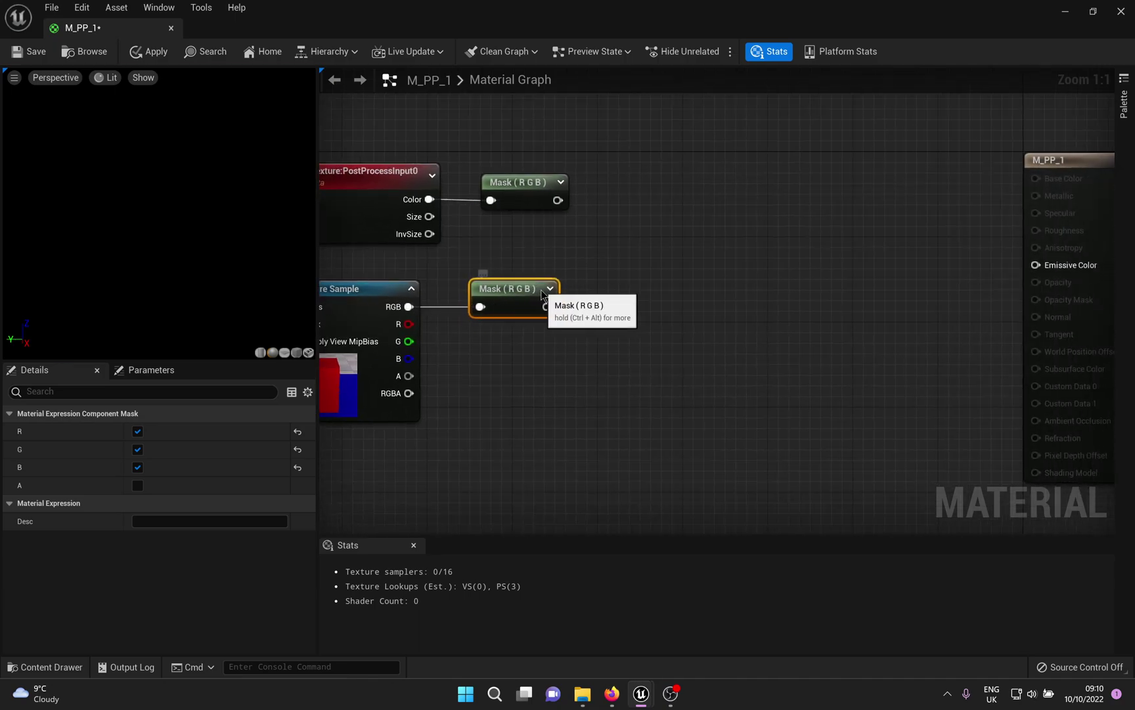
{"action": "right_click_drag", "start_coordinate": [596, 341], "coordinate": [632, 330]}
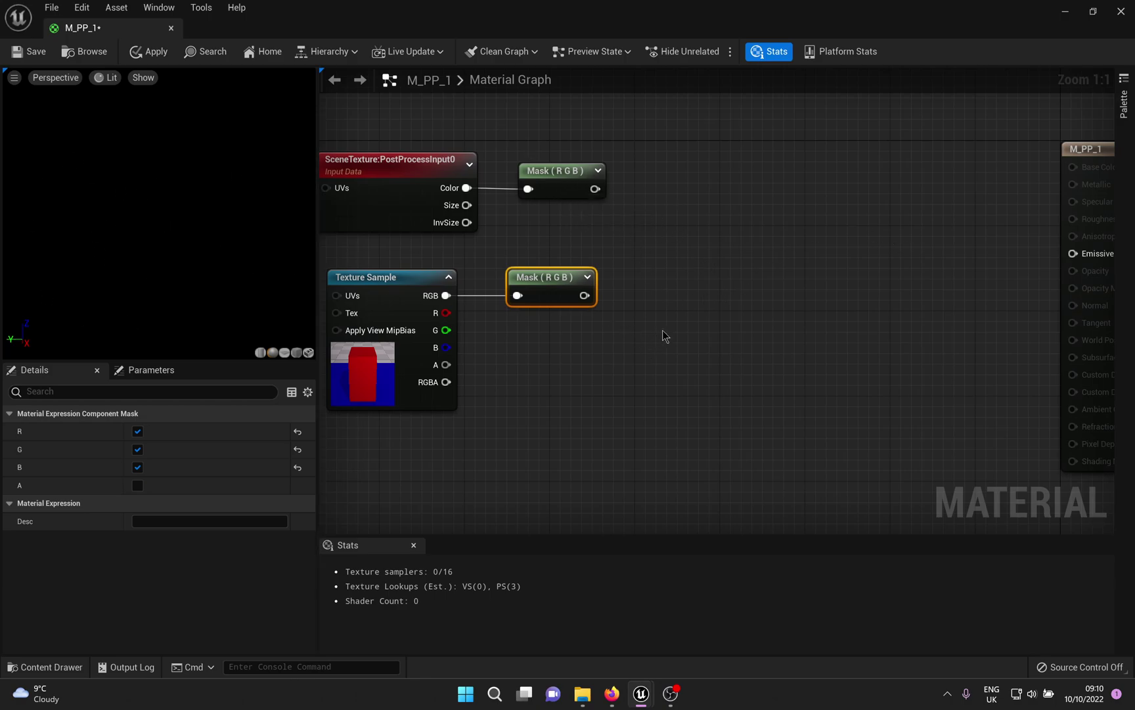
- Add a LinearInterpolate node with the SceneTexture mask in A and the RT_1 mask in B, and connect its output to Emissive Color
{"action": "right_click_drag", "start_coordinate": [603, 316], "coordinate": [538, 358]}
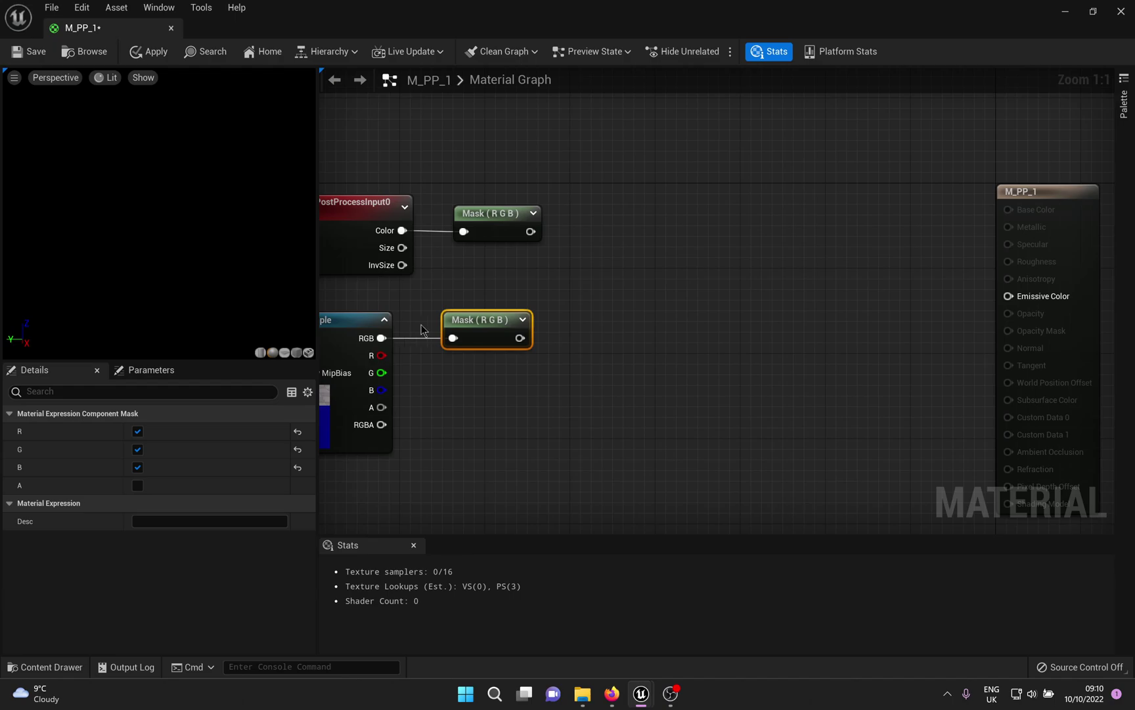
{"action": "left_click_drag", "start_coordinate": [530, 231], "coordinate": [724, 281]}
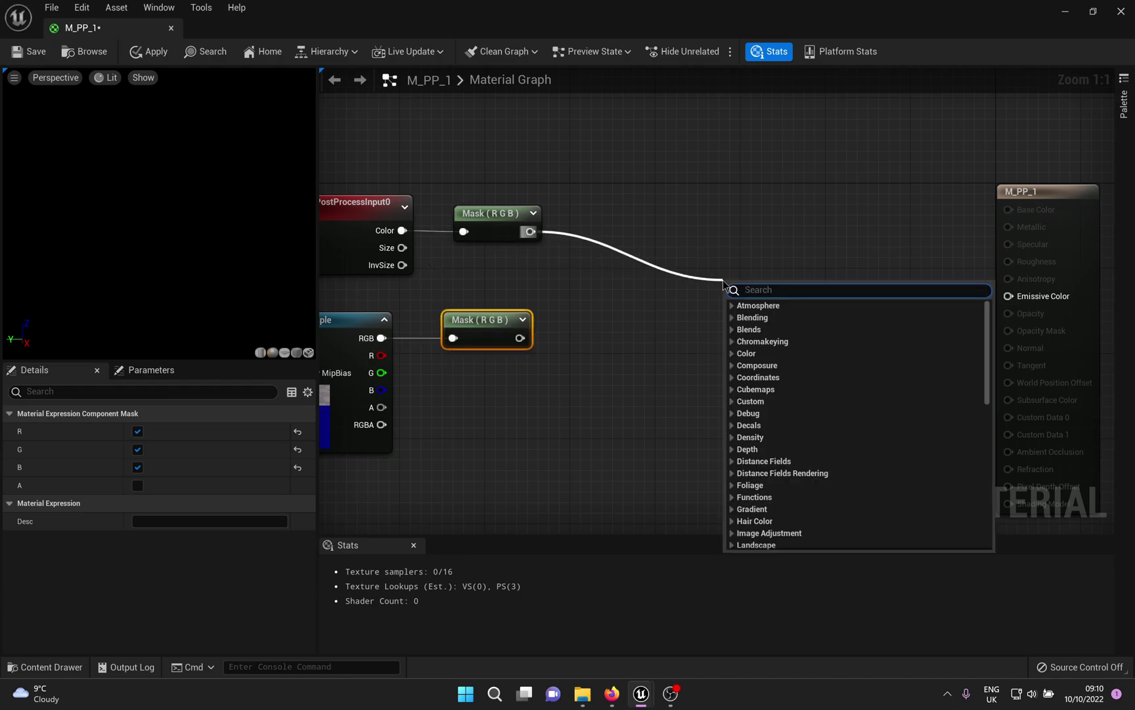
{"action": "type", "text": "linear"}
{"action": "key", "text": "Return"}
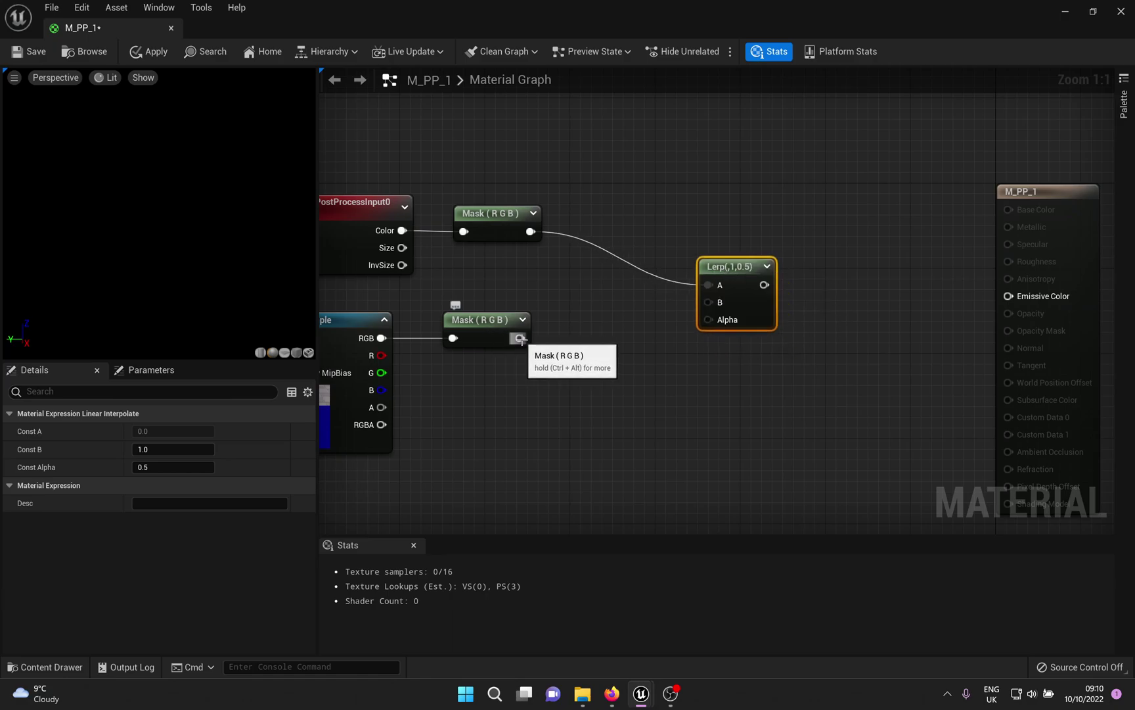
{"action": "left_click_drag", "start_coordinate": [520, 338], "coordinate": [1008, 296]}
{"action": "right_click_drag", "start_coordinate": [729, 339], "coordinate": [754, 301]}
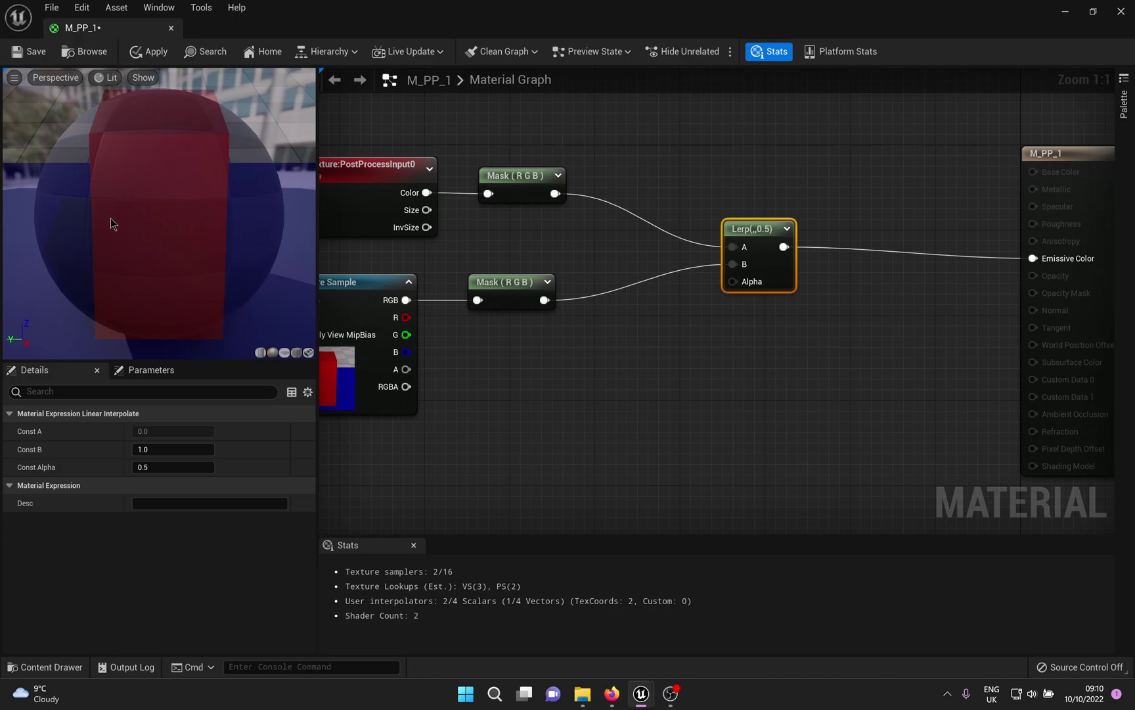
- Move the SceneTexture, Texture Sample and both mask nodes together a little higher relative to the Lerp node
{"action": "right_click_drag", "start_coordinate": [516, 429], "coordinate": [551, 385]}
{"action": "right_click_drag", "start_coordinate": [610, 331], "coordinate": [626, 435]}
{"action": "left_click_drag", "start_coordinate": [626, 435], "coordinate": [466, 215]}
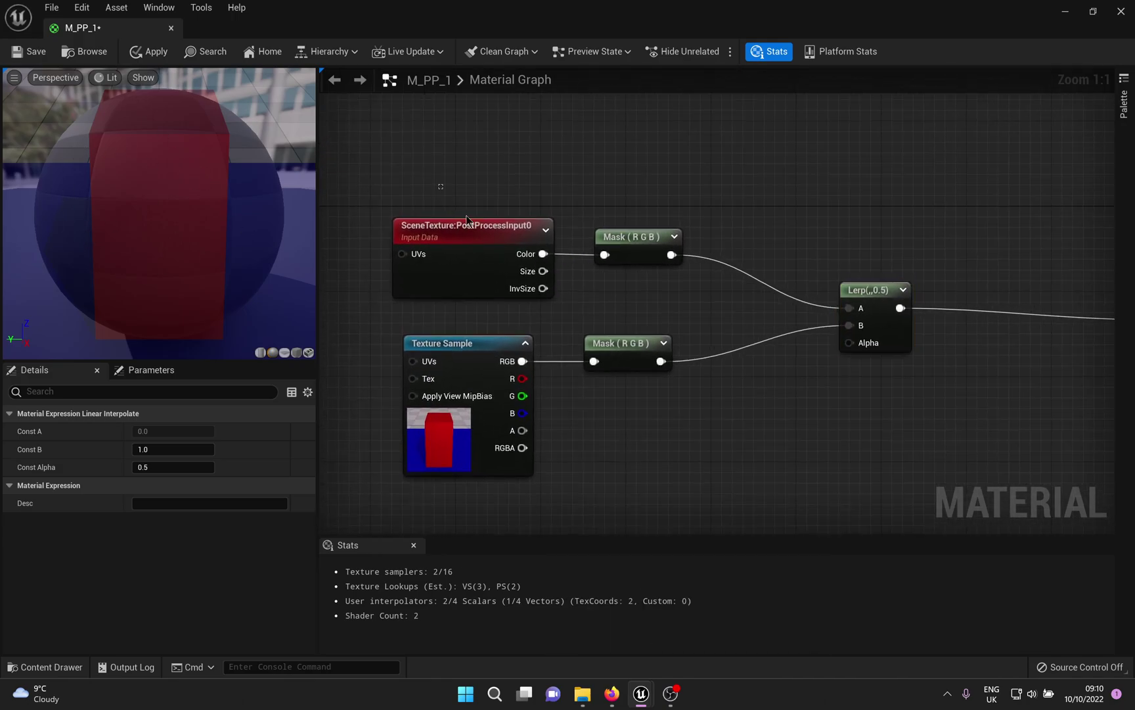
{"action": "left_click_drag", "start_coordinate": [630, 353], "coordinate": [630, 306]}
{"action": "right_click_drag", "start_coordinate": [663, 383], "coordinate": [665, 260]}
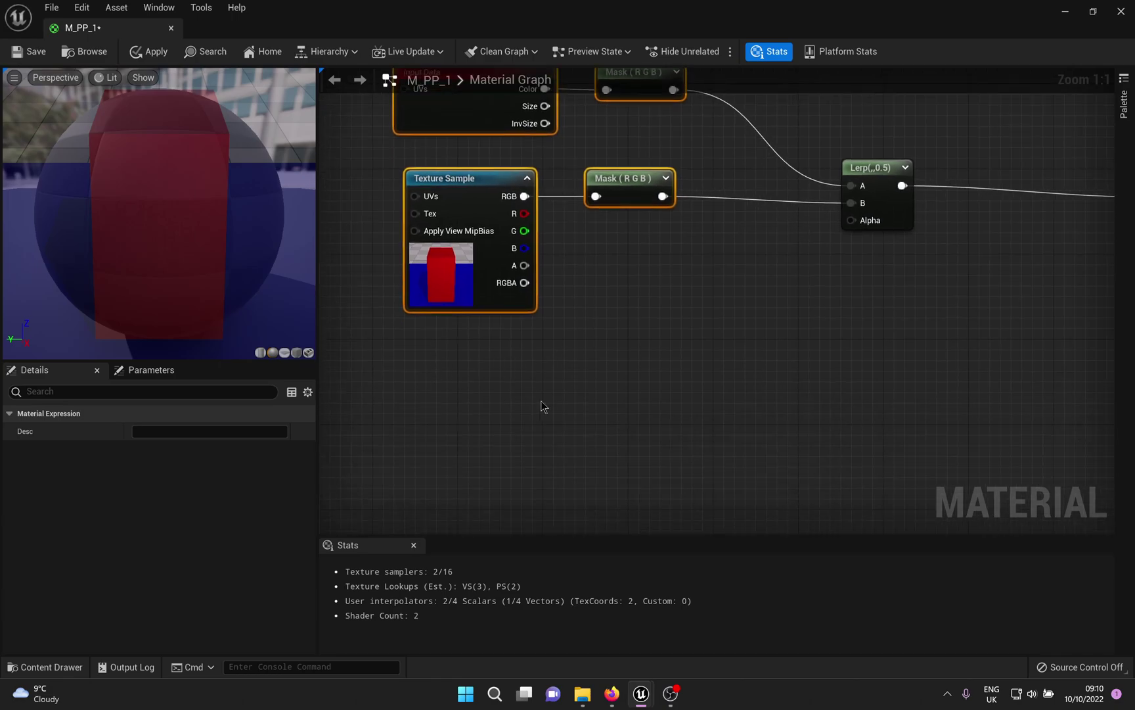
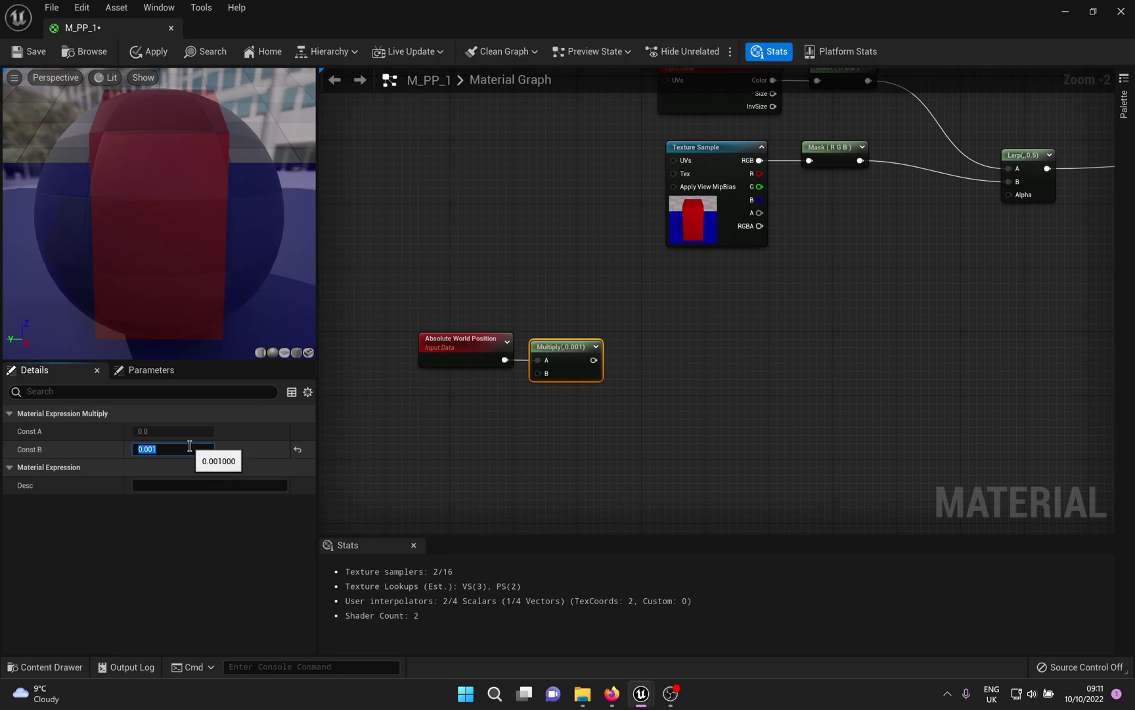
- Shift the Absolute World Position and Multiply nodes farther back and add an Abs node fed by the Multiply output
{"action": "left_click_drag", "start_coordinate": [541, 382], "coordinate": [542, 383]}
{"action": "left_click_drag", "start_coordinate": [540, 347], "coordinate": [459, 347]}
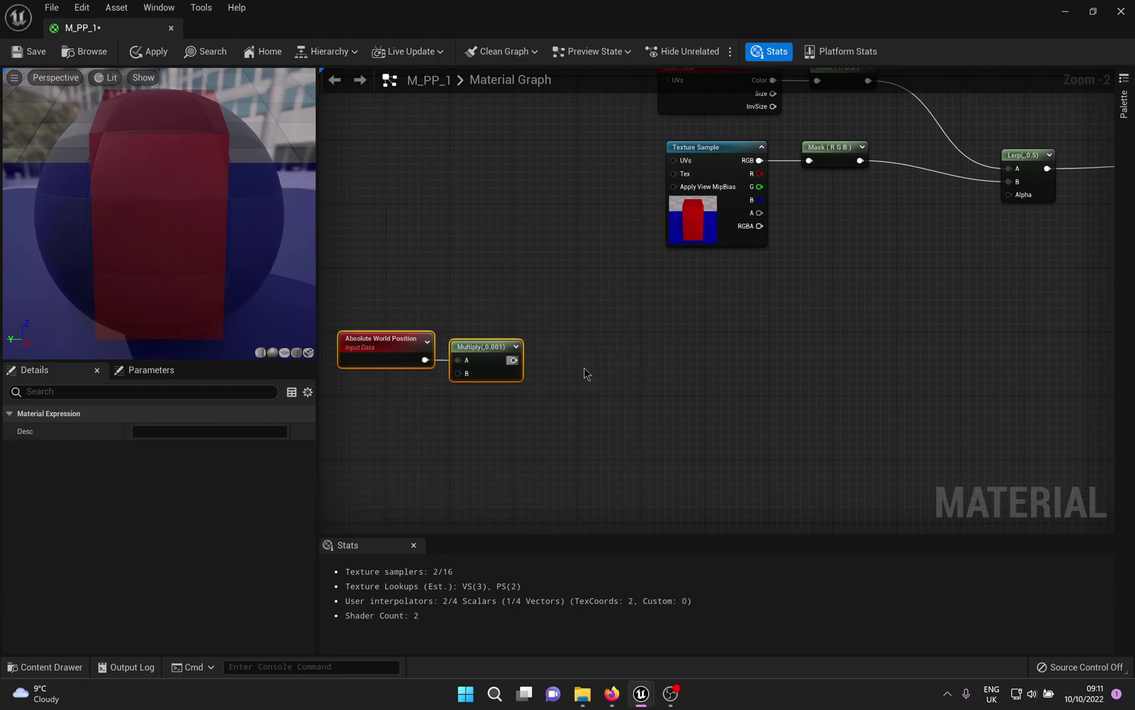
{"action": "right_click_drag", "start_coordinate": [604, 373], "coordinate": [625, 376]}
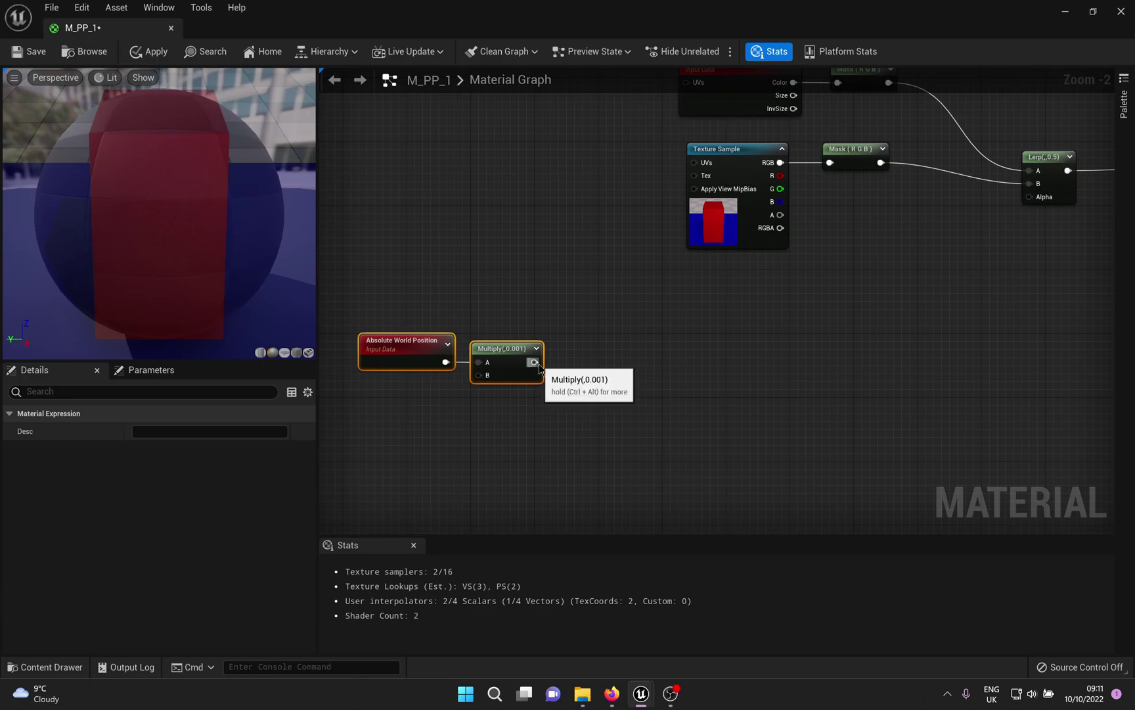
{"action": "left_click_drag", "start_coordinate": [534, 362], "coordinate": [573, 366]}
{"action": "type", "text": "abs"}
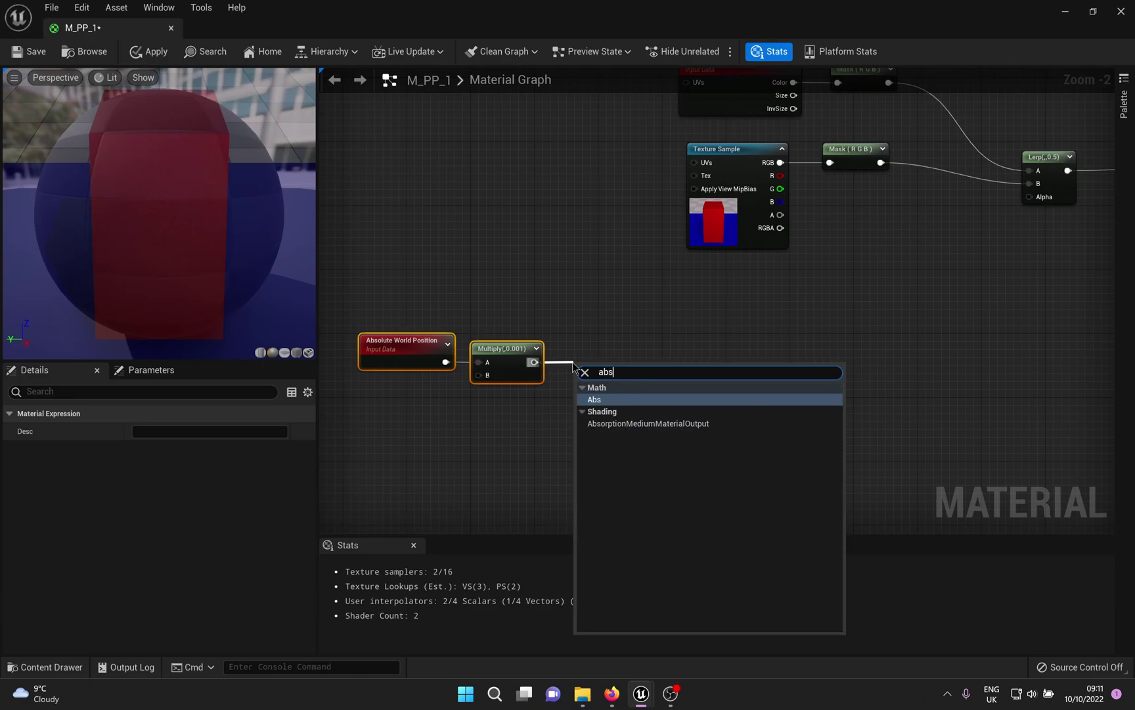
{"action": "key", "text": "Return"}
{"action": "left_click_drag", "start_coordinate": [606, 370], "coordinate": [607, 350]}
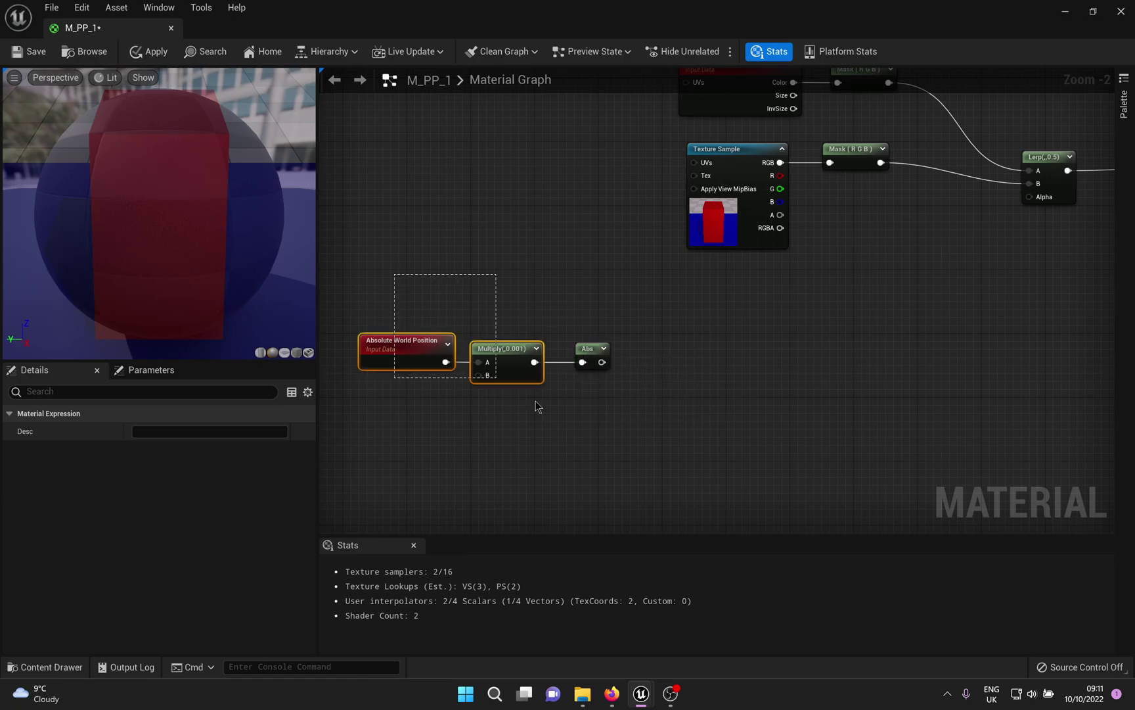
{"action": "left_click_drag", "start_coordinate": [584, 345], "coordinate": [535, 353]}
{"action": "right_click_drag", "start_coordinate": [629, 367], "coordinate": [587, 371]}
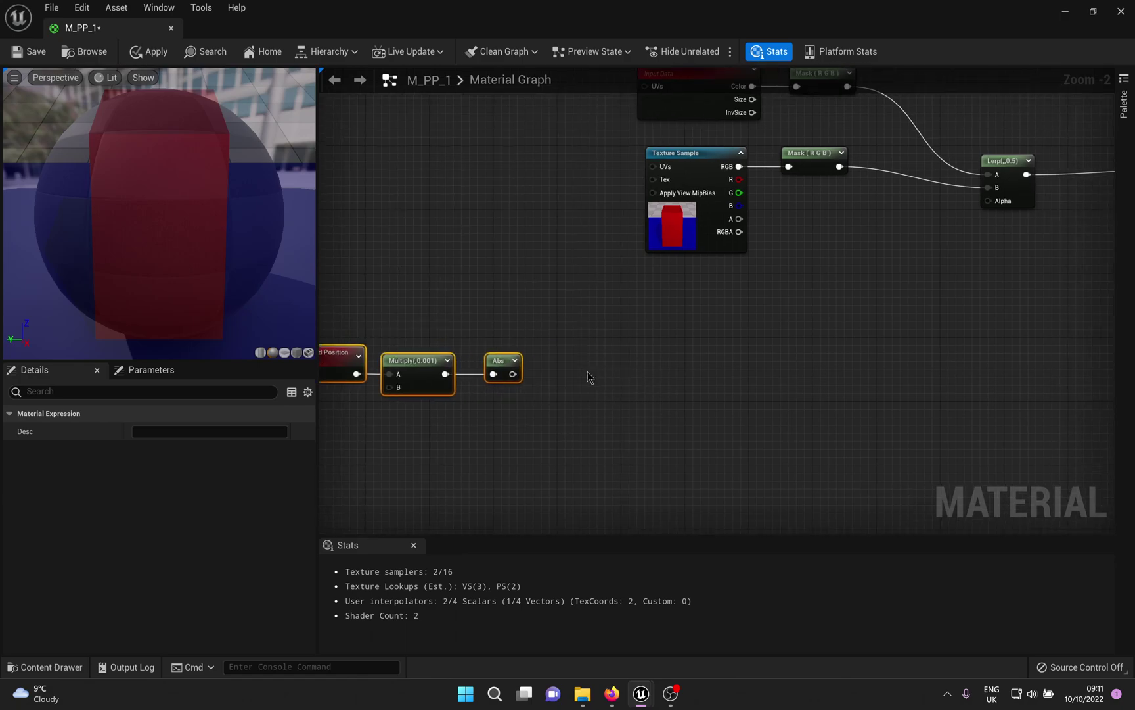
- Add a BreakOutFloat3Components node fed by the Abs output
{"action": "left_click_drag", "start_coordinate": [513, 374], "coordinate": [549, 381]}
{"action": "type", "text": "split"}
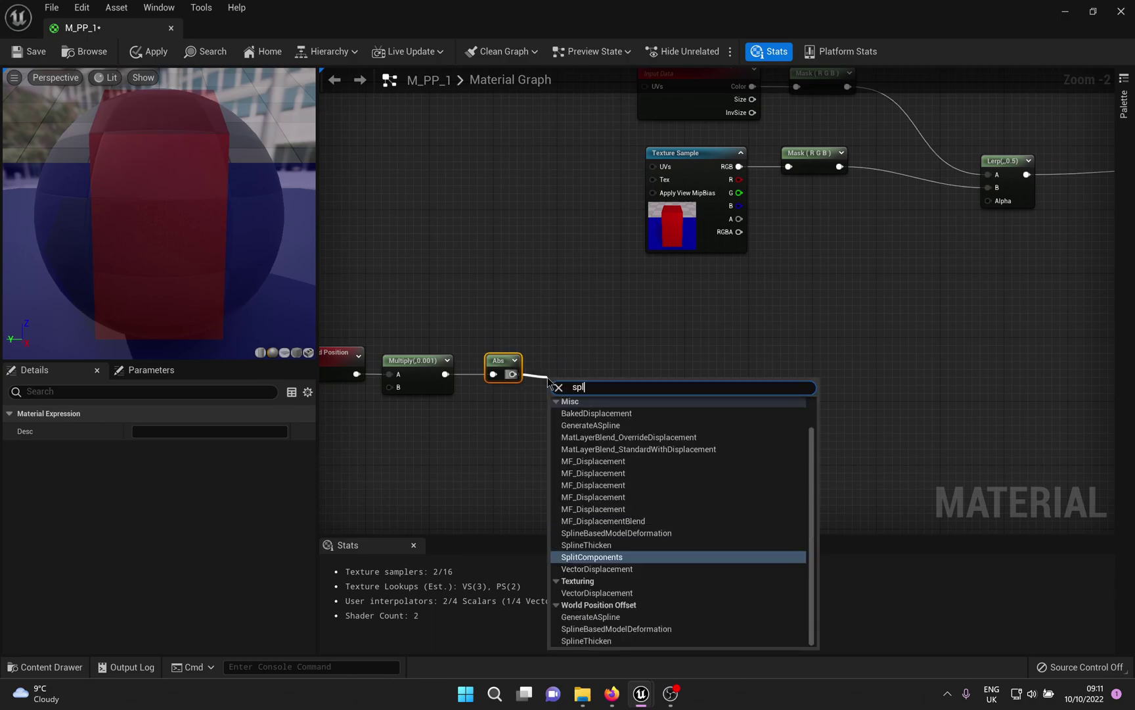
{"action": "key", "text": "BackSpace"}
{"action": "key", "text": "BackSpace"}
{"action": "key", "text": "BackSpace"}
{"action": "key", "text": "BackSpace"}
{"action": "key", "text": "BackSpace"}
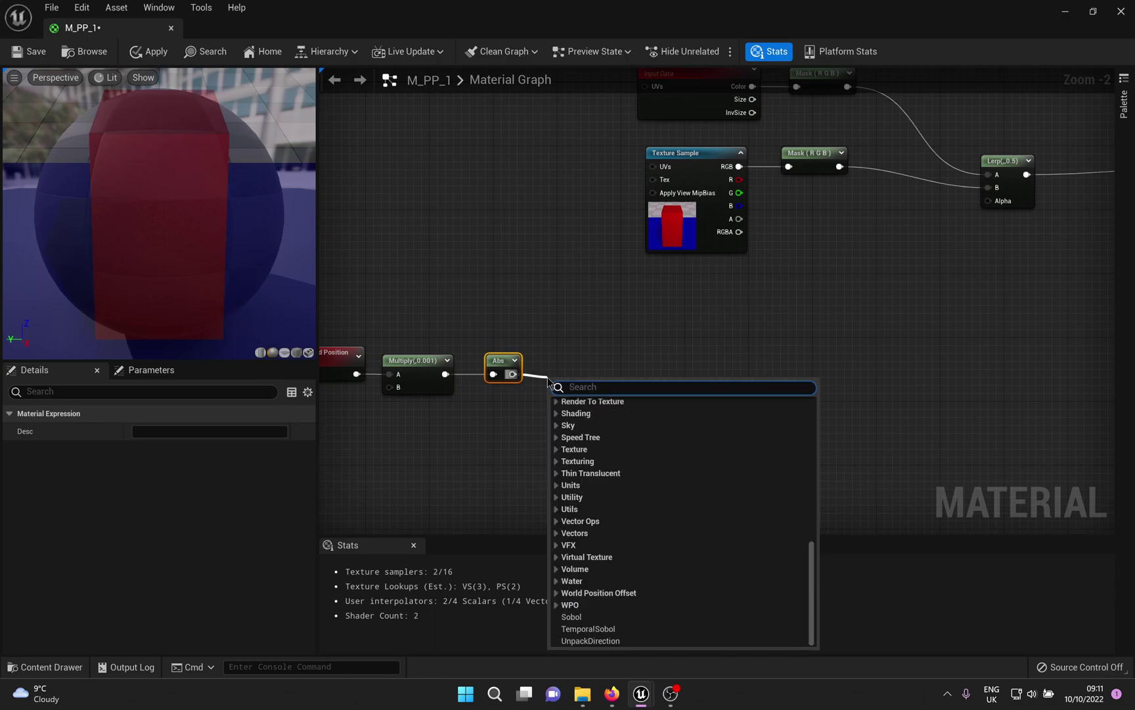
{"action": "type", "text": "break"}
{"action": "key", "text": "Down"}
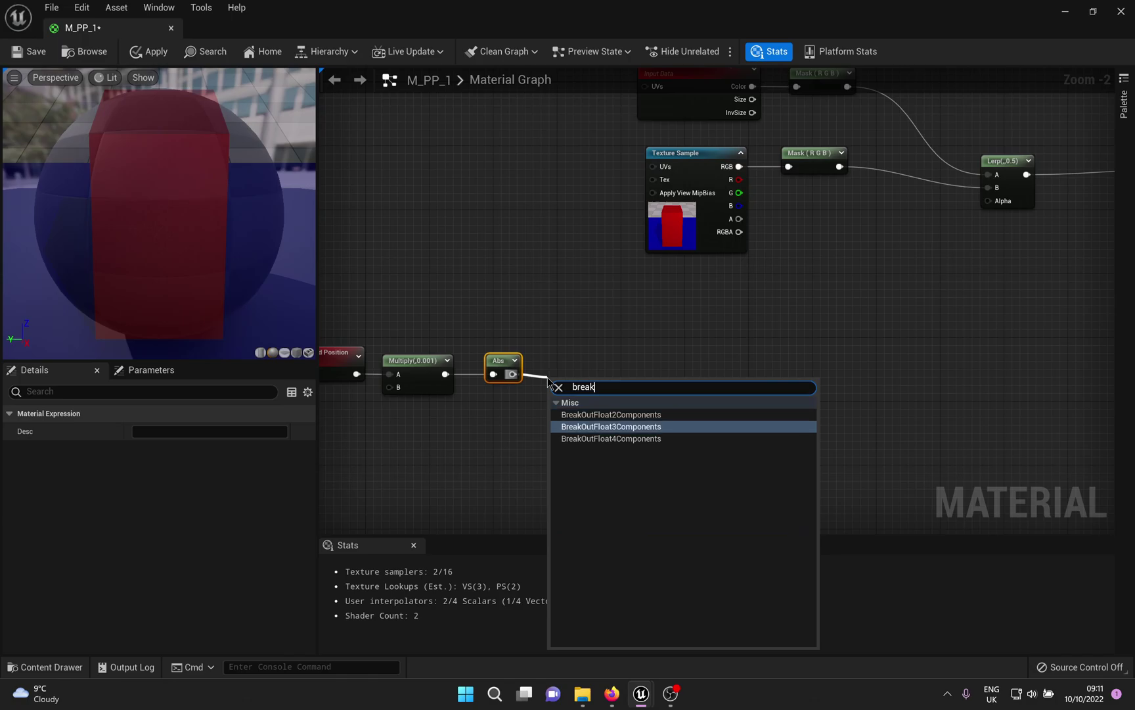
{"action": "key", "text": "Return"}
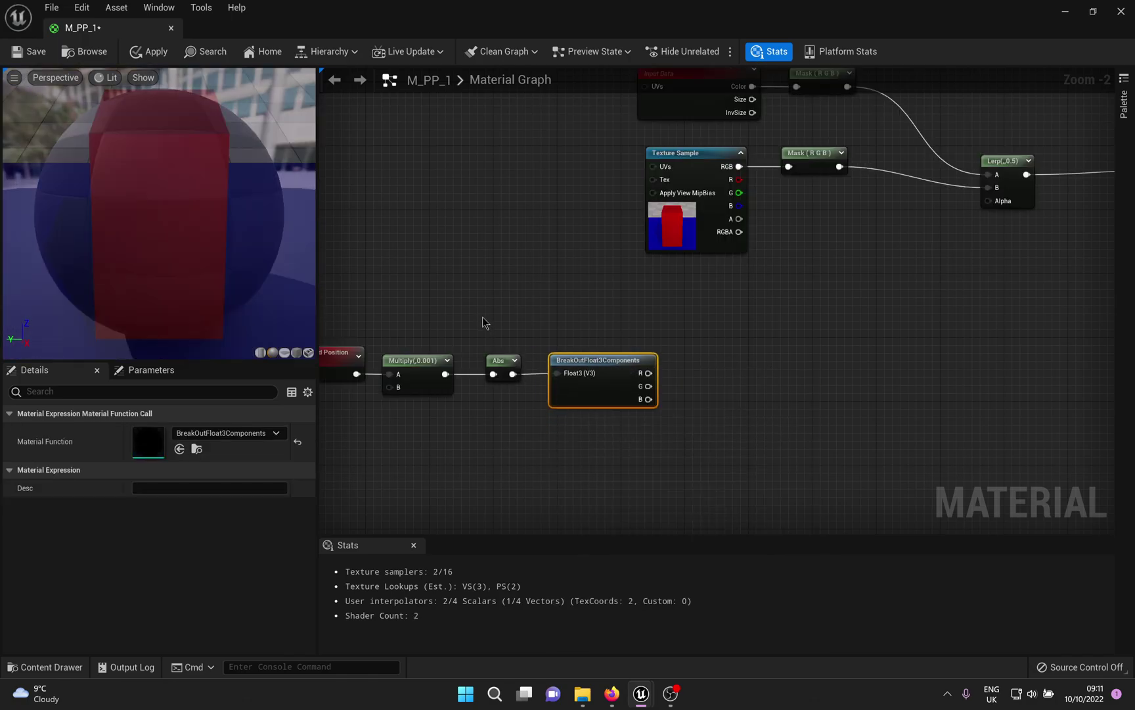
- Move the node chain from Absolute World Position to BreakOutFloat3Components slightly farther back from the Lerp node
{"action": "right_click_drag", "start_coordinate": [485, 322], "coordinate": [542, 315]}
{"action": "mouse_move", "coordinate": [399, 331]}
{"action": "left_mouse_down"}
{"action": "mouse_move", "coordinate": [666, 418]}
{"action": "mouse_move", "coordinate": [660, 411]}
{"action": "left_mouse_up"}
{"action": "left_click_drag", "start_coordinate": [631, 361], "coordinate": [614, 362]}
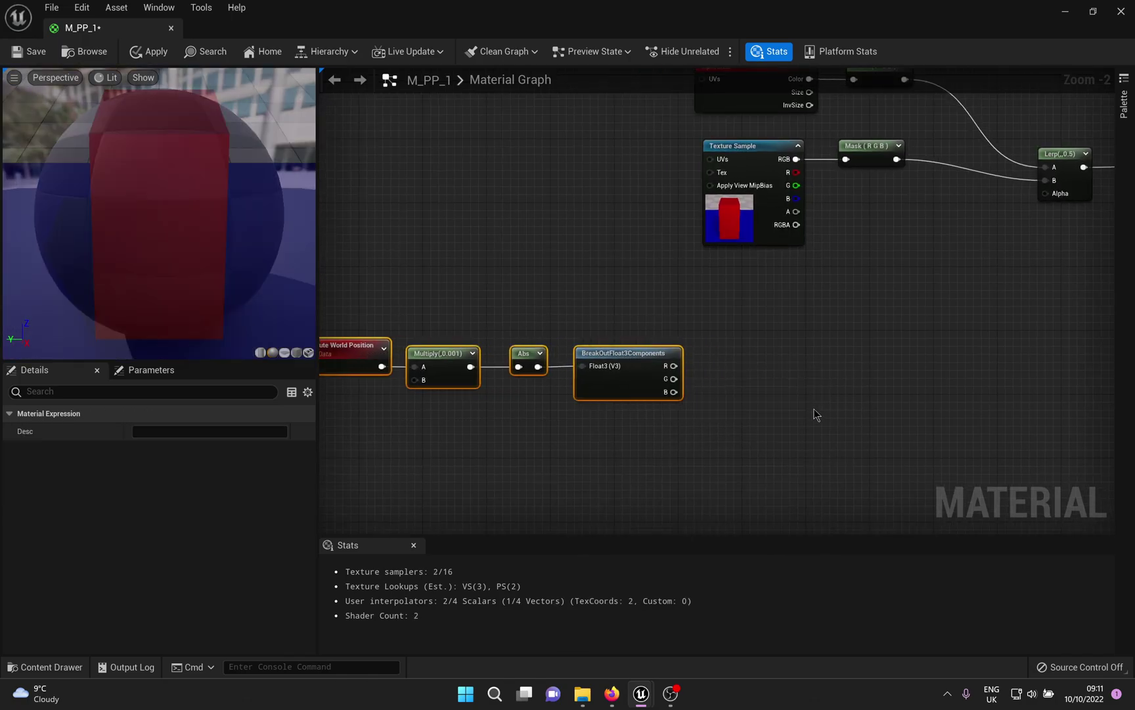
{"action": "right_click_drag", "start_coordinate": [813, 413], "coordinate": [761, 428]}
{"action": "left_click", "coordinate": [643, 393]}
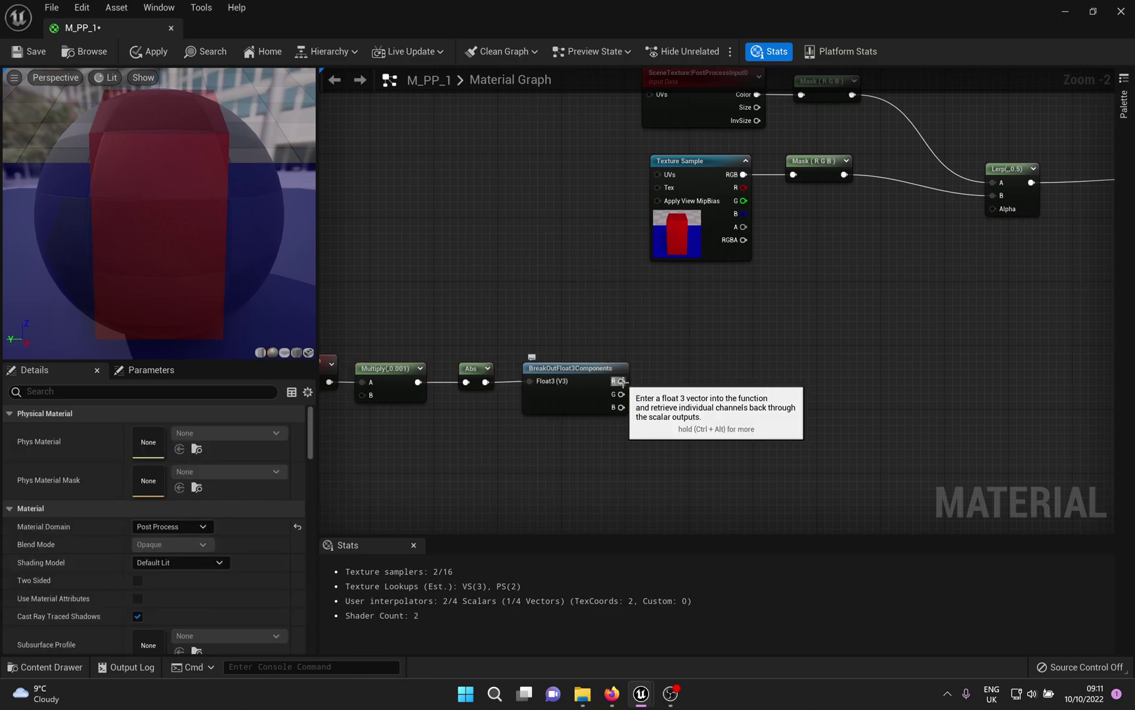
- Give each of the R, G and B outputs of BreakOutFloat3Components its own Power node with exponent 2, stacked in a column
{"action": "left_click_drag", "start_coordinate": [621, 381], "coordinate": [659, 358]}
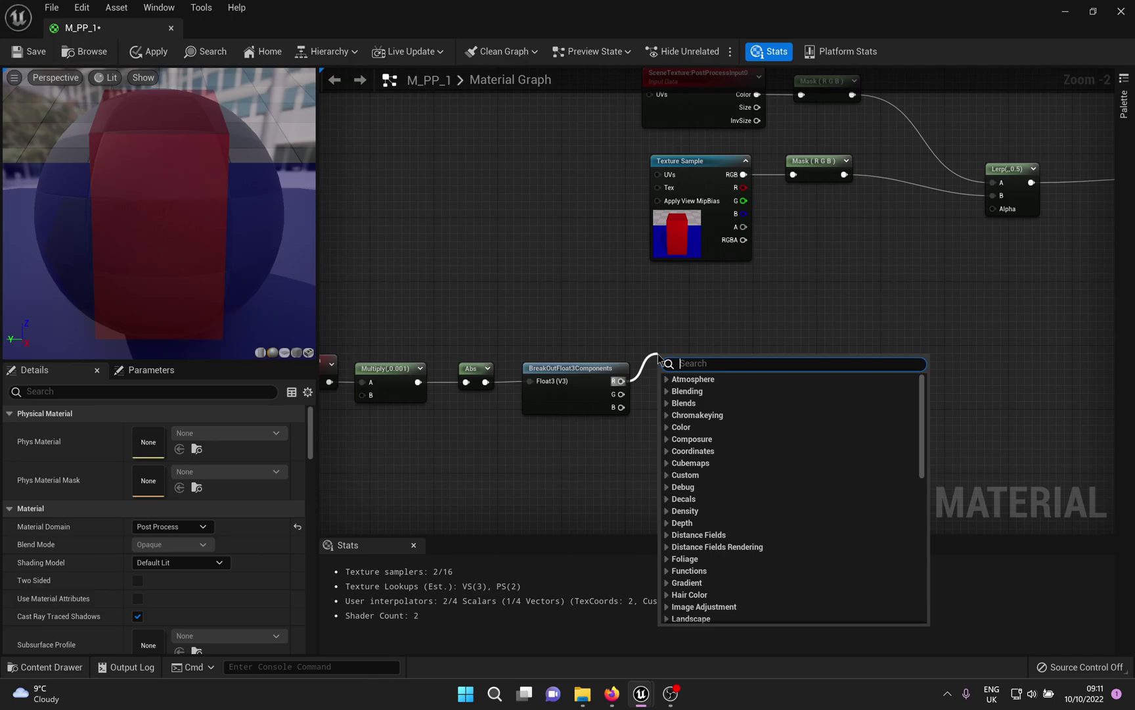
{"action": "type", "text": "power"}
{"action": "key", "text": "Return"}
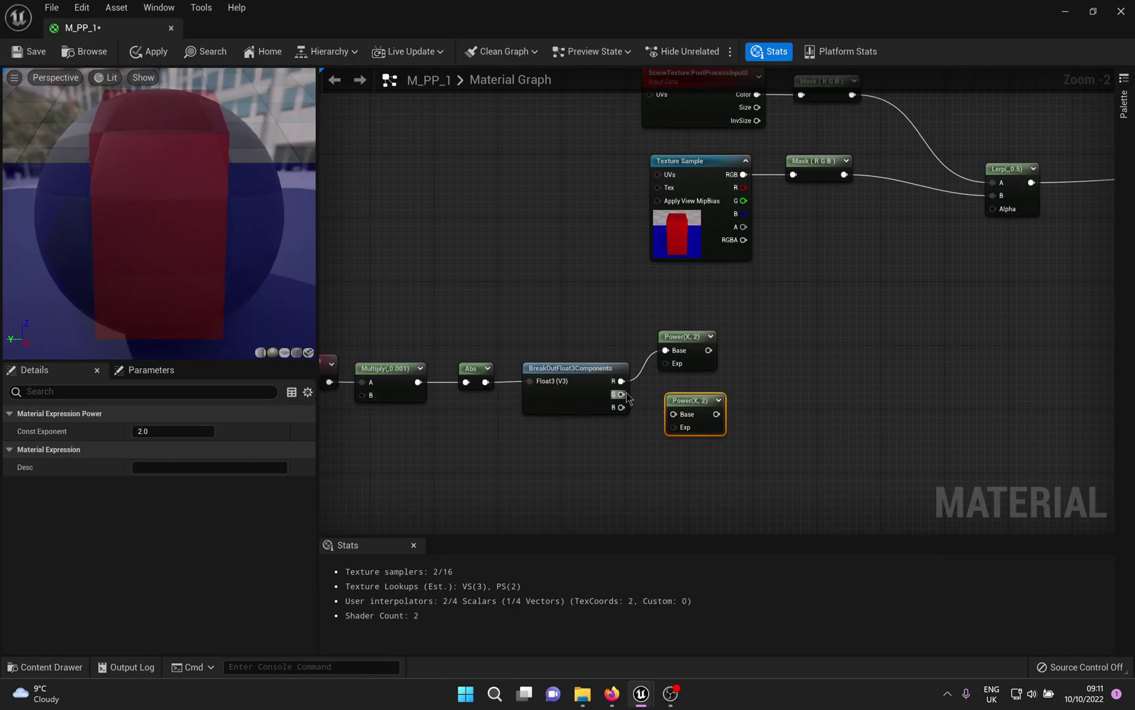
{"action": "left_click_drag", "start_coordinate": [686, 428], "coordinate": [686, 429]}
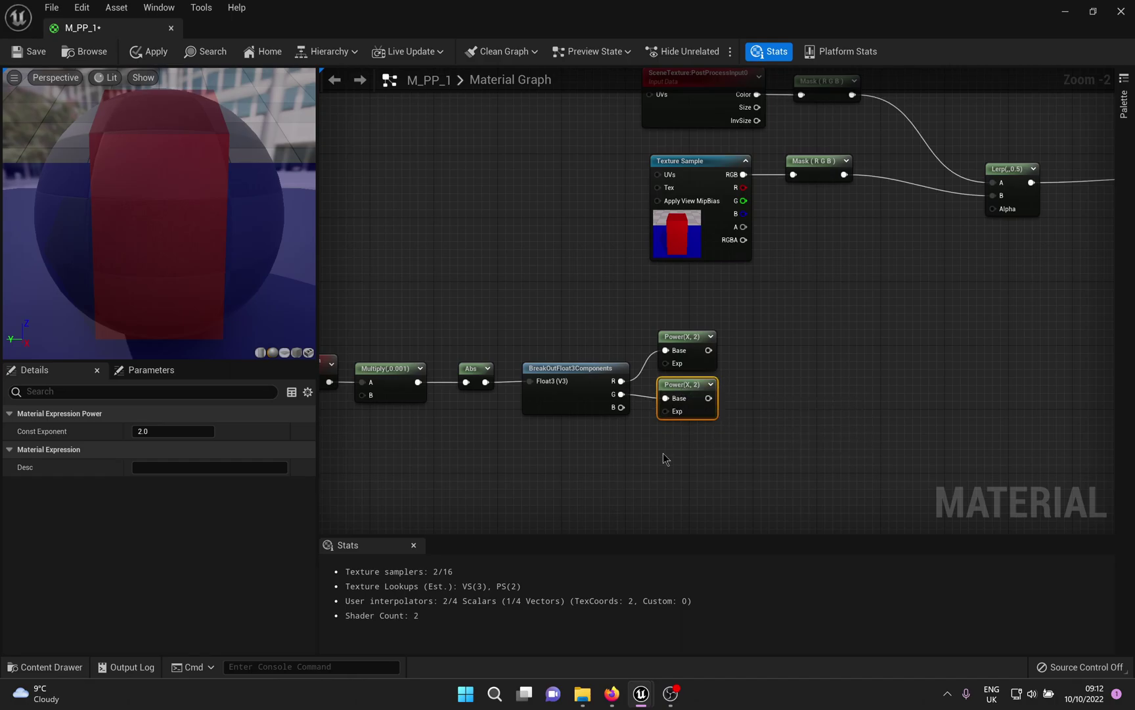
{"action": "key", "text": "ctrl+d"}
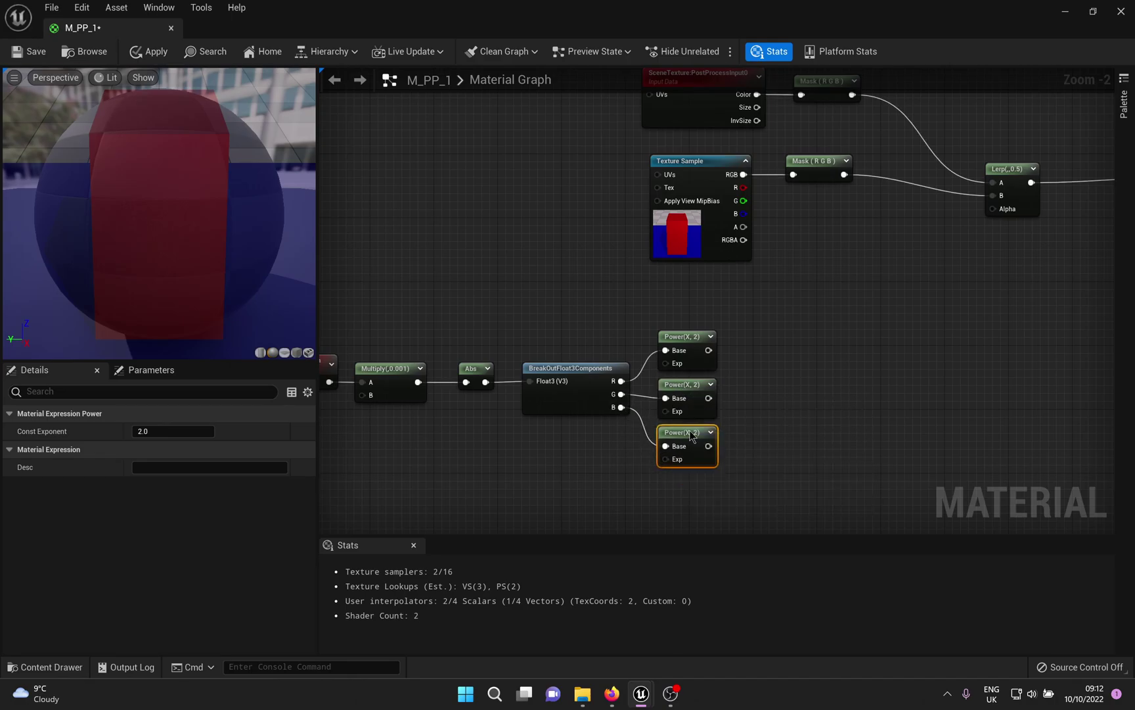
- Add an Add node that sums the Power outputs of the R and G components
{"action": "right_click_drag", "start_coordinate": [752, 424], "coordinate": [685, 431]}
{"action": "left_click_drag", "start_coordinate": [639, 356], "coordinate": [697, 365]}
{"action": "type", "text": "add"}
{"action": "key", "text": "Return"}
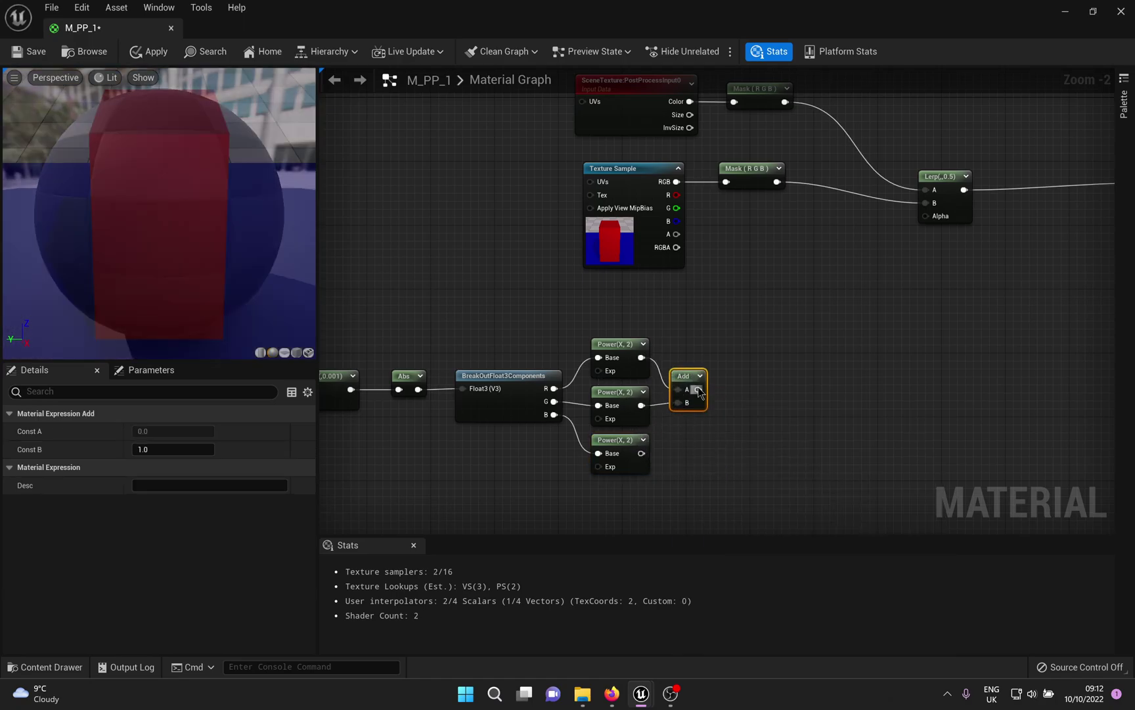
- Duplicate the Add node, connect the first sum to its A and the B component's Power output to its B, and move it closer
{"action": "key", "text": "ctrl+d"}
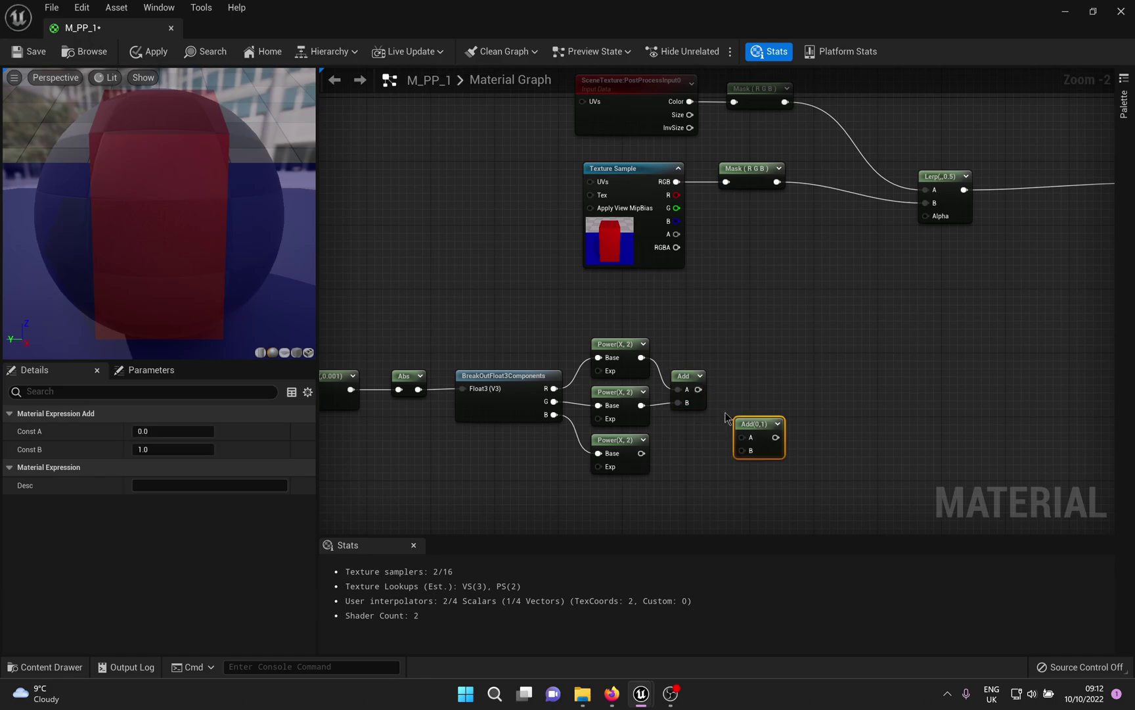
{"action": "left_click_drag", "start_coordinate": [698, 389], "coordinate": [742, 437]}
{"action": "left_click_drag", "start_coordinate": [641, 453], "coordinate": [742, 450]}
{"action": "left_click_drag", "start_coordinate": [745, 422], "coordinate": [740, 398]}
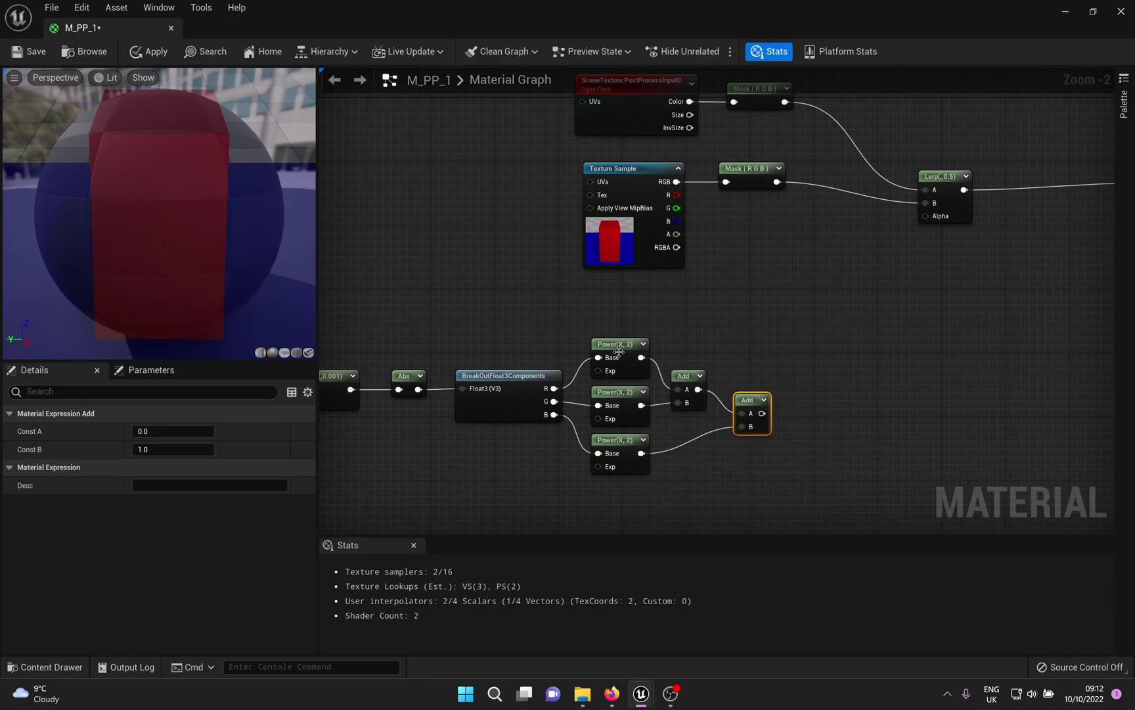
- Tidy the position of the second Add node and add a Subtract node fed by its output
{"action": "right_click_drag", "start_coordinate": [751, 393], "coordinate": [680, 376]}
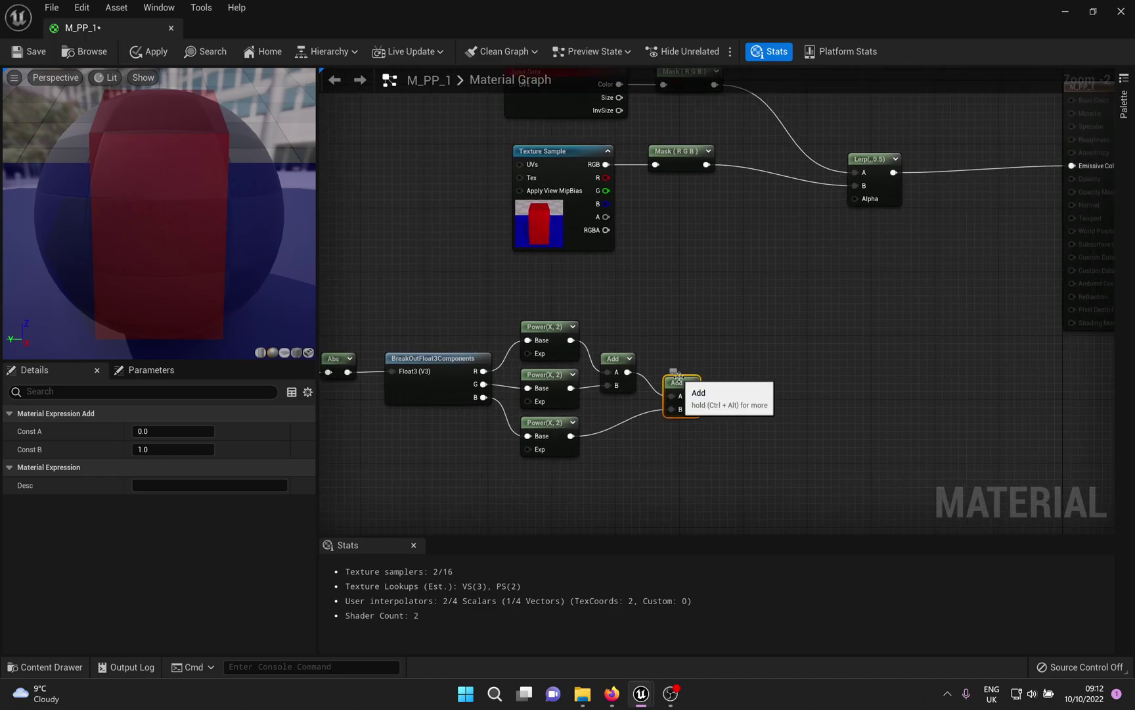
{"action": "left_click_drag", "start_coordinate": [677, 377], "coordinate": [746, 373]}
{"action": "type", "text": "subt"}
{"action": "key", "text": "Return"}
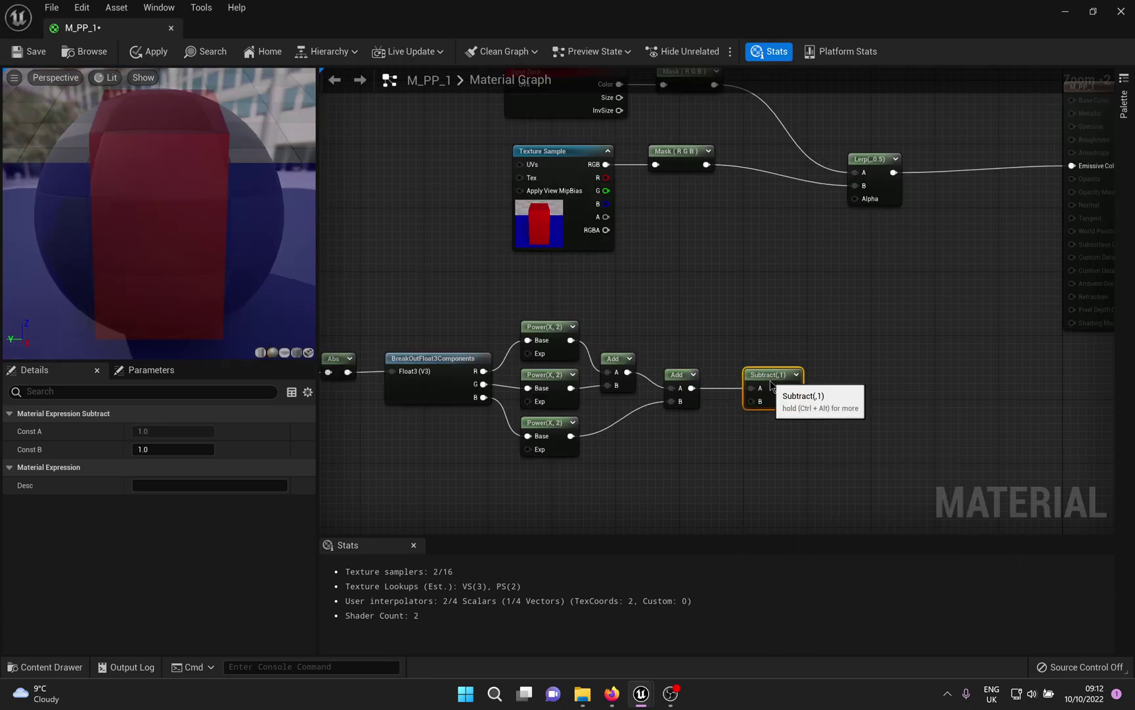
- Add a Constant node with value 1.0 and connect it to the Subtract node's B input
{"action": "left_click", "coordinate": [697, 442]}
{"action": "left_click_drag", "start_coordinate": [716, 463], "coordinate": [751, 400]}
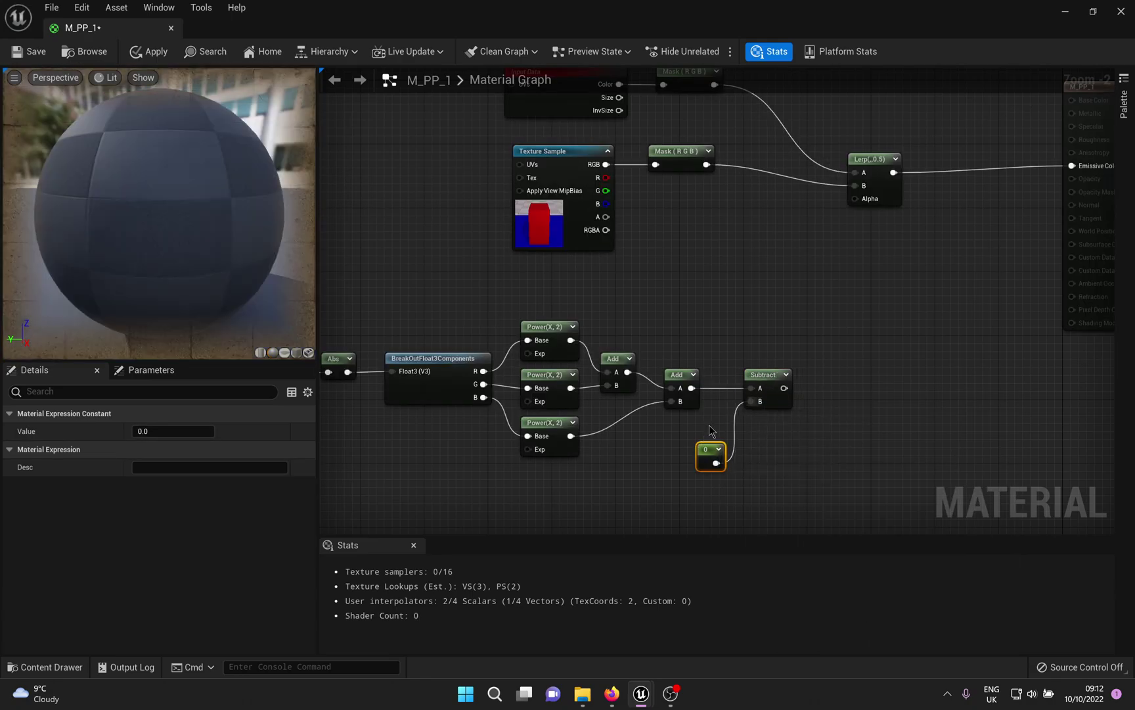
{"action": "left_click", "coordinate": [174, 431]}
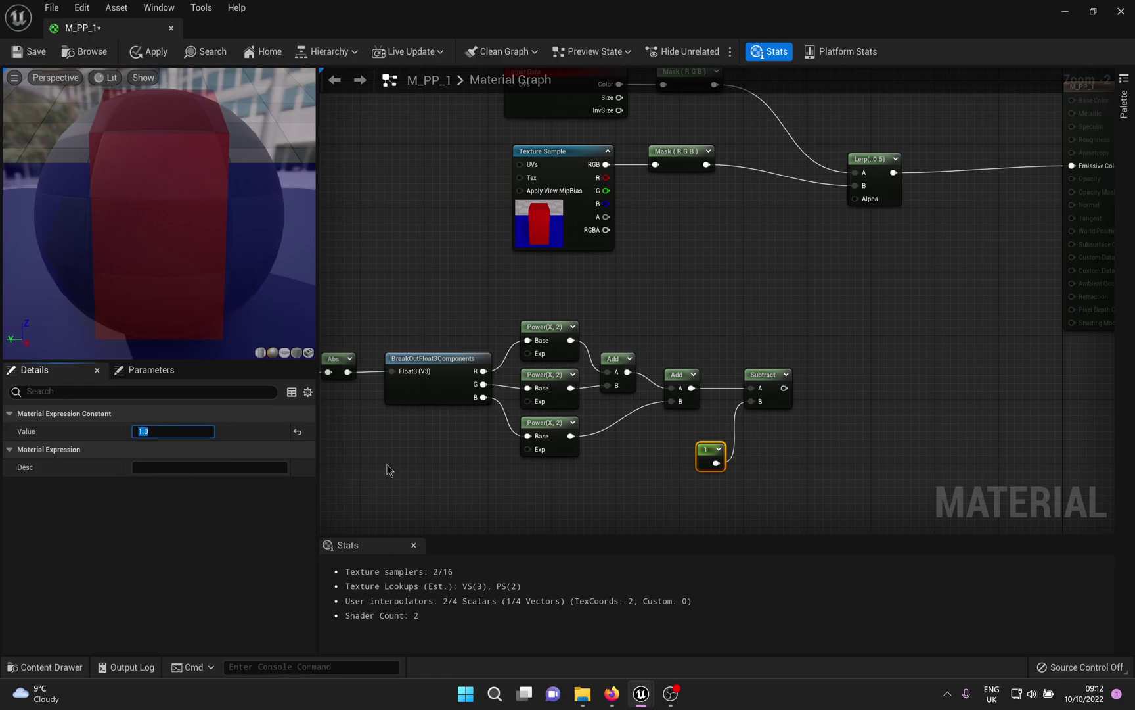
- Chain a 1-x, a Floor and a Saturate node, in that order, onto the Subtract node's output
{"action": "right_click_drag", "start_coordinate": [841, 443], "coordinate": [764, 453]}
{"action": "left_click_drag", "start_coordinate": [707, 398], "coordinate": [854, 383]}
{"action": "type", "text": "1-x"}
{"action": "key", "text": "Return"}
{"action": "type", "text": "floor"}
{"action": "key", "text": "Return"}
{"action": "type", "text": "satu"}
{"action": "key", "text": "Return"}
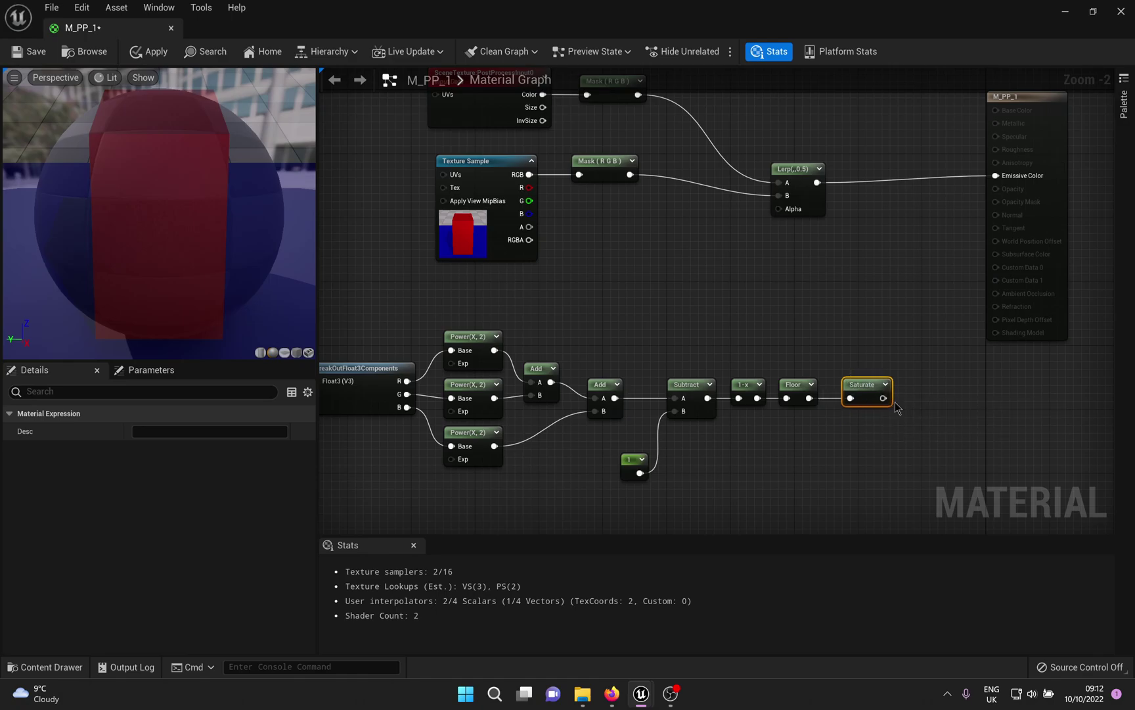
- Connect the Saturate output to the Lerp's Alpha and inspect the mask on the preview mesh
{"action": "left_click_drag", "start_coordinate": [885, 398], "coordinate": [781, 209]}
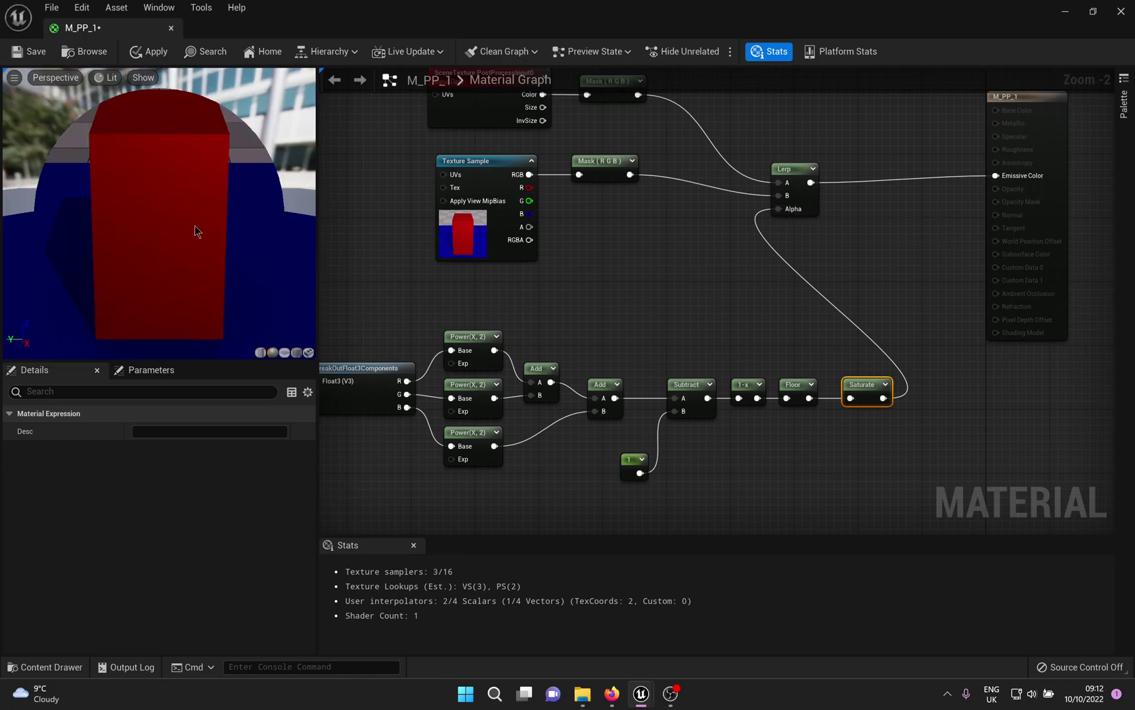
{"action": "left_click_drag", "start_coordinate": [191, 239], "coordinate": [206, 307]}
{"action": "mouse_move", "coordinate": [203, 300]}
{"action": "right_mouse_down"}
{"action": "mouse_move", "coordinate": [203, 332]}
{"action": "mouse_move", "coordinate": [203, 238]}
{"action": "mouse_move", "coordinate": [203, 303]}
{"action": "right_mouse_up"}
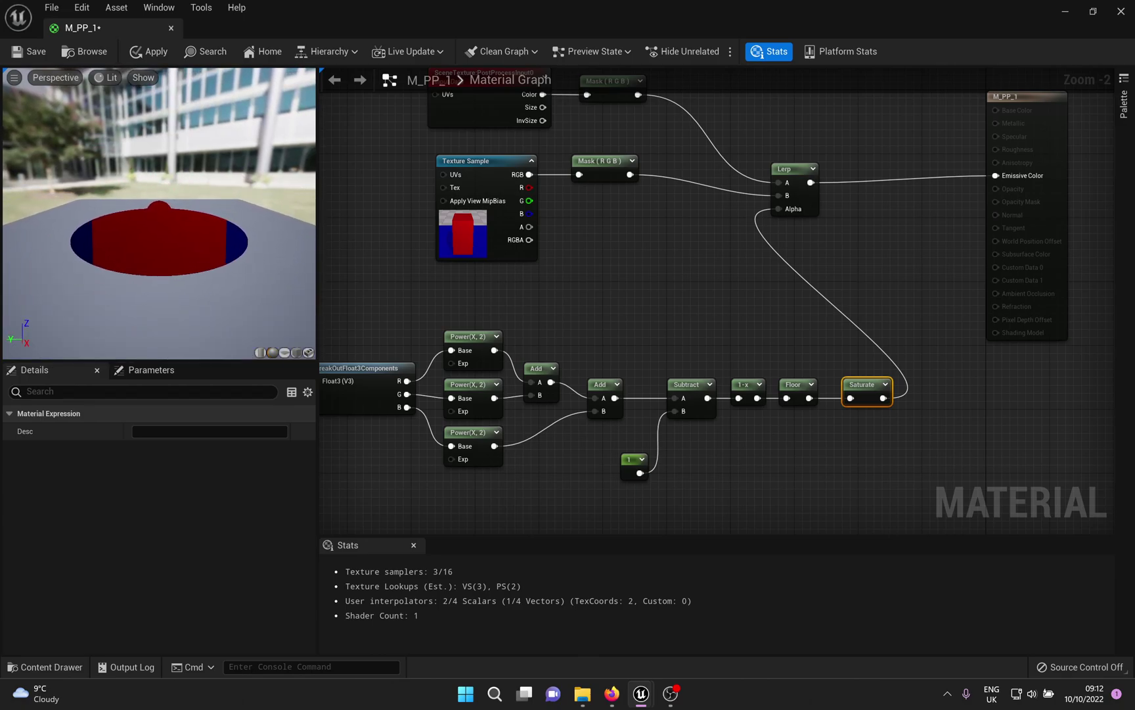
- Convert the constant feeding Subtract into a parameter named Radius, and save and close the material
{"action": "right_click_drag", "start_coordinate": [569, 490], "coordinate": [753, 330]}
{"action": "scroll", "coordinate": [685, 391], "scroll_direction": "up", "scroll_amount": 2}
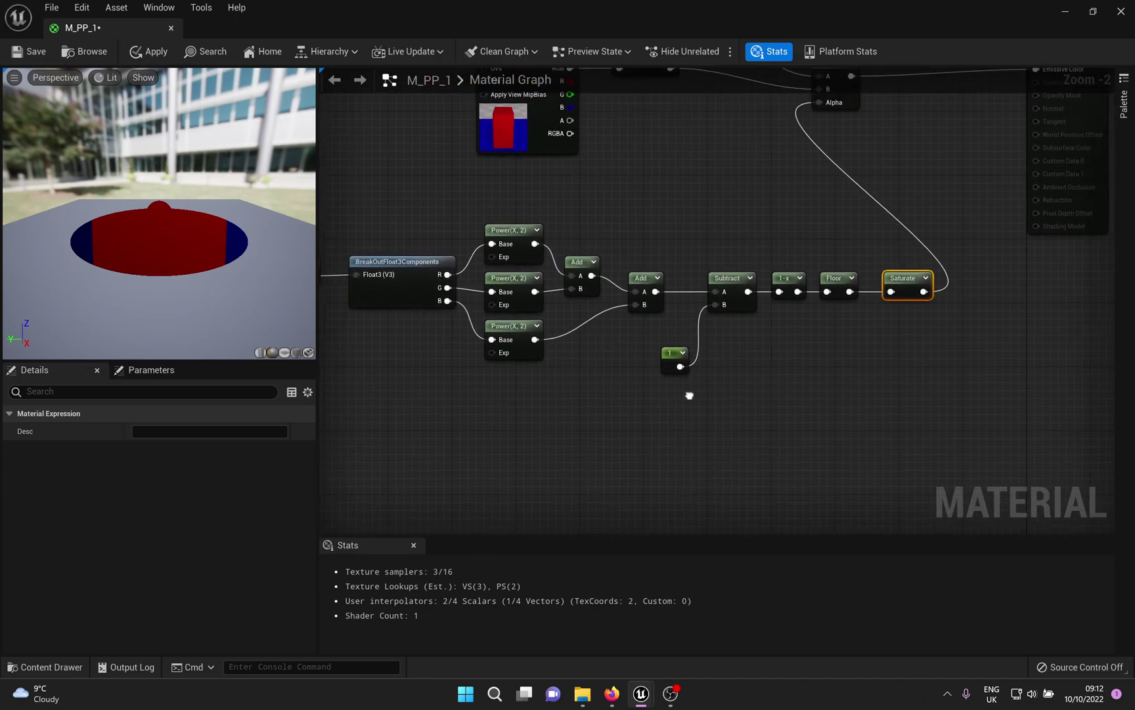
{"action": "left_click", "coordinate": [666, 350]}
{"action": "right_click", "coordinate": [662, 349]}
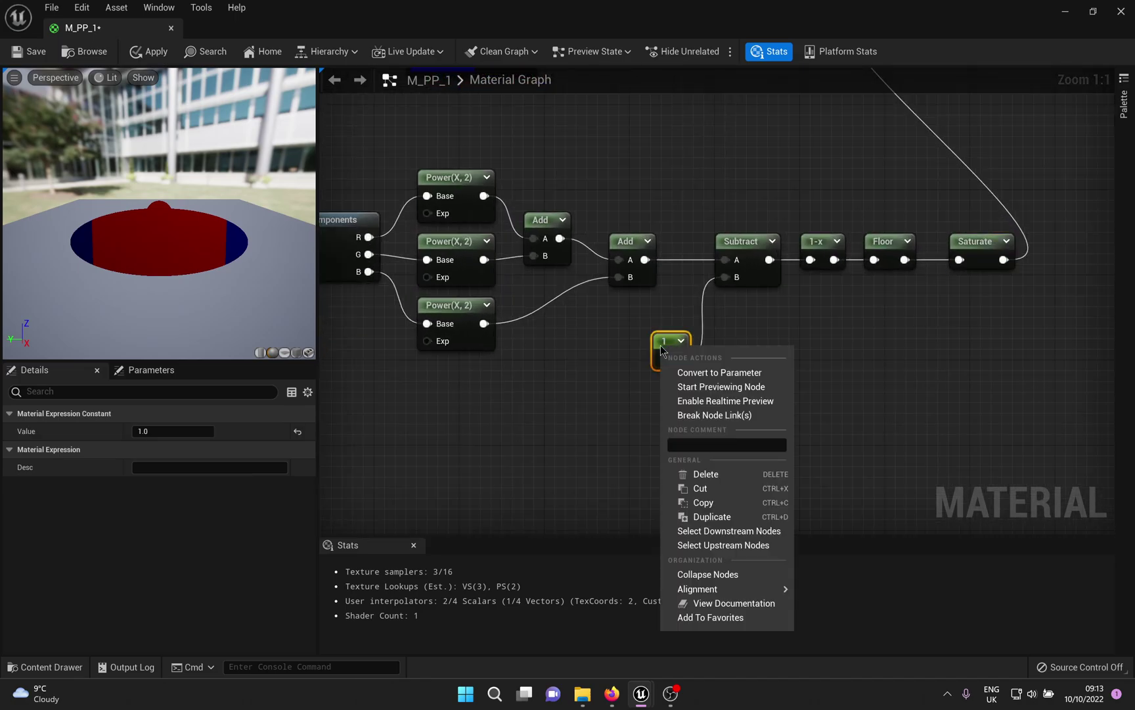
{"action": "left_click", "coordinate": [685, 372]}
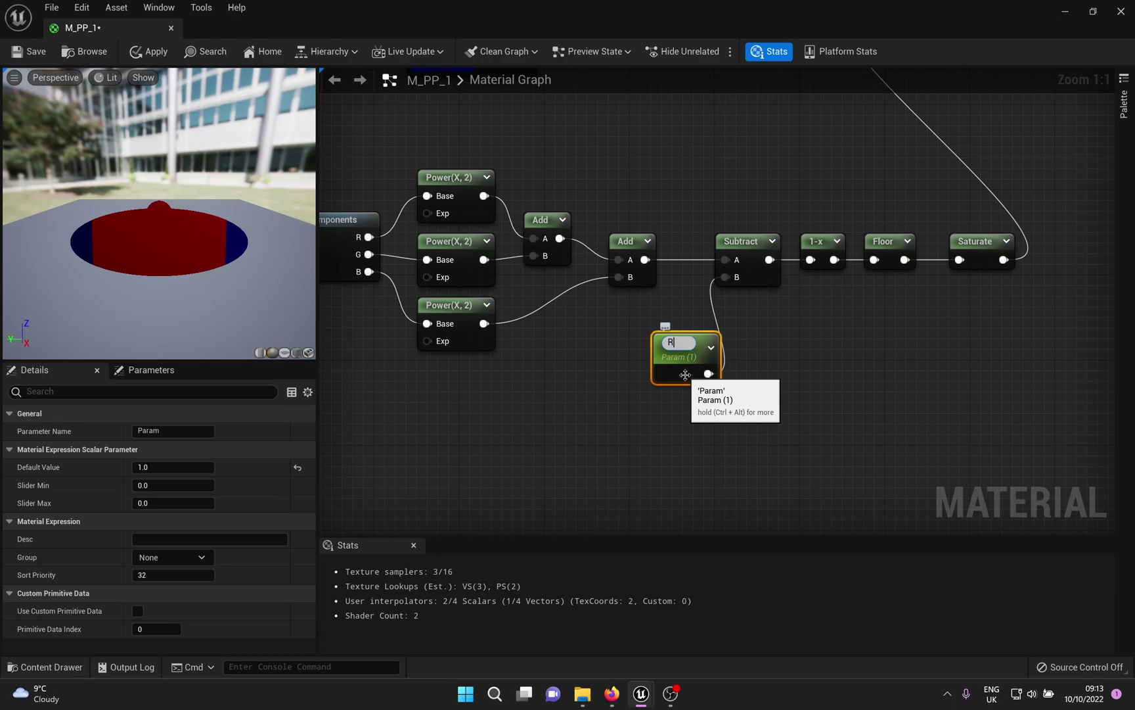
{"action": "type", "text": "Radius"}
{"action": "key", "text": "Return"}
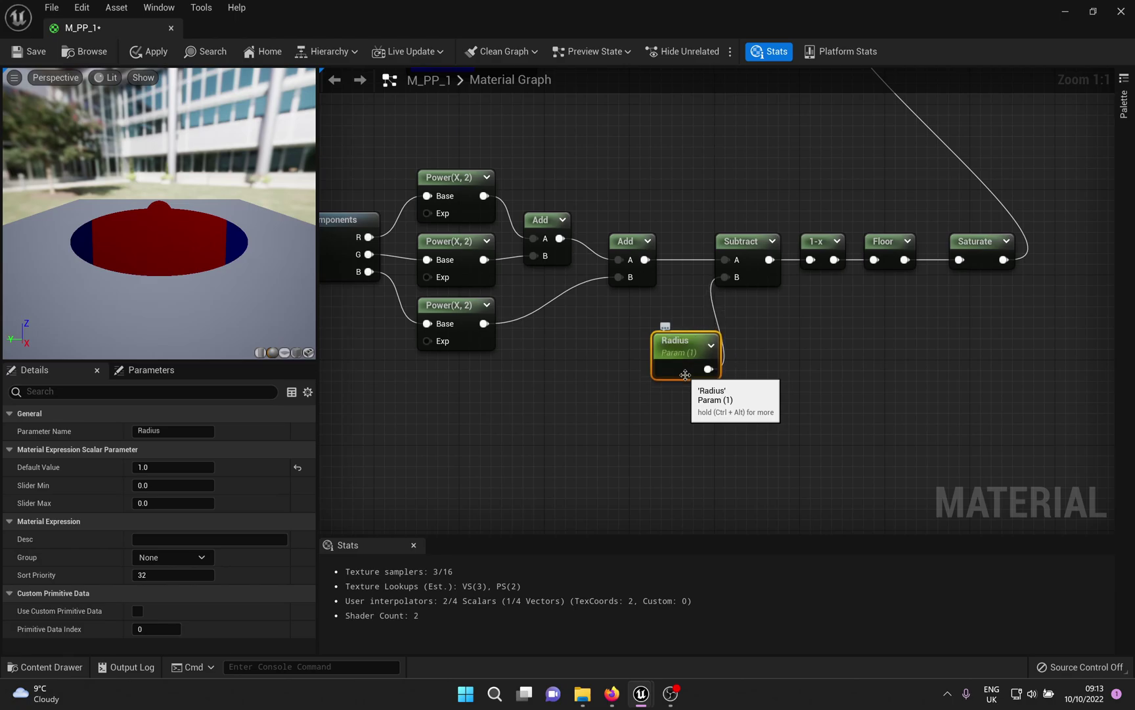
{"action": "left_click", "coordinate": [29, 51]}
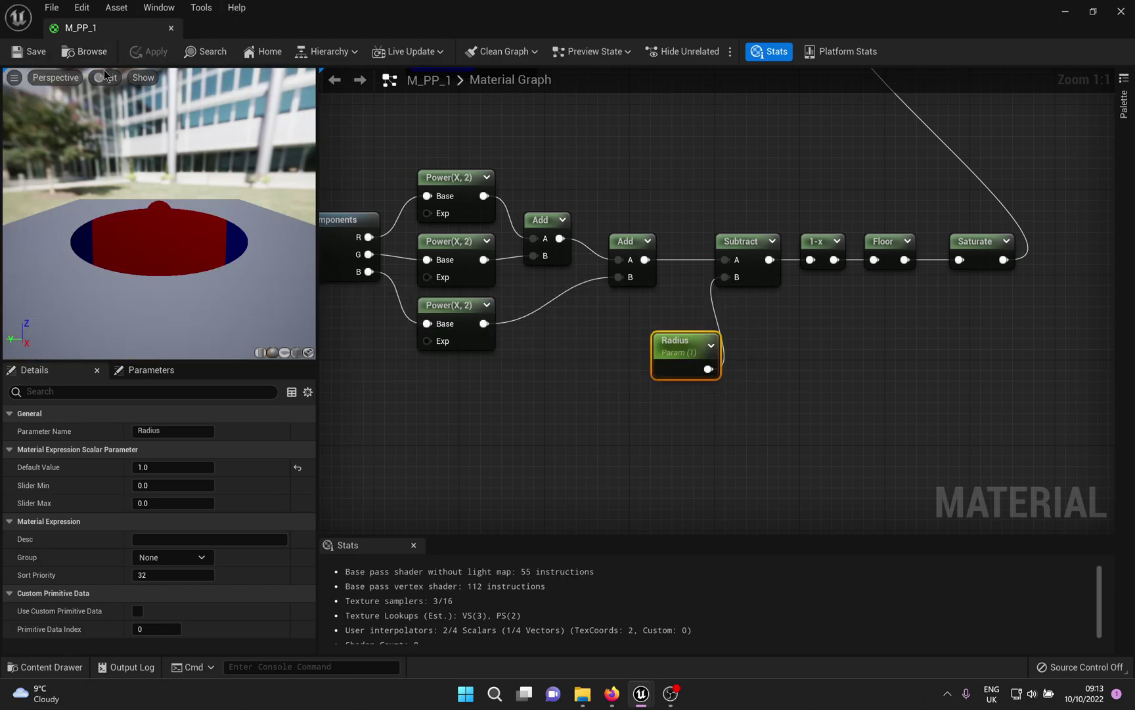
{"action": "left_click", "coordinate": [171, 27]}
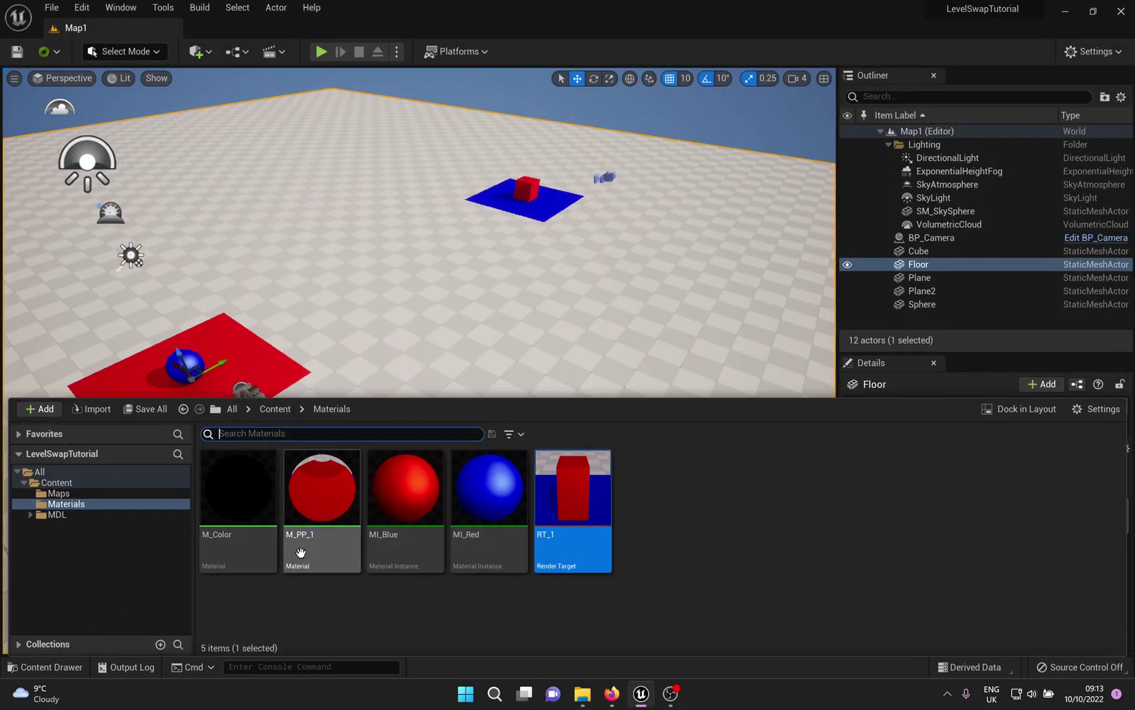
- Create a material instance of M_PP_1 in the Materials folder and name it MI_PP_1
{"action": "right_click", "coordinate": [327, 498]}
{"action": "left_click", "coordinate": [411, 158]}
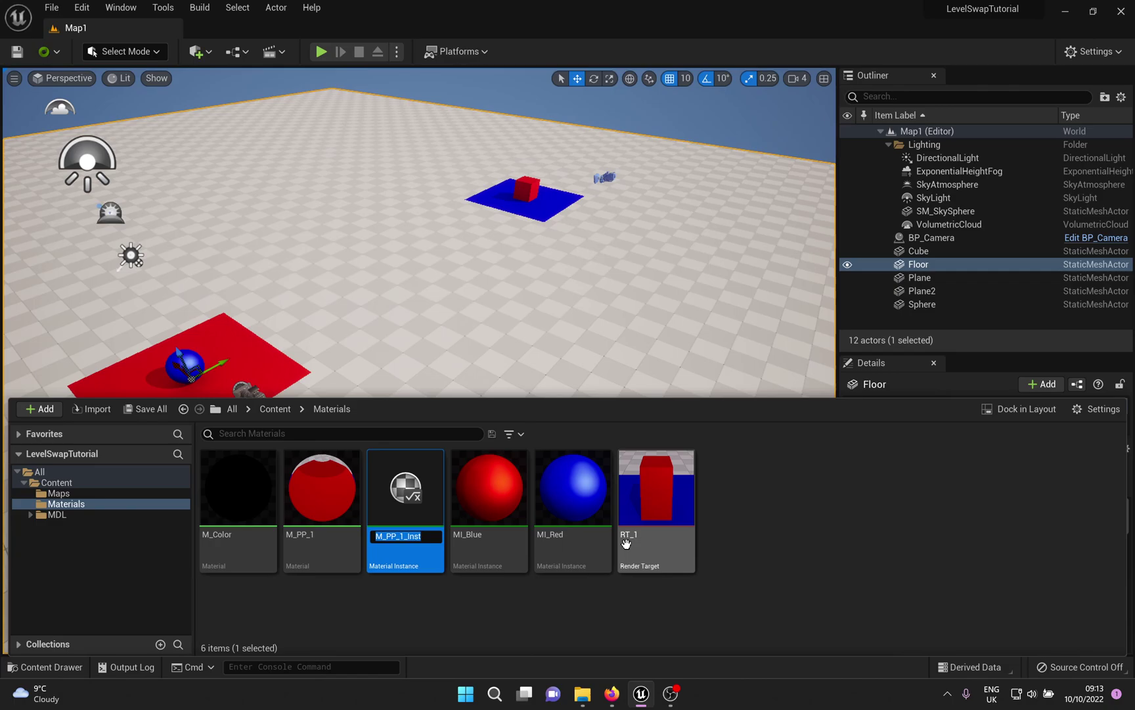
{"action": "type", "text": "MI_PP_1"}
{"action": "key", "text": "Return"}
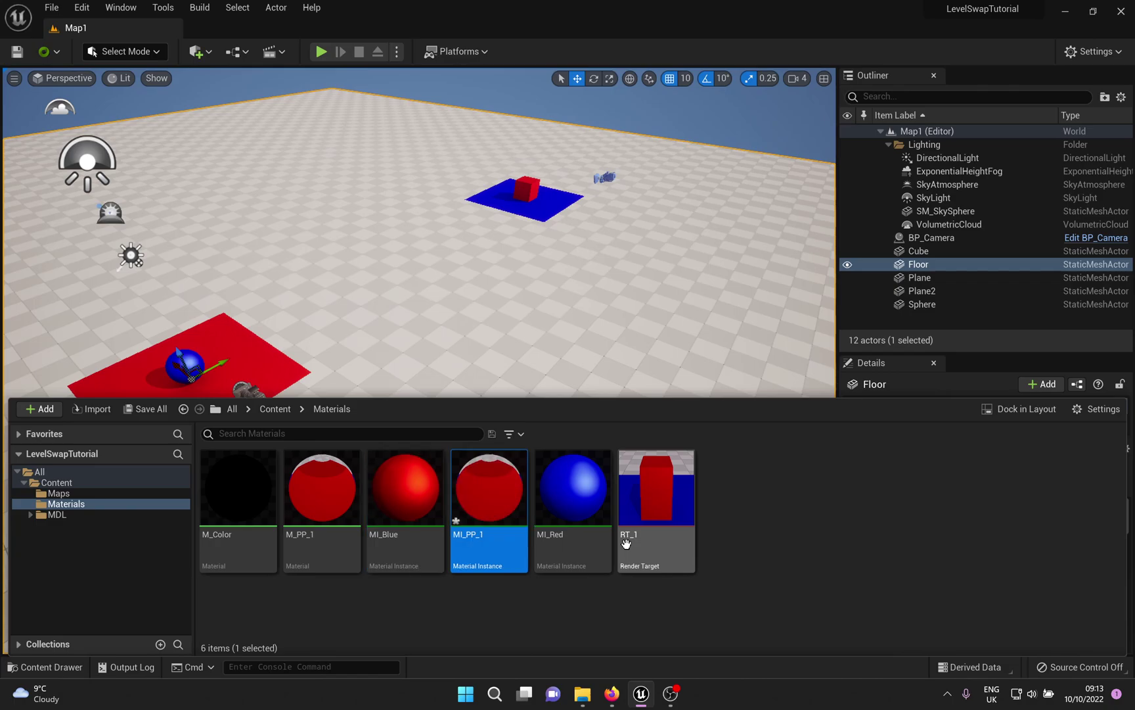
- Enable the Radius override in MI_PP_1 at its default of 1.0, save the instance and move its window aside
{"action": "double_click", "coordinate": [478, 496]}
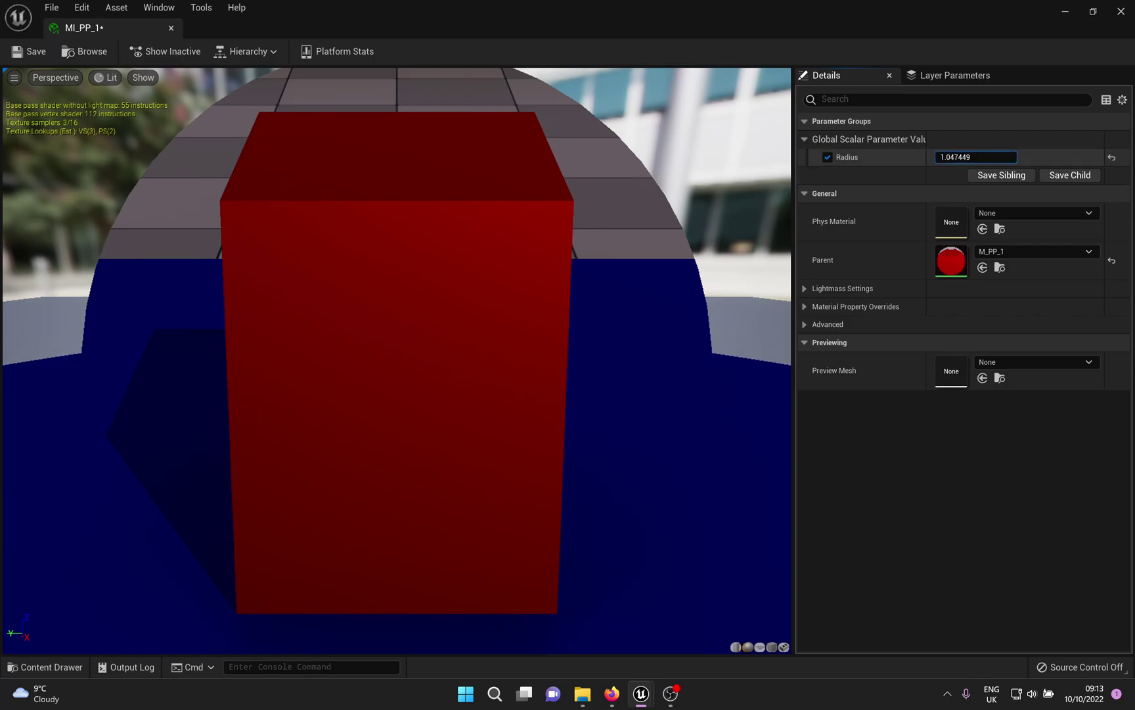
{"action": "mouse_move", "coordinate": [976, 157]}
{"action": "left_mouse_down"}
{"action": "mouse_move", "coordinate": [946, 157]}
{"action": "mouse_move", "coordinate": [974, 157]}
{"action": "mouse_move", "coordinate": [953, 157]}
{"action": "mouse_move", "coordinate": [964, 158]}
{"action": "left_mouse_up"}
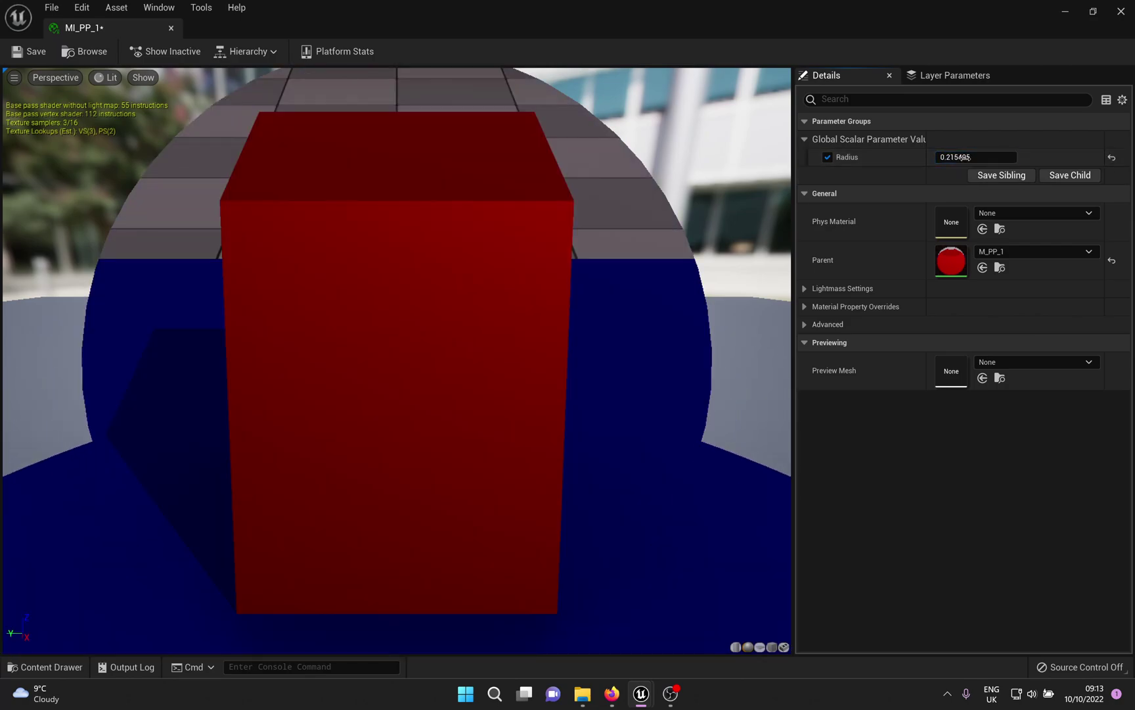
{"action": "left_click", "coordinate": [1111, 158]}
{"action": "left_click", "coordinate": [29, 53]}
{"action": "left_click_drag", "start_coordinate": [439, 3], "coordinate": [628, 153]}
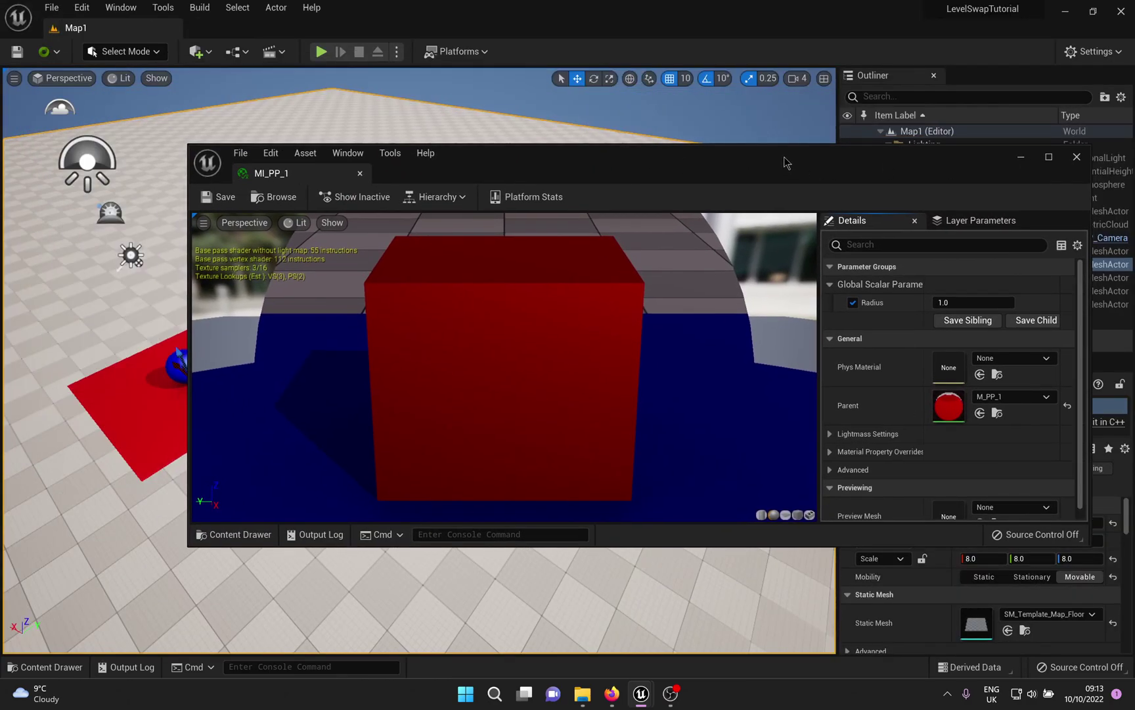
{"action": "left_click_drag", "start_coordinate": [787, 162], "coordinate": [0, 168]}
- Place a PostProcessVolume at location 0, 0, 0 and scale it to 4.0 on all three axes
{"action": "right_click_drag", "start_coordinate": [388, 327], "coordinate": [496, 336]}
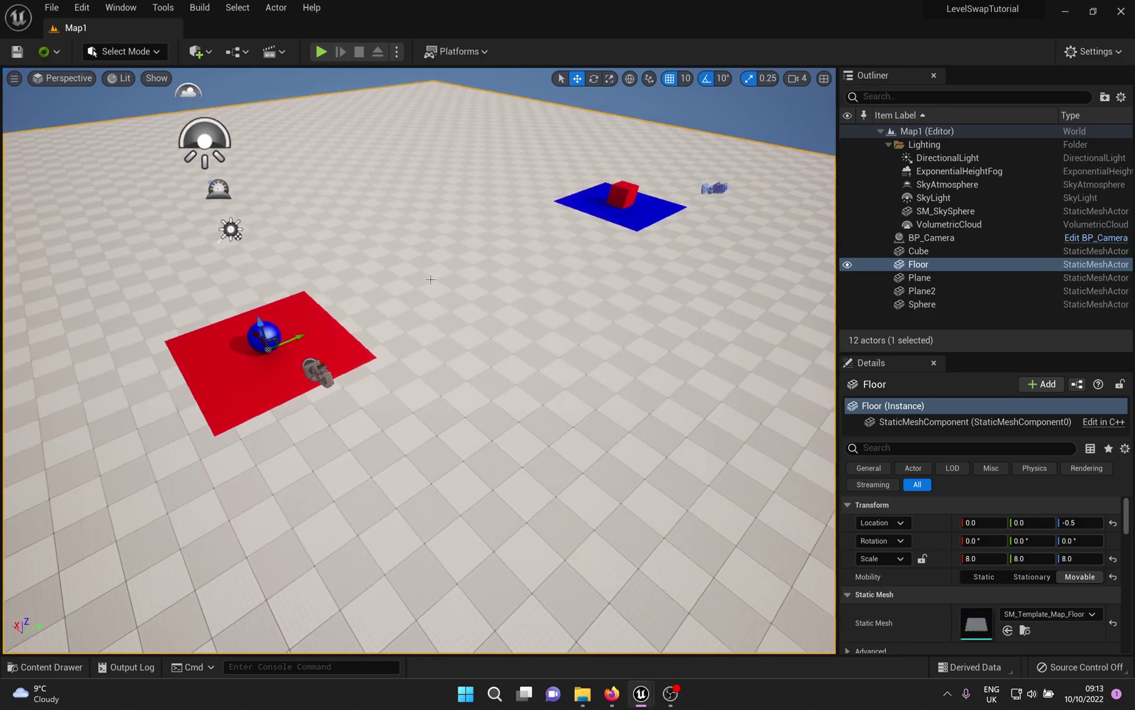
{"action": "left_click", "coordinate": [196, 51]}
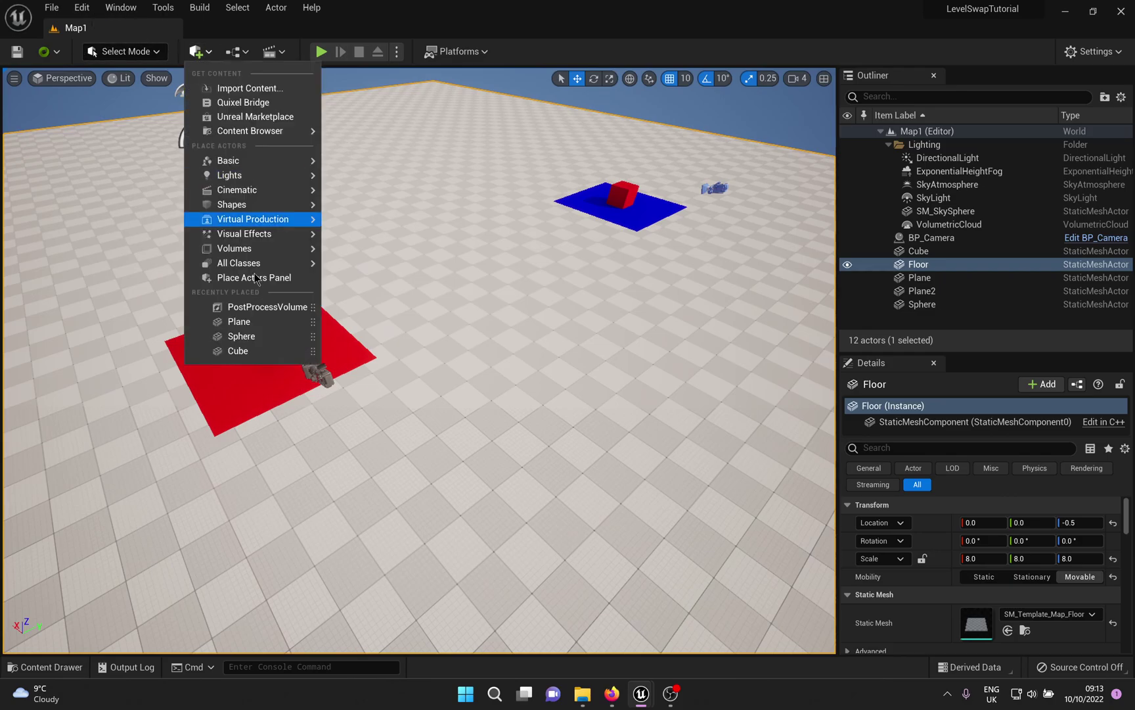
{"action": "mouse_move", "coordinate": [251, 237]}
{"action": "left_click_drag", "start_coordinate": [401, 238], "coordinate": [445, 357]}
{"action": "left_click", "coordinate": [1113, 507]}
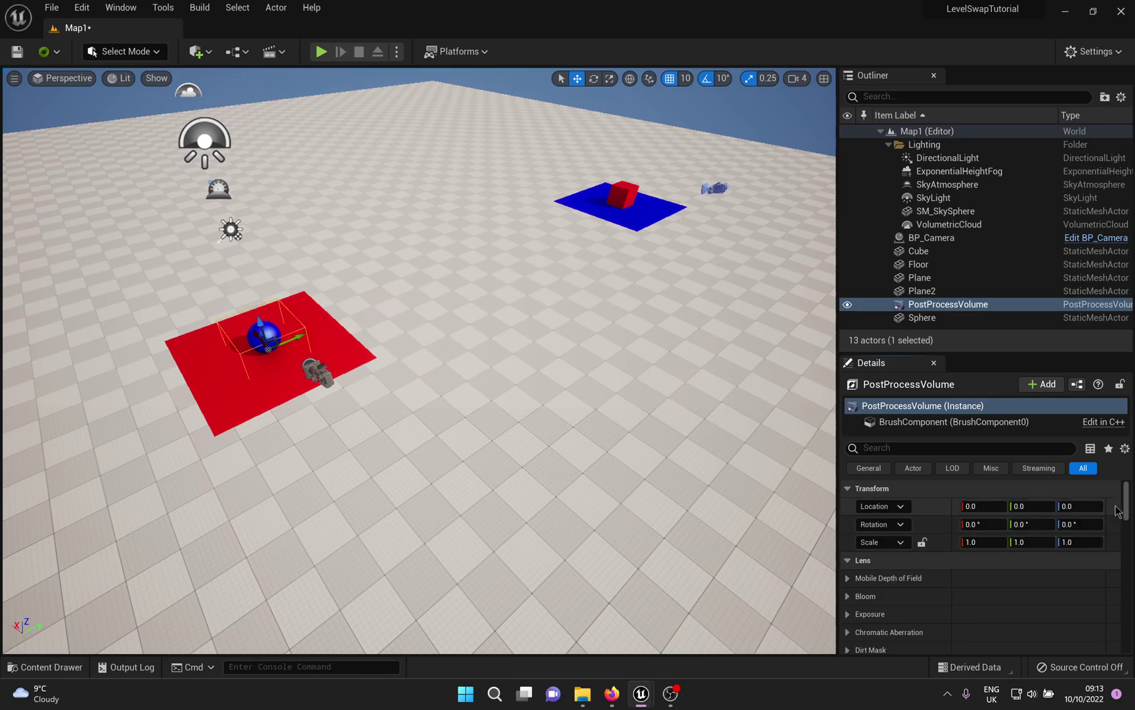
{"action": "right_click_drag", "start_coordinate": [422, 472], "coordinate": [685, 553]}
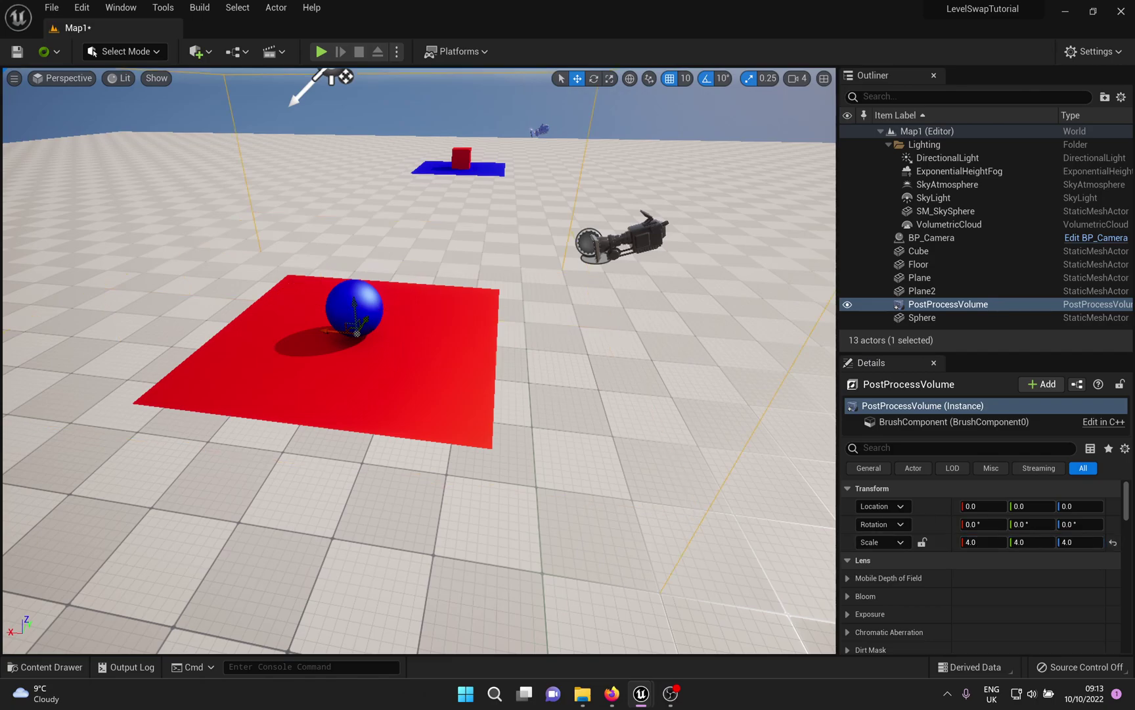
{"action": "right_click_drag", "start_coordinate": [419, 360], "coordinate": [243, 381]}
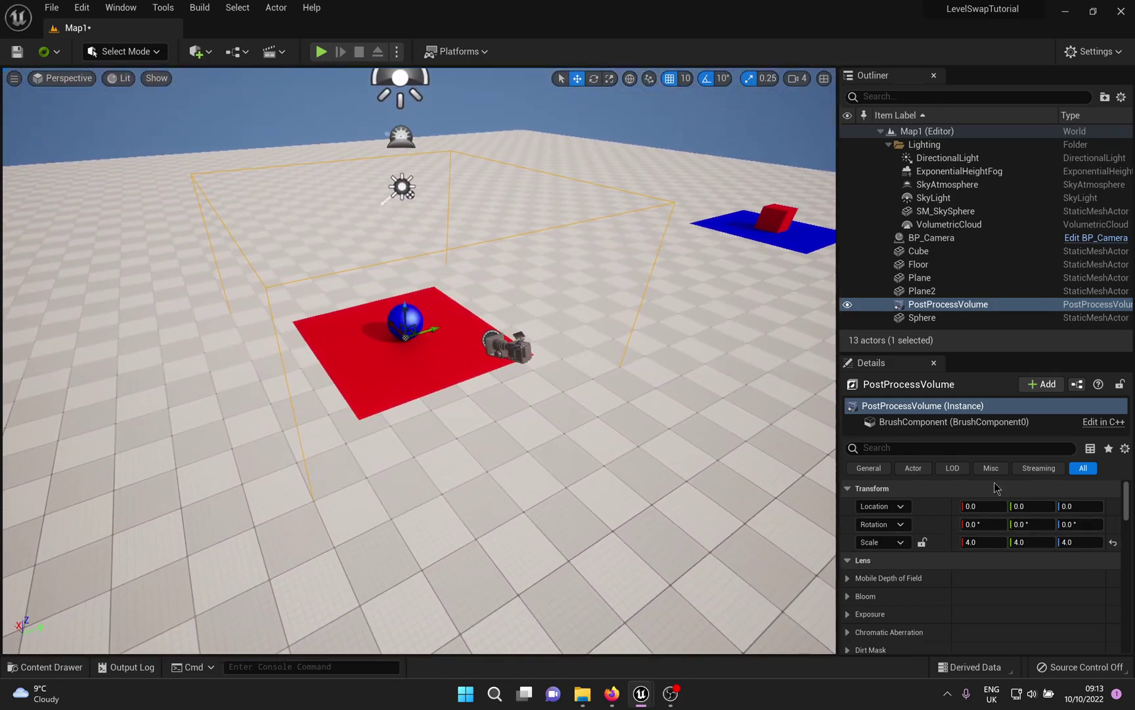
- Add an asset reference element to the volume's Post Process Materials array and assign MI_PP_1 to it
{"action": "scroll", "coordinate": [997, 493], "scroll_direction": "down", "scroll_amount": 15}
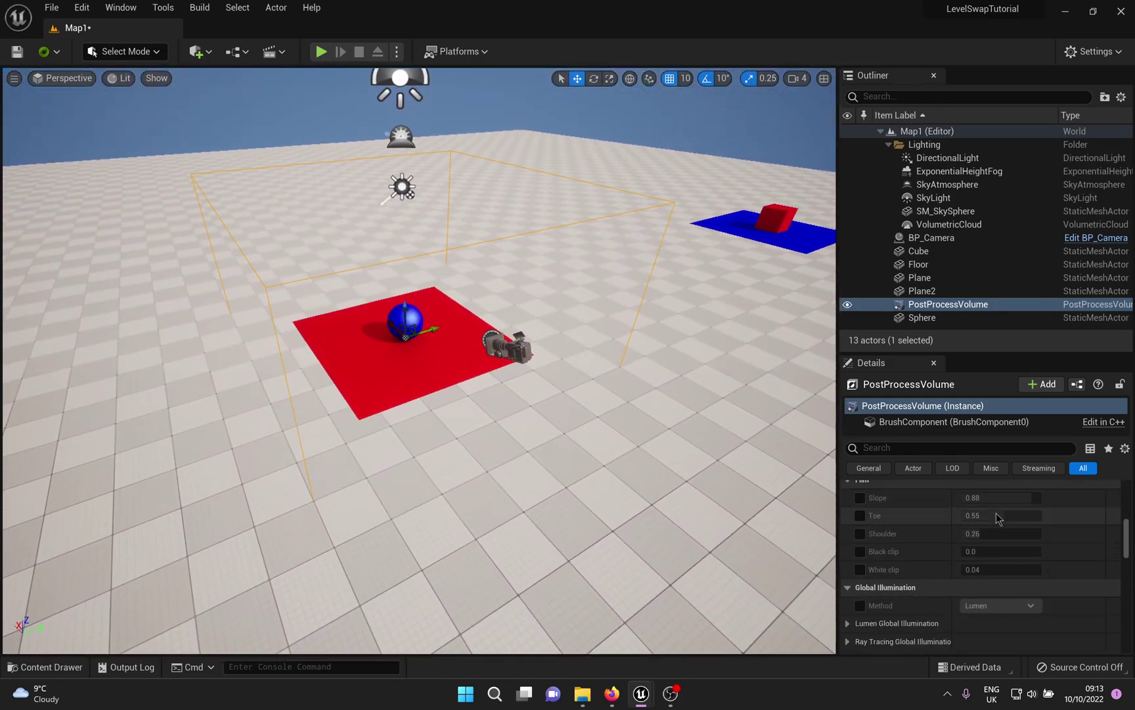
{"action": "scroll", "coordinate": [997, 517], "scroll_direction": "down", "scroll_amount": 10}
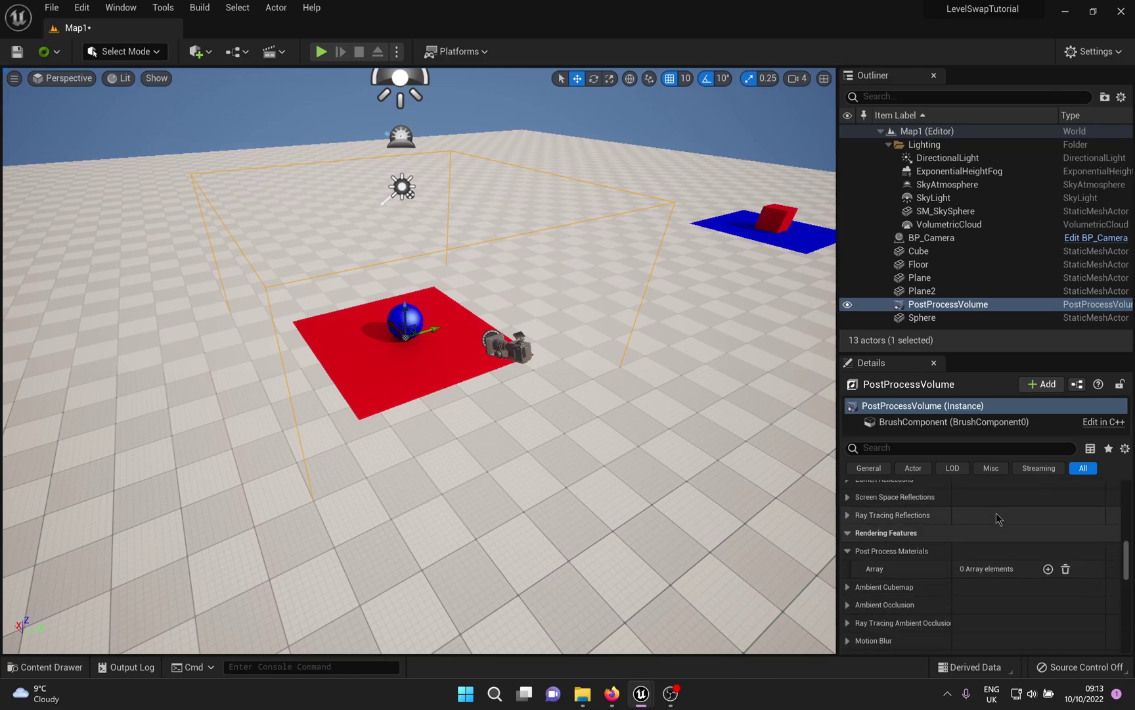
{"action": "scroll", "coordinate": [999, 546], "scroll_direction": "down", "scroll_amount": 1}
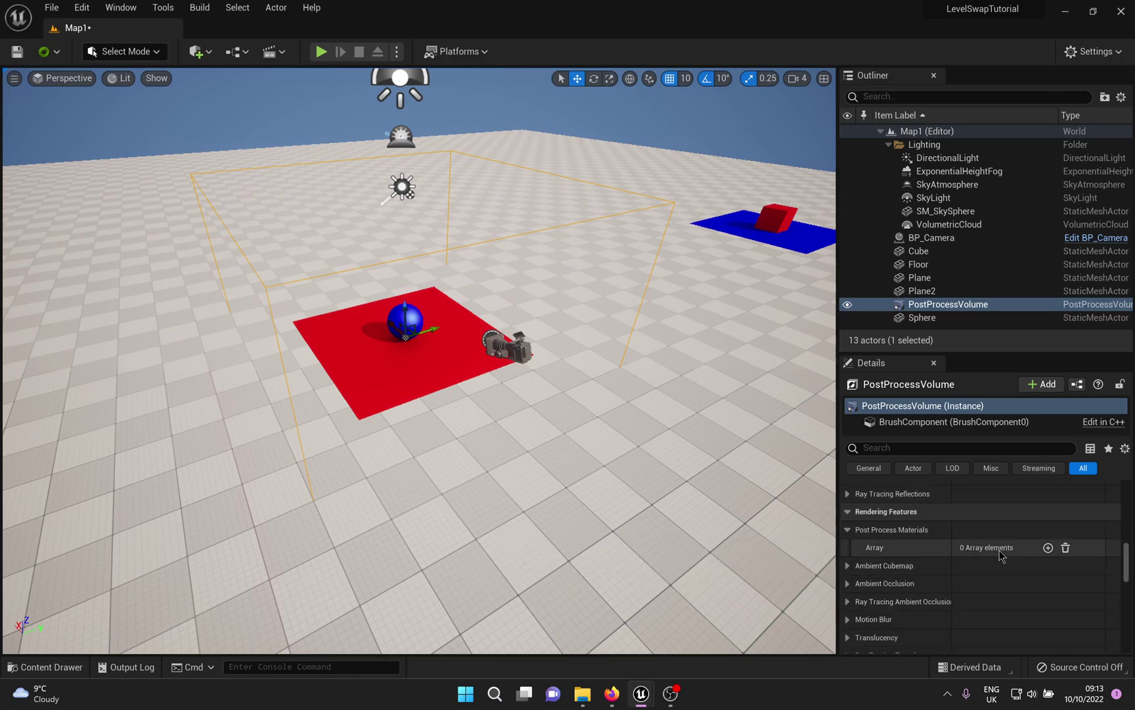
{"action": "left_click", "coordinate": [1048, 547]}
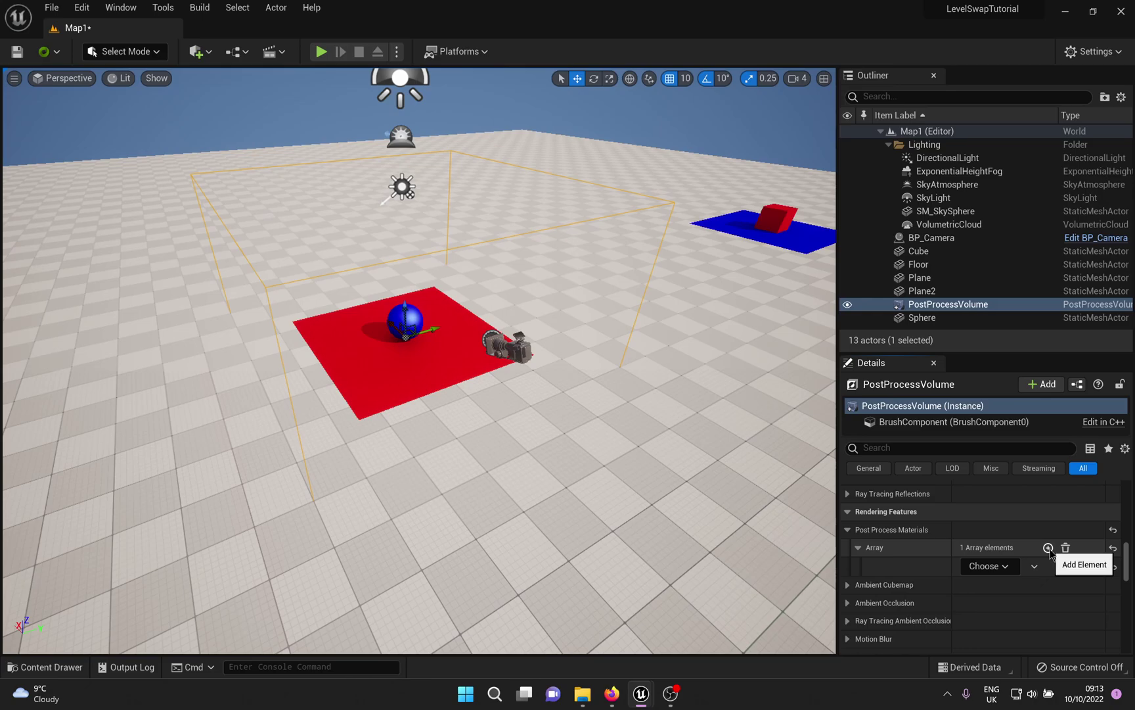
{"action": "left_click", "coordinate": [987, 565]}
{"action": "left_click", "coordinate": [986, 588]}
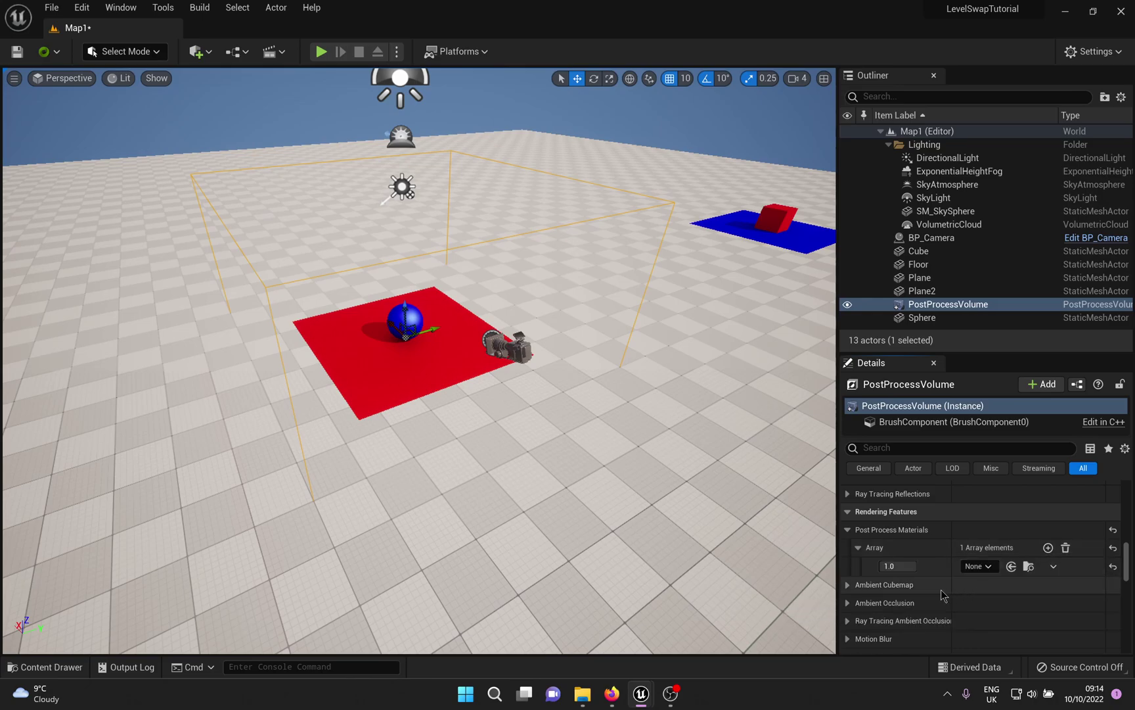
{"action": "left_click", "coordinate": [986, 568]}
{"action": "type", "text": "MI_PP"}
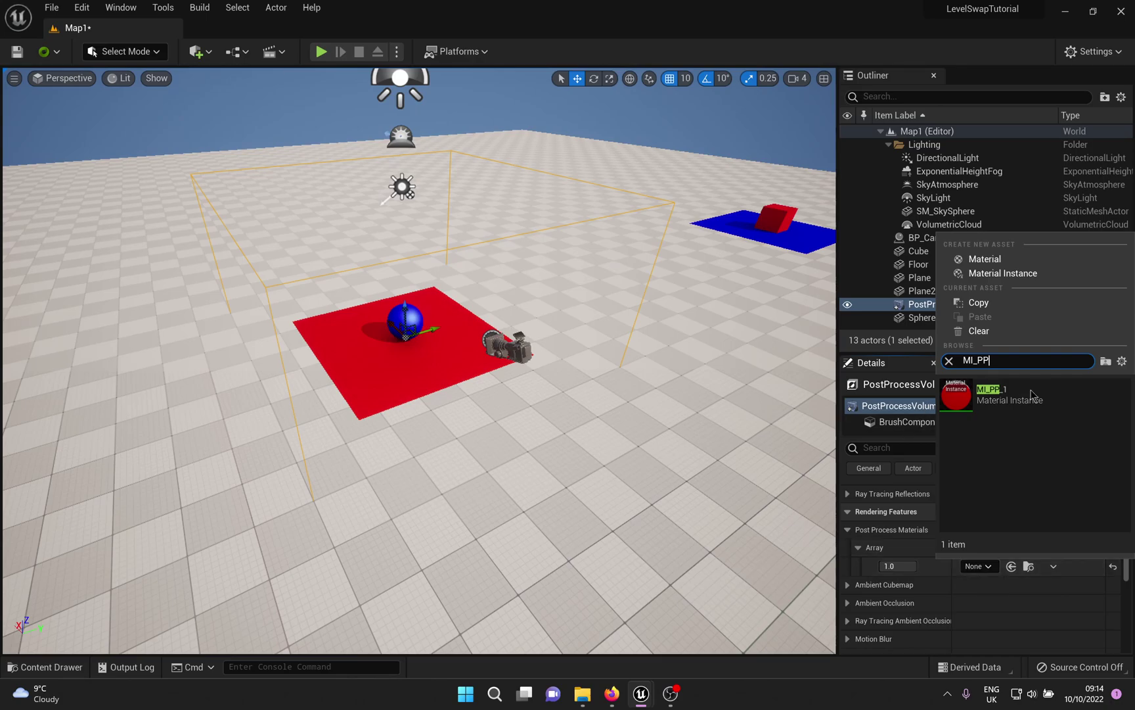
{"action": "left_click", "coordinate": [1029, 396]}
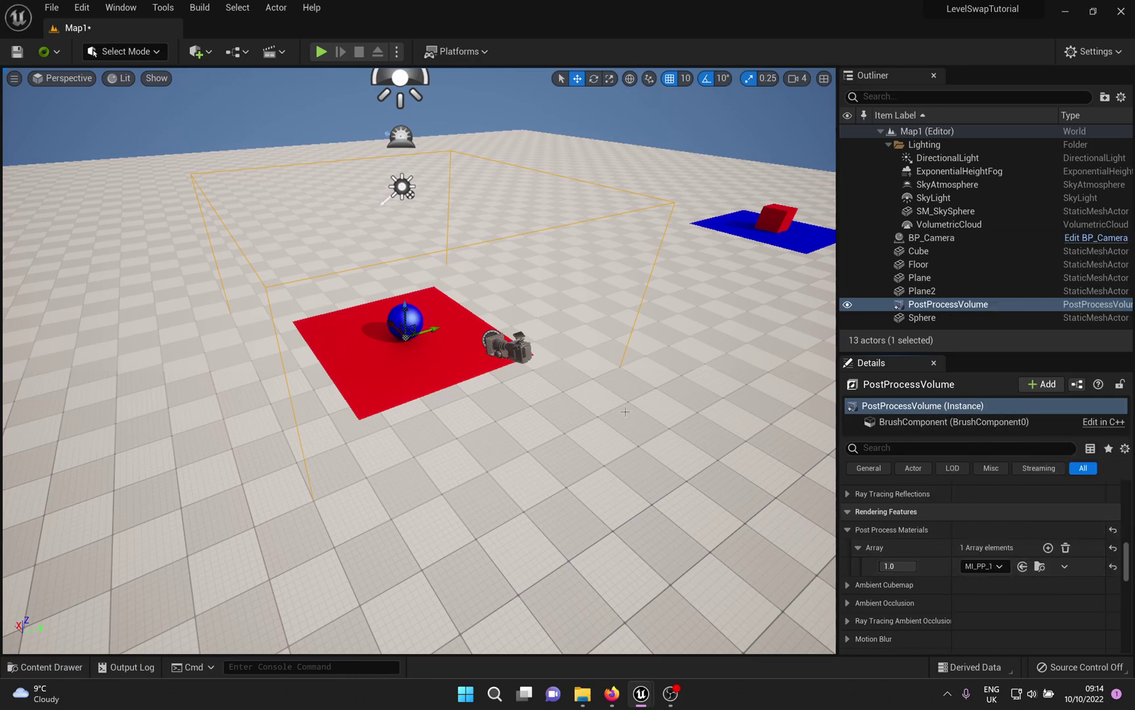
{"action": "key", "text": "w"}
{"action": "right_click_drag", "start_coordinate": [510, 361], "coordinate": [447, 325]}
{"action": "key", "text": "s"}
{"action": "mouse_move", "coordinate": [434, 416]}
{"action": "right_mouse_down"}
{"action": "mouse_move", "coordinate": [459, 415]}
{"action": "mouse_move", "coordinate": [434, 415]}
{"action": "right_mouse_up"}
{"action": "key", "text": "d"}
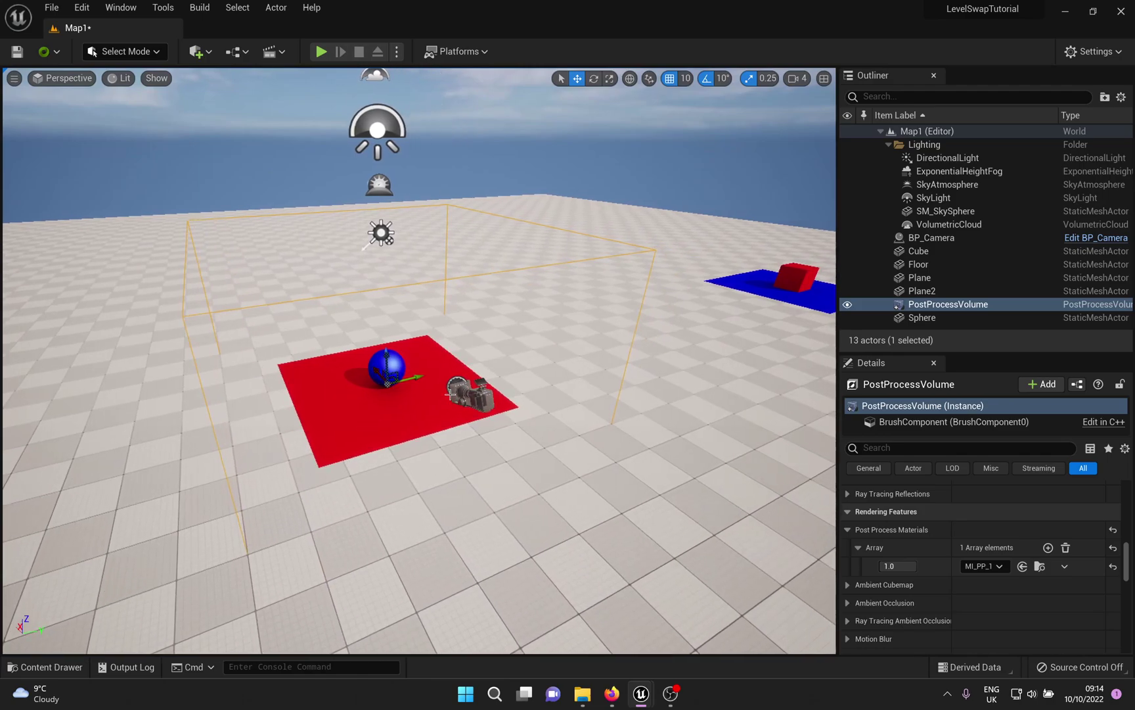
- Save all unsaved content, including the Map1 level
{"action": "key", "text": "ctrl+space"}
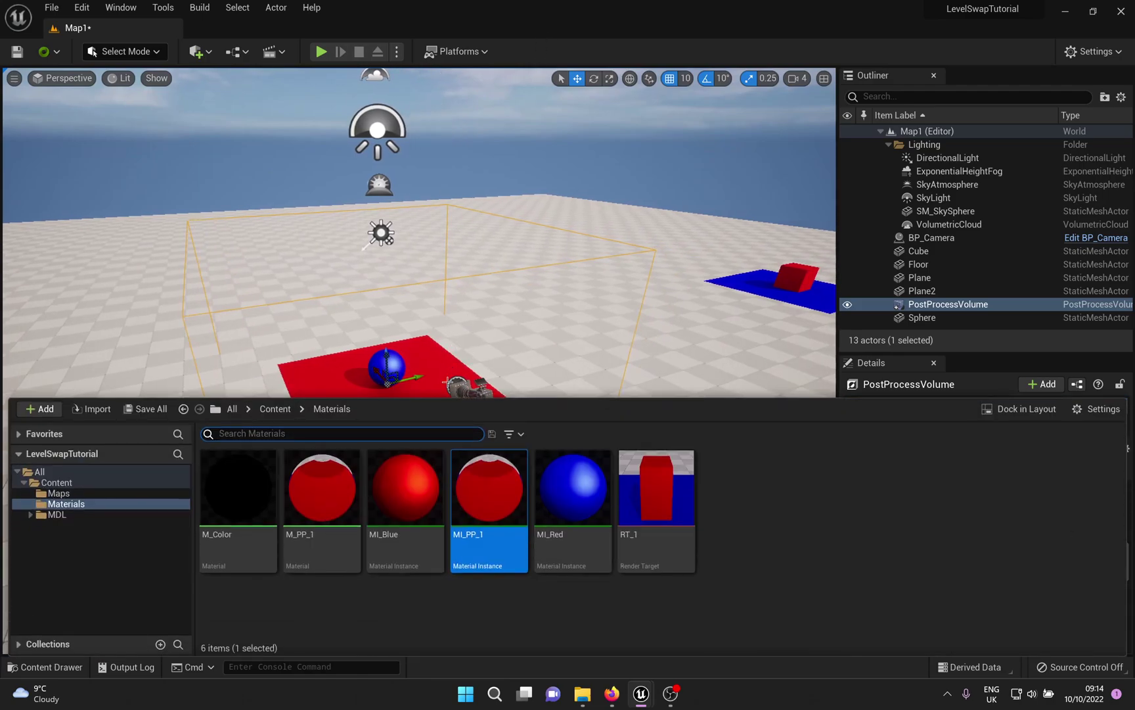
{"action": "left_click", "coordinate": [149, 409]}
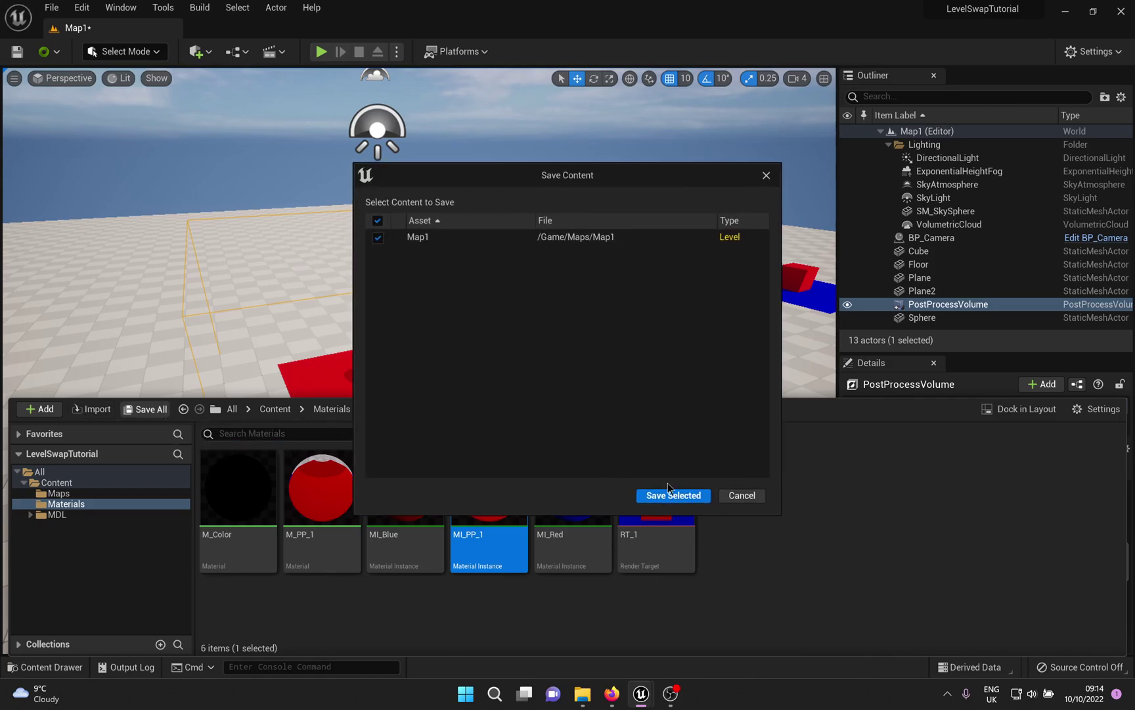
{"action": "left_click", "coordinate": [663, 480]}
- Create a Level Sequence named LS_Test in the Maps folder and open it in Sequencer
{"action": "key", "text": "ctrl+space"}
{"action": "left_click", "coordinate": [266, 410]}
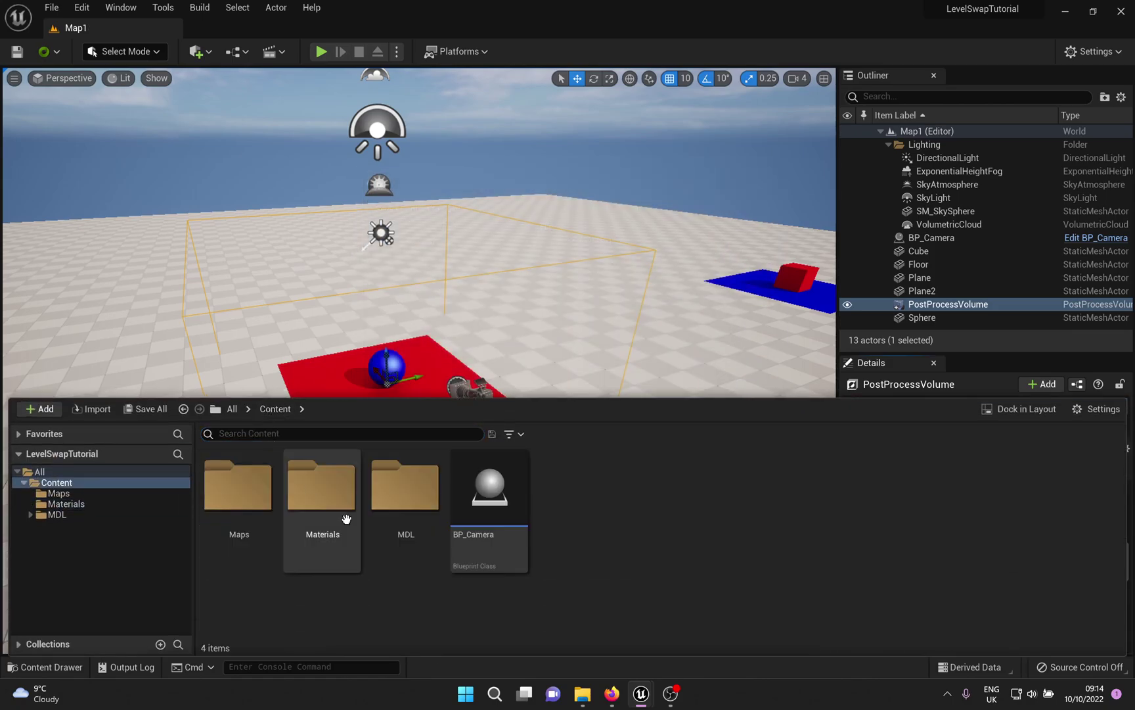
{"action": "double_click", "coordinate": [235, 503]}
{"action": "right_click", "coordinate": [479, 530]}
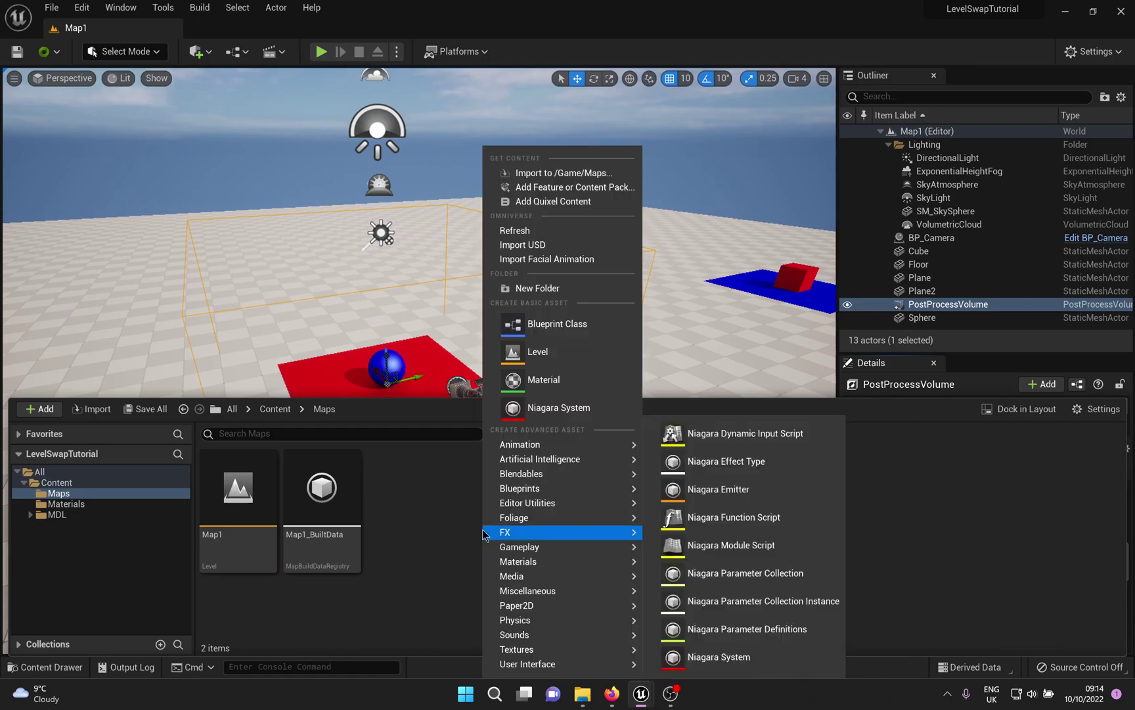
{"action": "mouse_move", "coordinate": [559, 444]}
{"action": "left_click", "coordinate": [729, 603]}
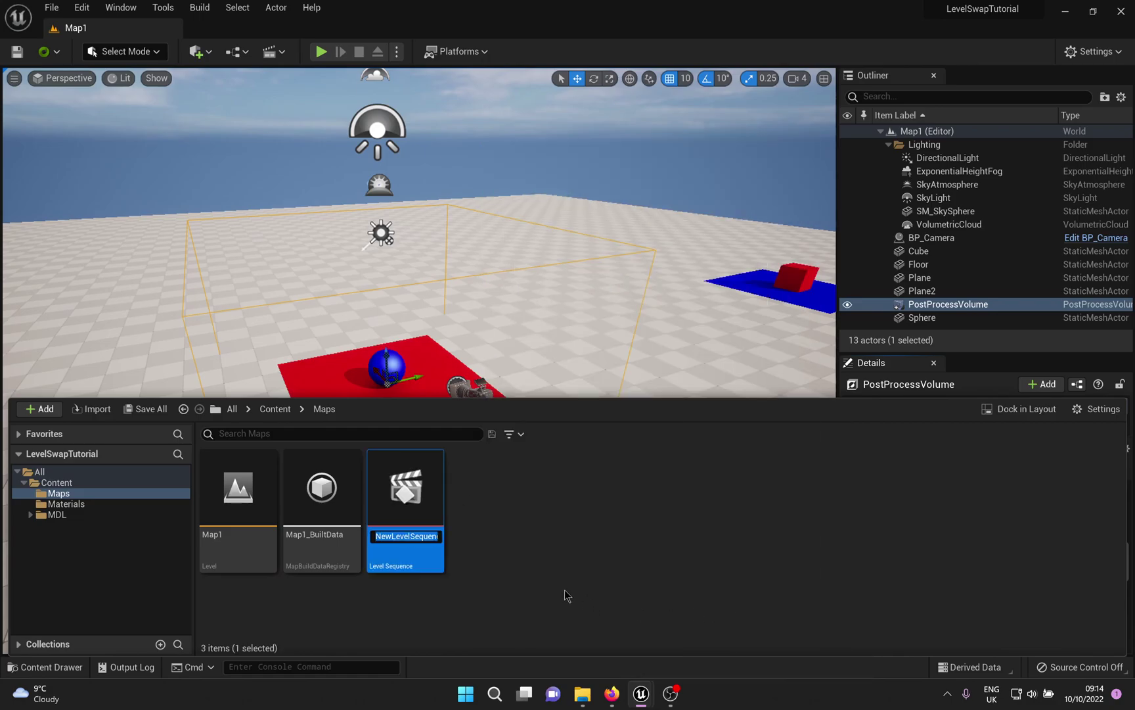
{"action": "type", "text": "LS_Test"}
{"action": "key", "text": "Return"}
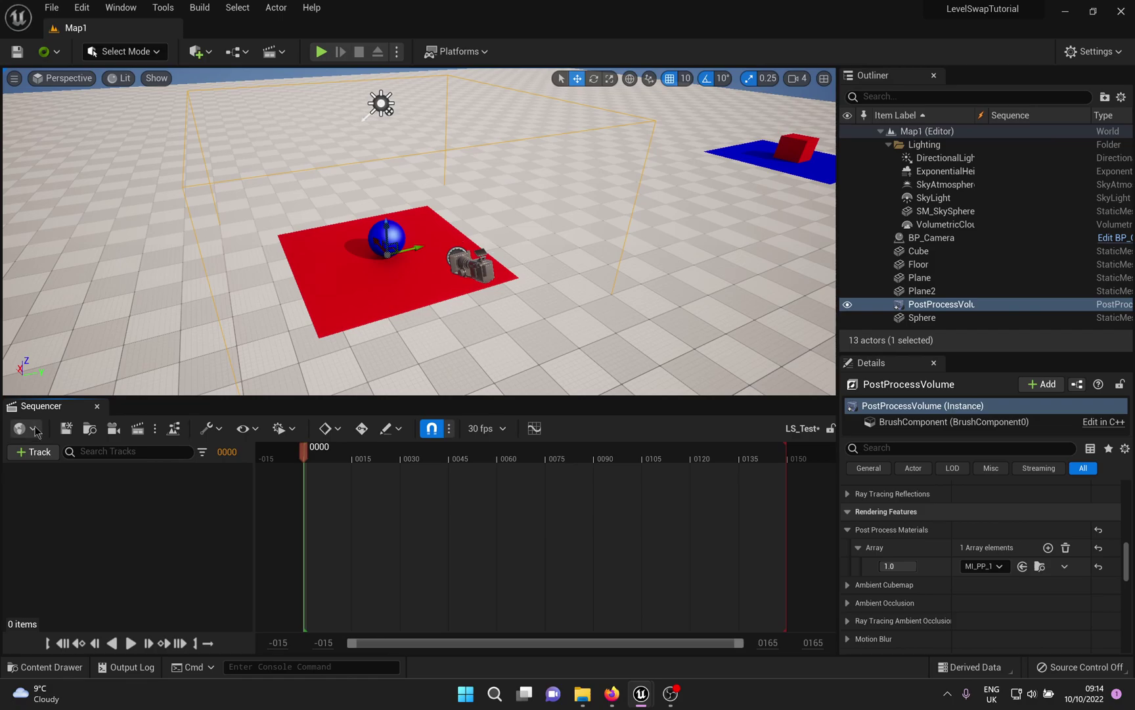
- Add a Camera Cuts track to the LS_Test sequence
{"action": "left_click", "coordinate": [32, 452]}
{"action": "left_click", "coordinate": [62, 301]}
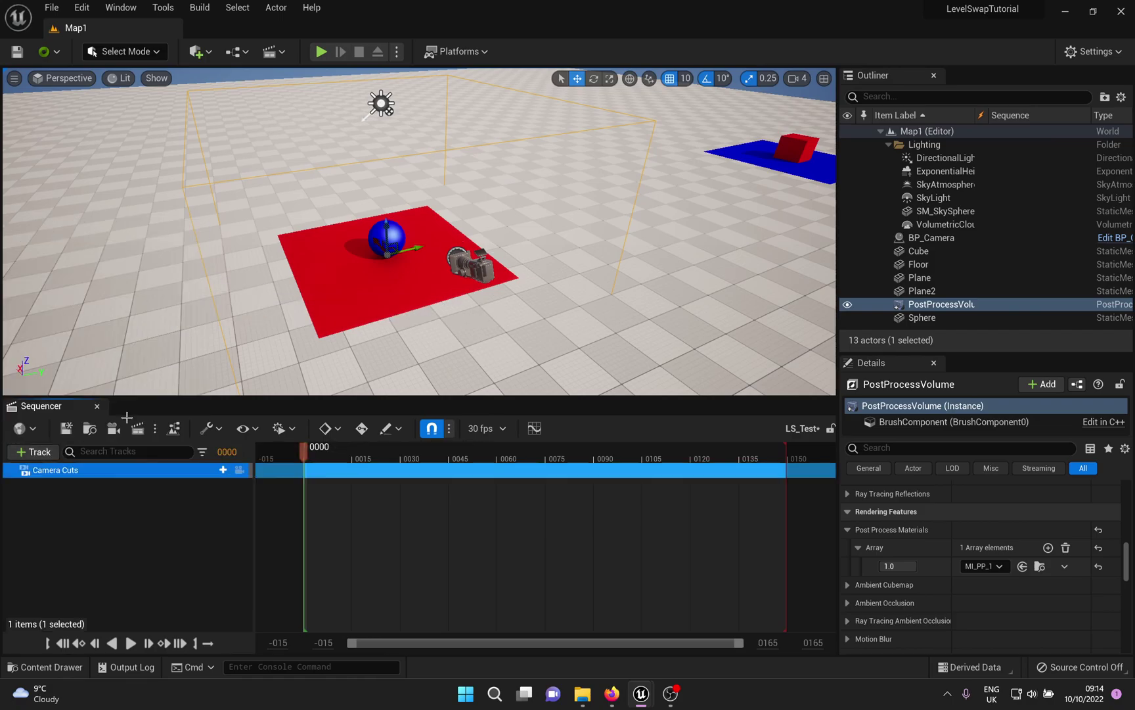
{"action": "left_click", "coordinate": [38, 506]}
{"action": "left_click", "coordinate": [29, 428]}
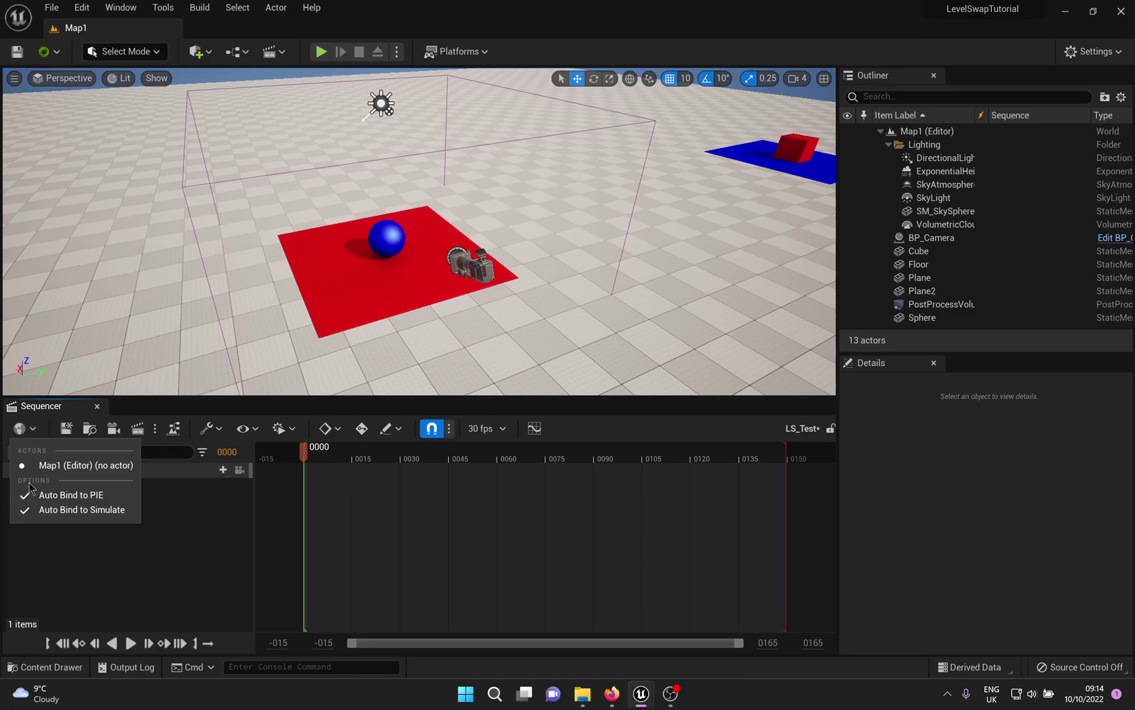
- Add the BP_Camera actor to the sequence and bind it as the camera for the Camera Cuts track
{"action": "left_click", "coordinate": [33, 452]}
{"action": "mouse_move", "coordinate": [99, 231]}
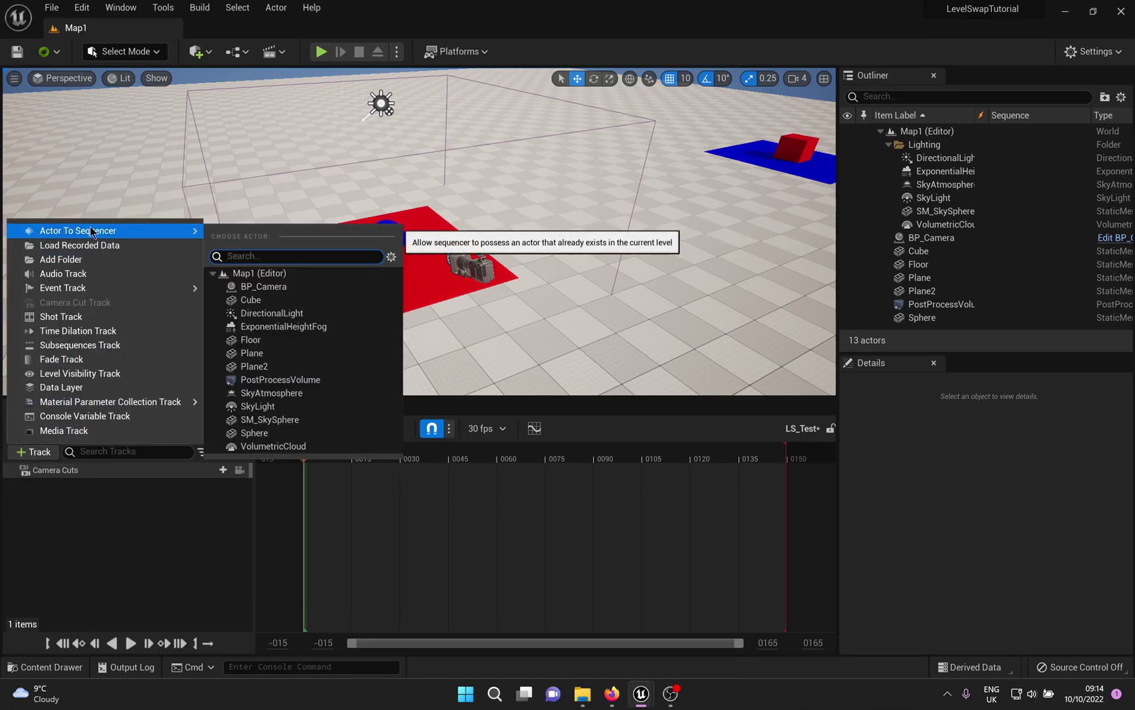
{"action": "left_click", "coordinate": [262, 286]}
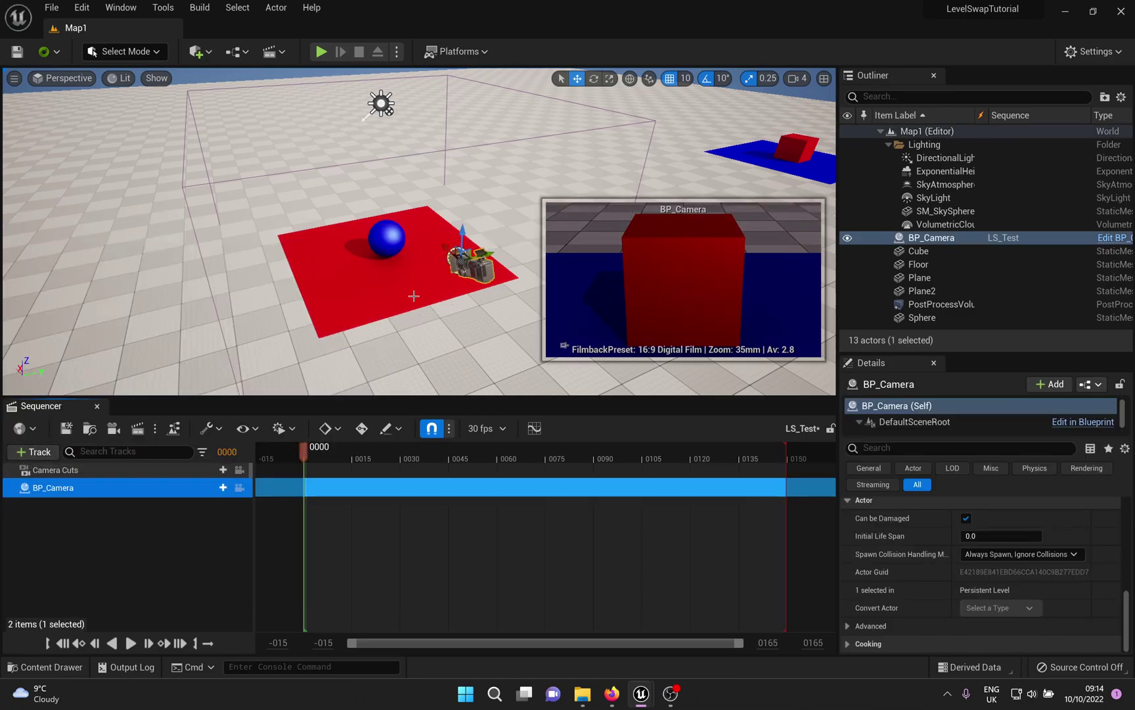
{"action": "left_click", "coordinate": [207, 470]}
{"action": "left_click", "coordinate": [235, 518]}
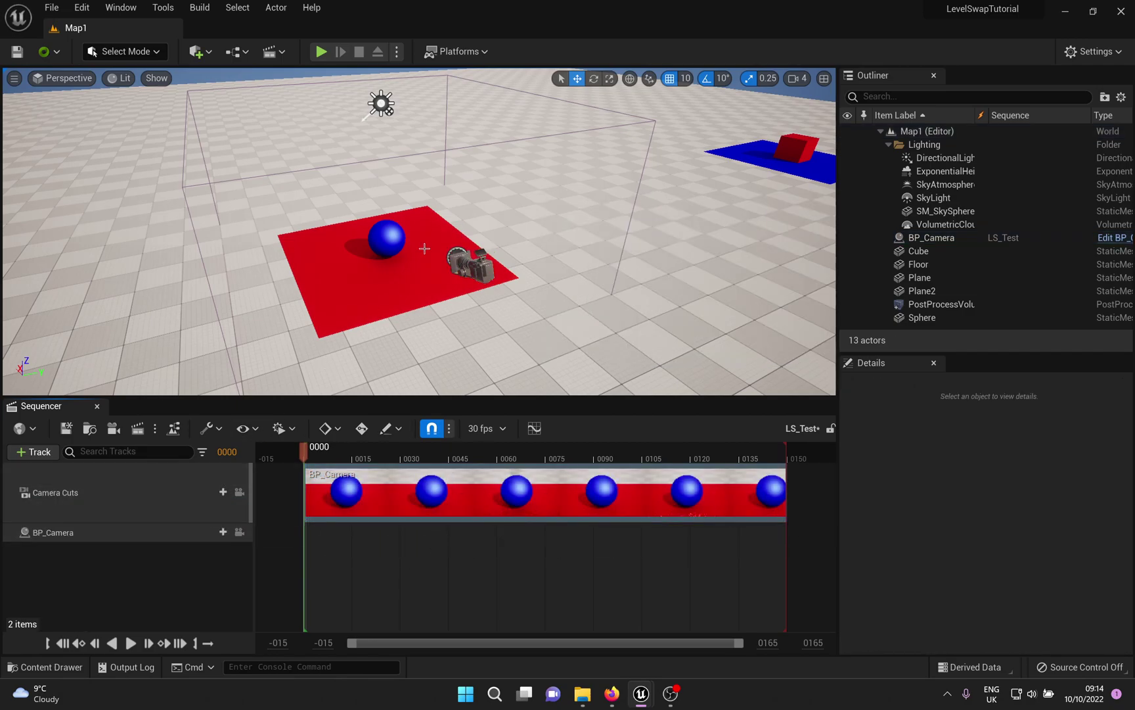
- Add BP_Camera's CineCamera component as a track, and lock the viewport to the camera cuts with the playhead at frame 49
{"action": "left_click", "coordinate": [198, 533]}
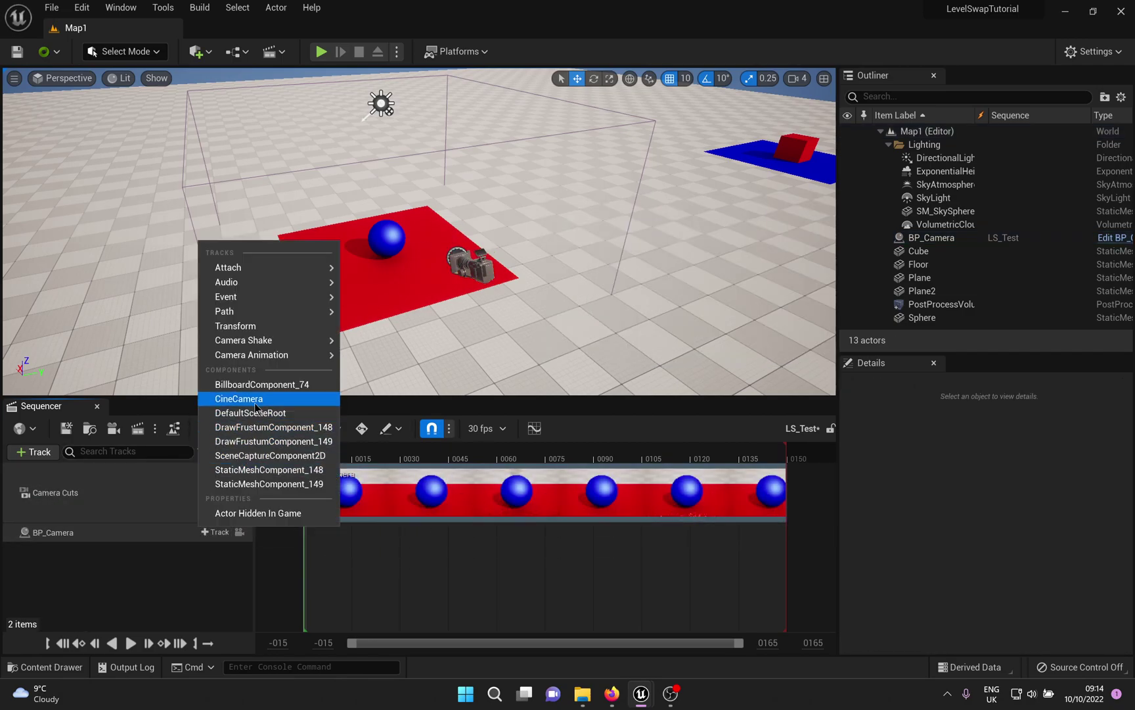
{"action": "left_click", "coordinate": [220, 399]}
{"action": "left_click", "coordinate": [73, 556]}
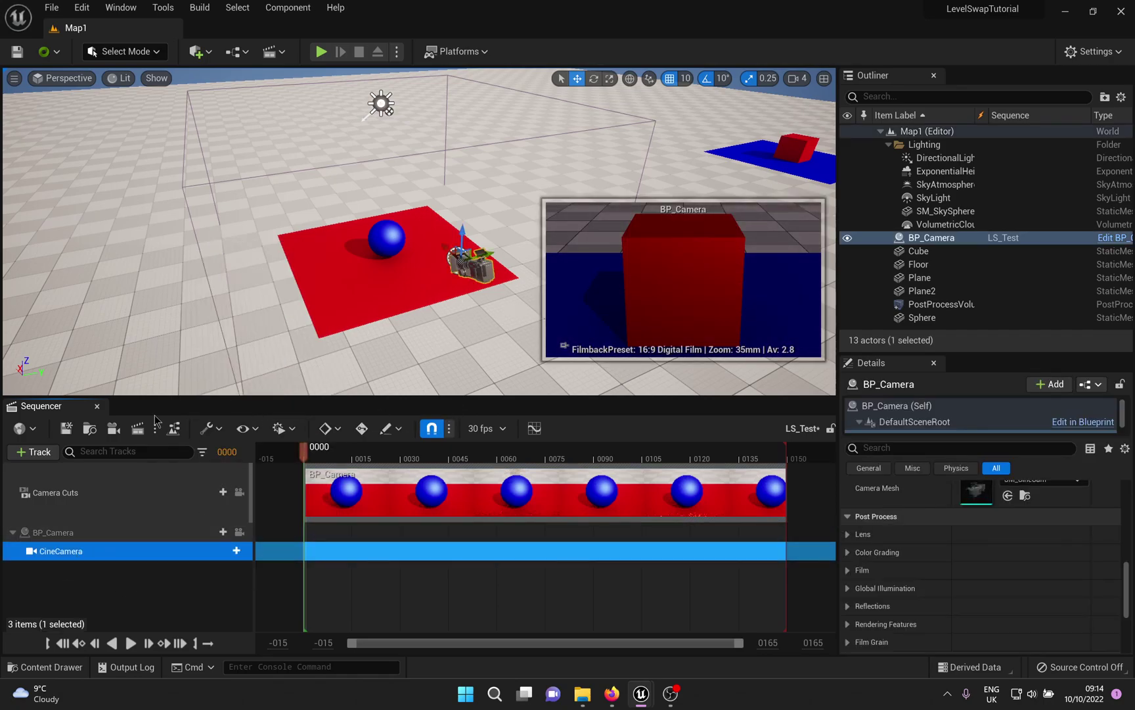
{"action": "left_click", "coordinate": [240, 495]}
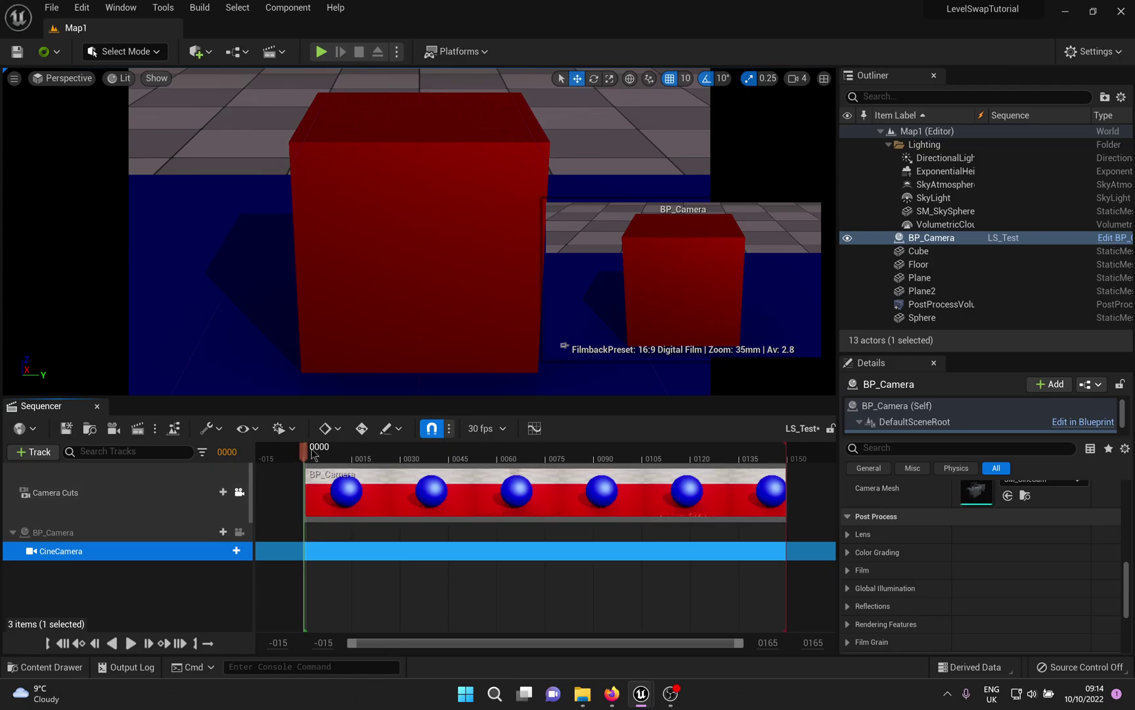
{"action": "left_click_drag", "start_coordinate": [464, 464], "coordinate": [462, 464]}
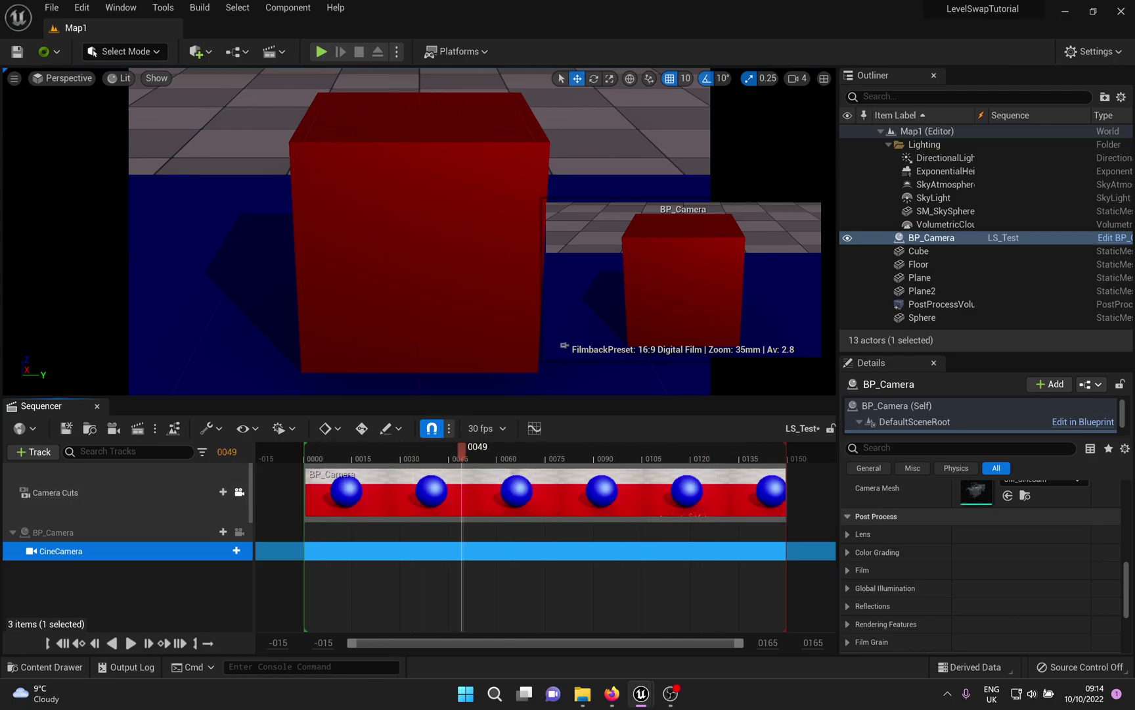
- Lower the Radius of MI_PP_1 to about -0.03 while watching the camera view, then put its editor window away
{"action": "left_click_drag", "start_coordinate": [0, 209], "coordinate": [499, 212]}
{"action": "left_click_drag", "start_coordinate": [187, 196], "coordinate": [685, 341]}
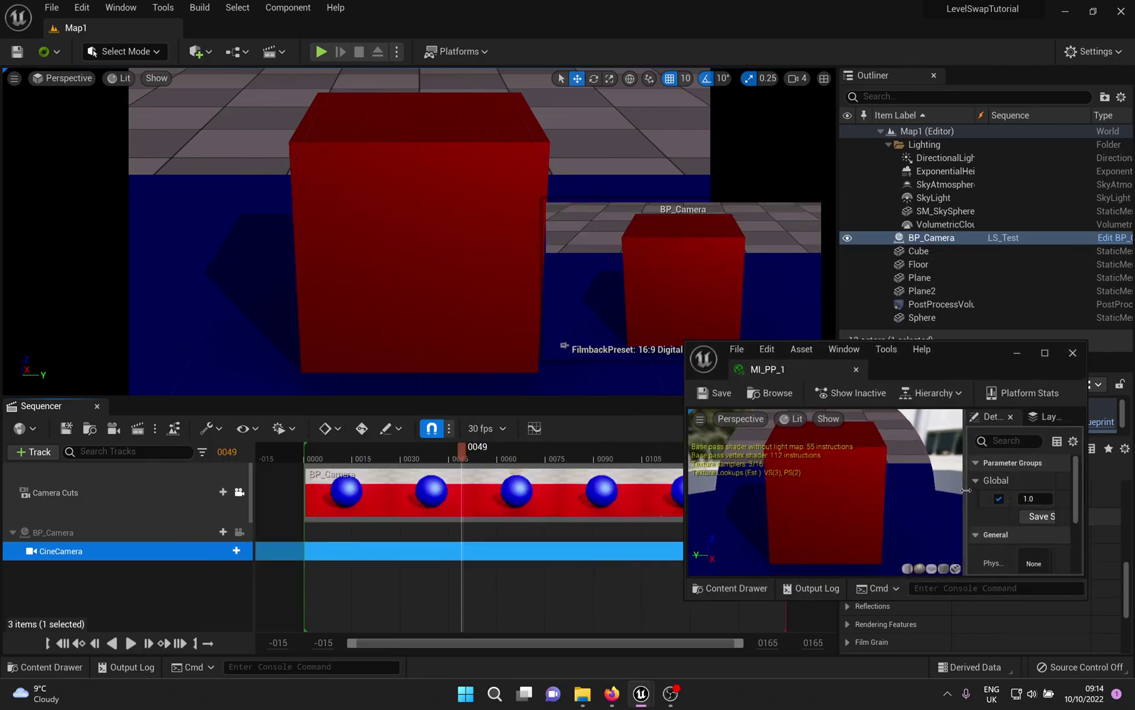
{"action": "left_click_drag", "start_coordinate": [965, 490], "coordinate": [893, 490]}
{"action": "left_click_drag", "start_coordinate": [1018, 499], "coordinate": [977, 498]}
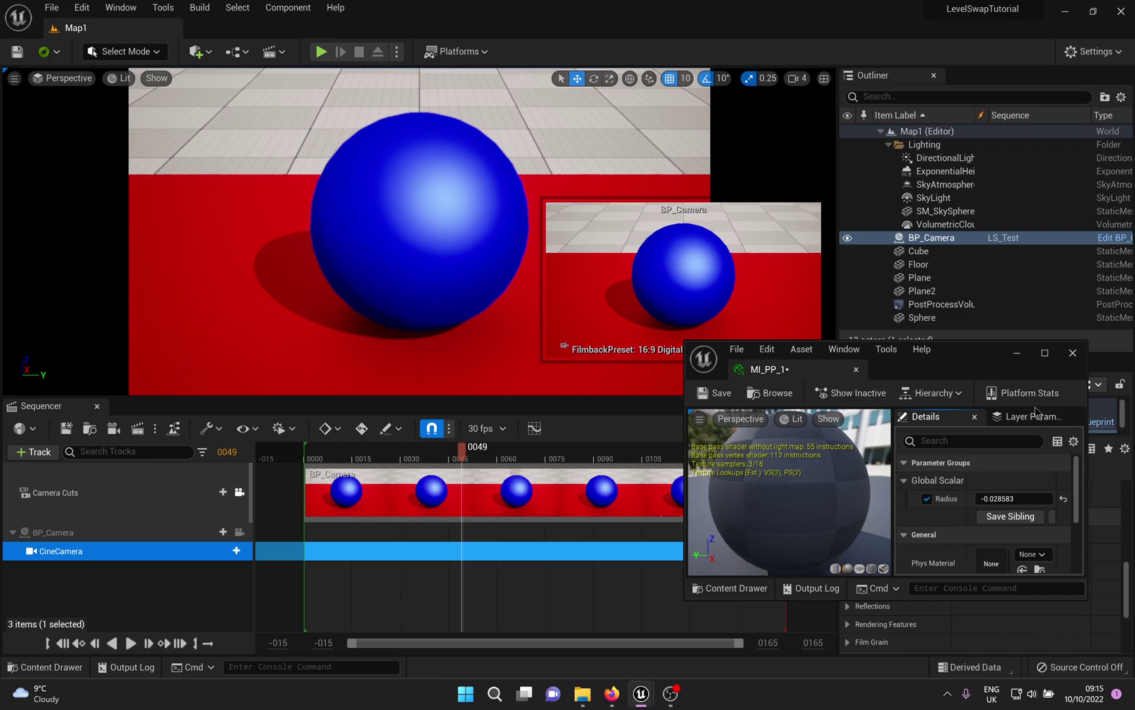
{"action": "left_click", "coordinate": [1017, 358]}
- Open the M_PP_1 material from the Materials folder in a maximized editor window
{"action": "key", "text": "ctrl+space"}
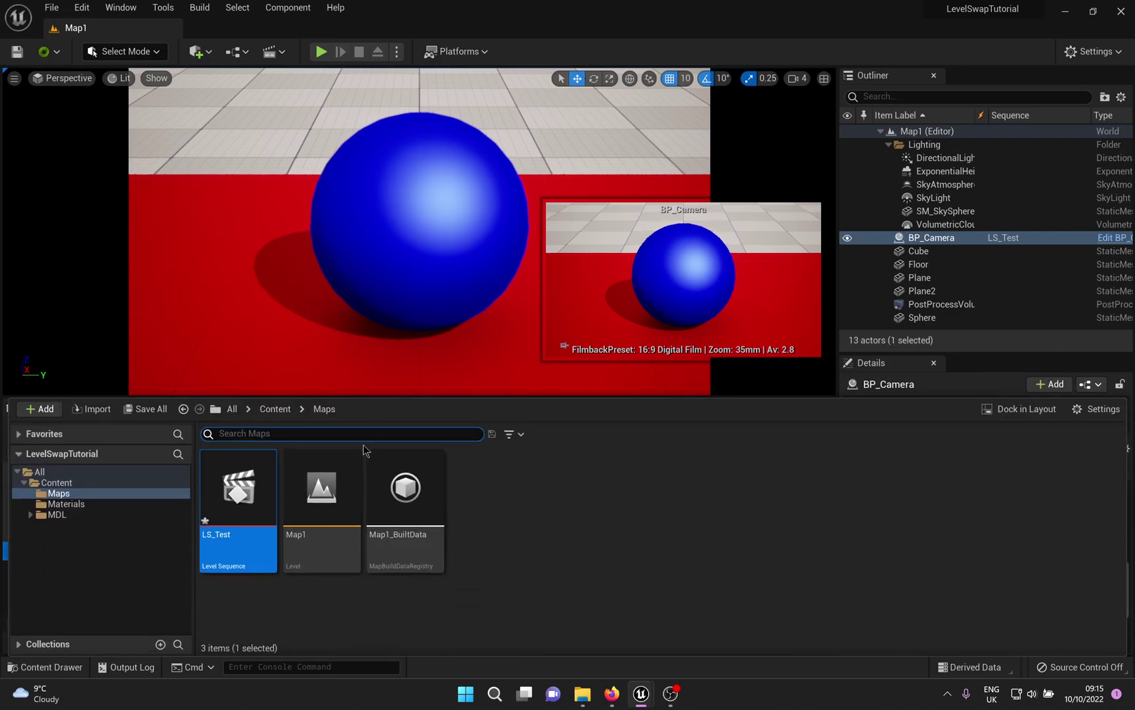
{"action": "left_click", "coordinate": [274, 409]}
{"action": "double_click", "coordinate": [323, 493]}
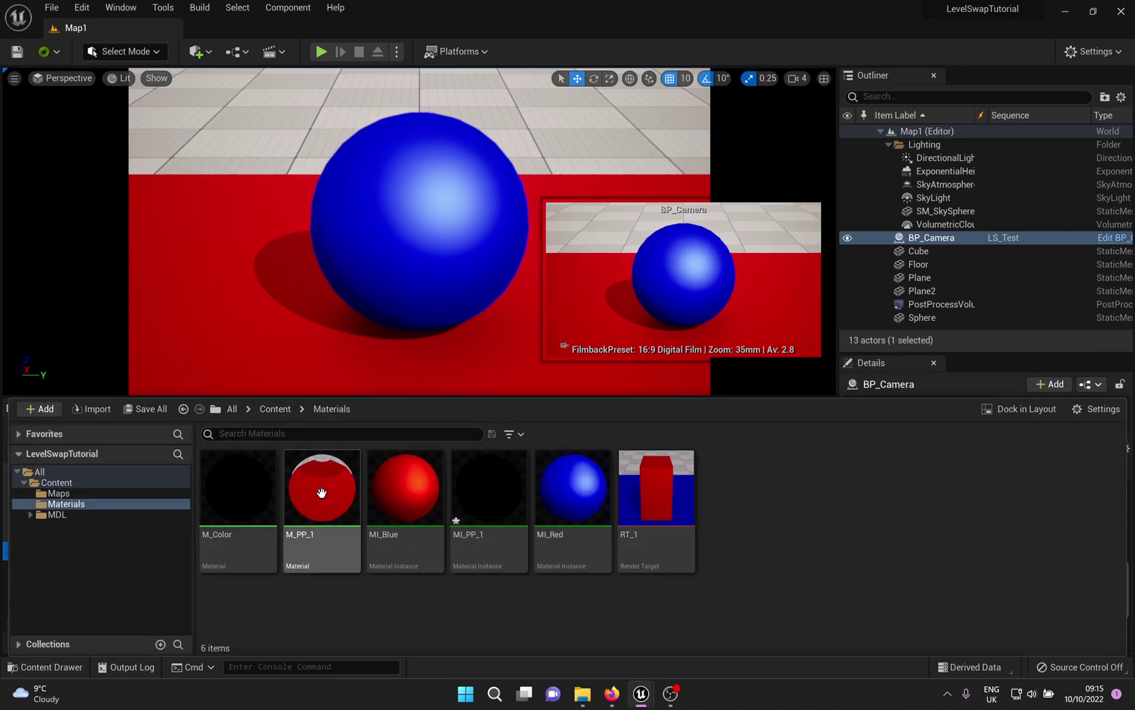
{"action": "double_click", "coordinate": [333, 469]}
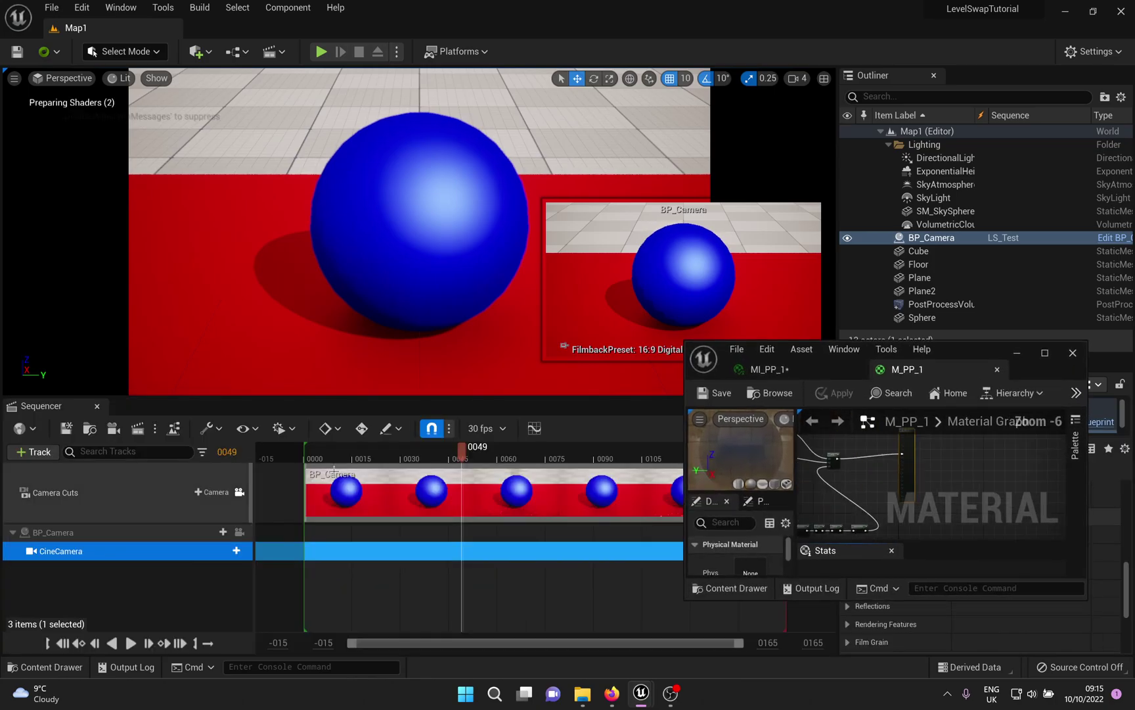
{"action": "left_click_drag", "start_coordinate": [958, 358], "coordinate": [693, 0]}
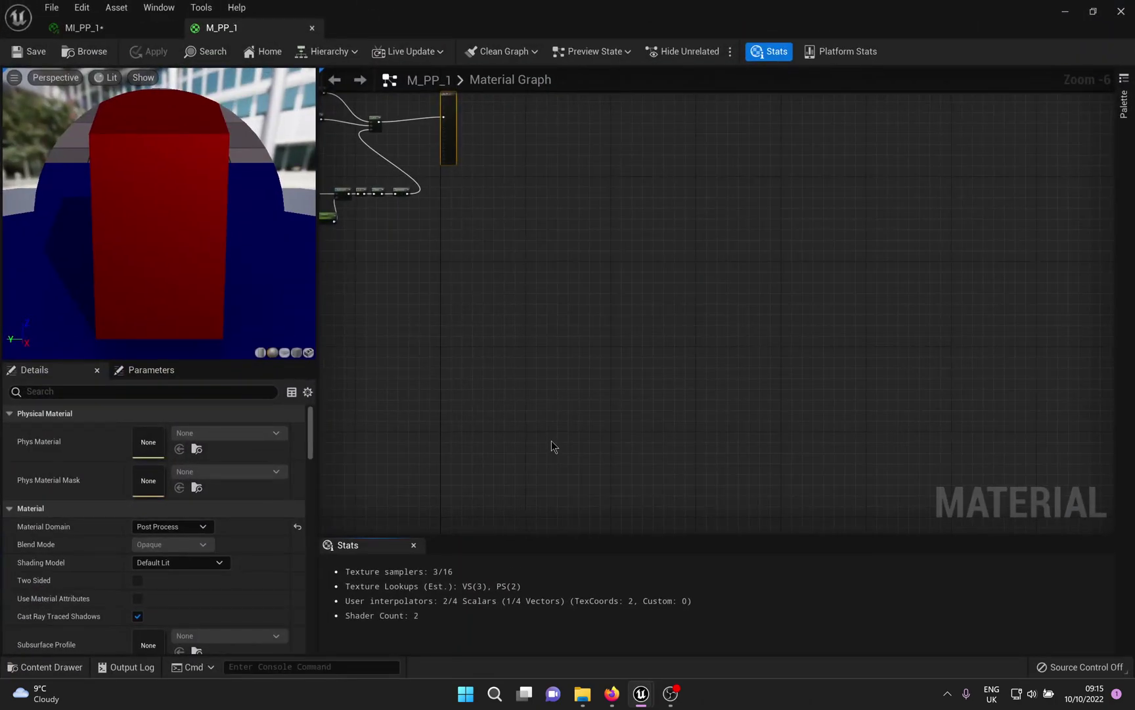
- Set M_PP_1's post process Blendable Location to Before Tonemapping, then save and close the material
{"action": "right_click_drag", "start_coordinate": [431, 286], "coordinate": [586, 347]}
{"action": "scroll", "coordinate": [586, 345], "scroll_direction": "up", "scroll_amount": 6}
{"action": "right_click_drag", "start_coordinate": [588, 299], "coordinate": [595, 456]}
{"action": "right_click_drag", "start_coordinate": [701, 72], "coordinate": [537, 350]}
{"action": "right_click_drag", "start_coordinate": [602, 220], "coordinate": [621, 165]}
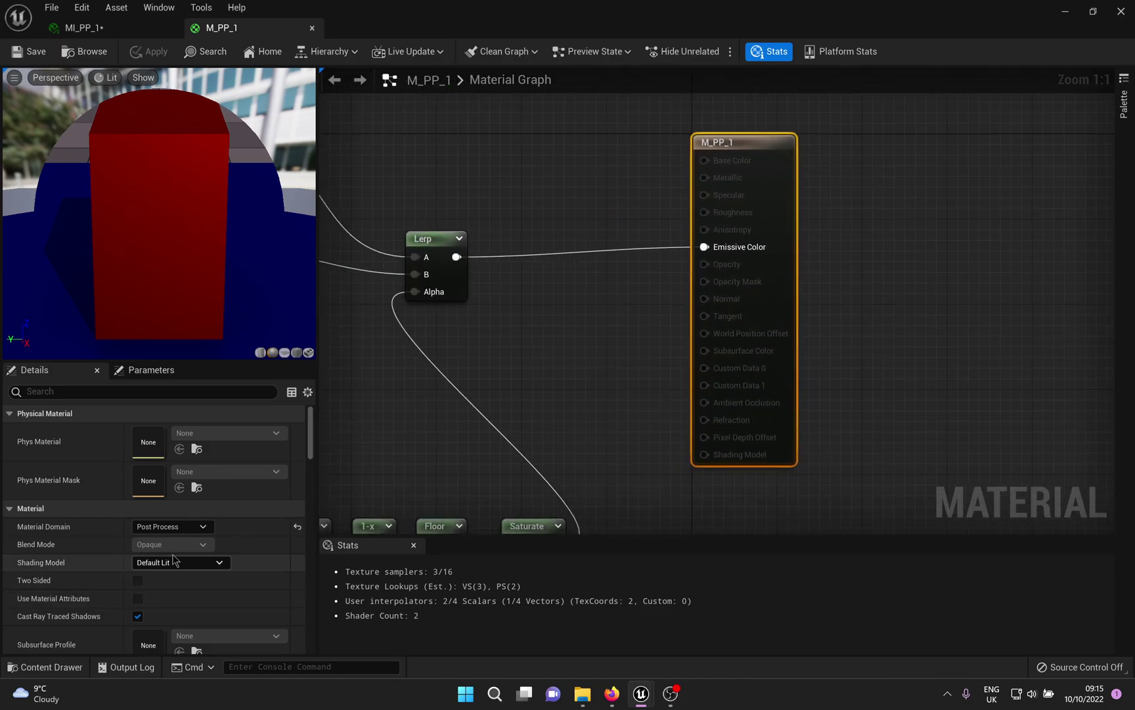
{"action": "scroll", "coordinate": [172, 536], "scroll_direction": "down", "scroll_amount": 3}
{"action": "scroll", "coordinate": [171, 537], "scroll_direction": "down", "scroll_amount": 10}
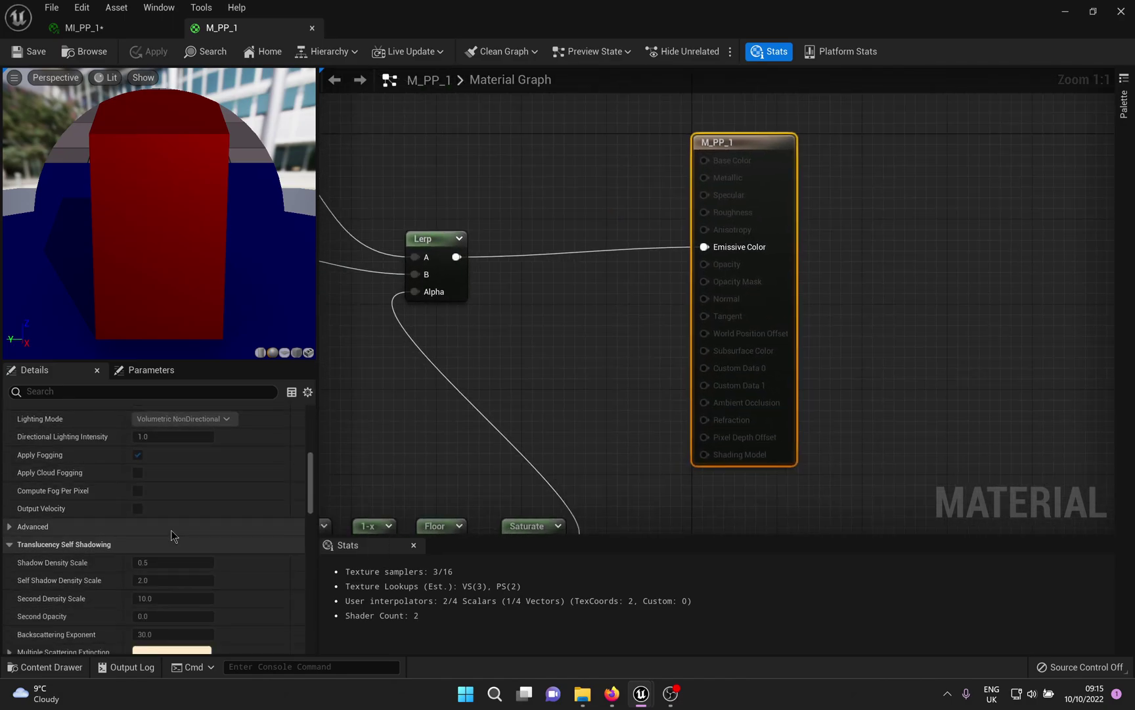
{"action": "scroll", "coordinate": [172, 529], "scroll_direction": "down", "scroll_amount": 15}
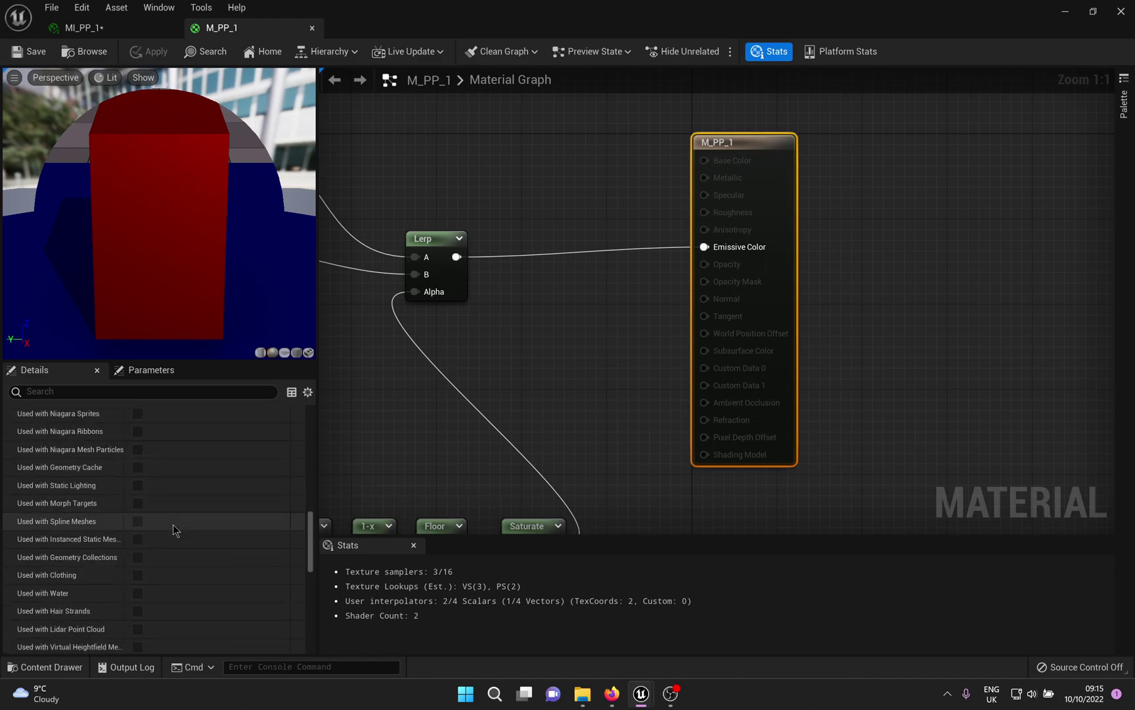
{"action": "scroll", "coordinate": [173, 524], "scroll_direction": "down", "scroll_amount": 15}
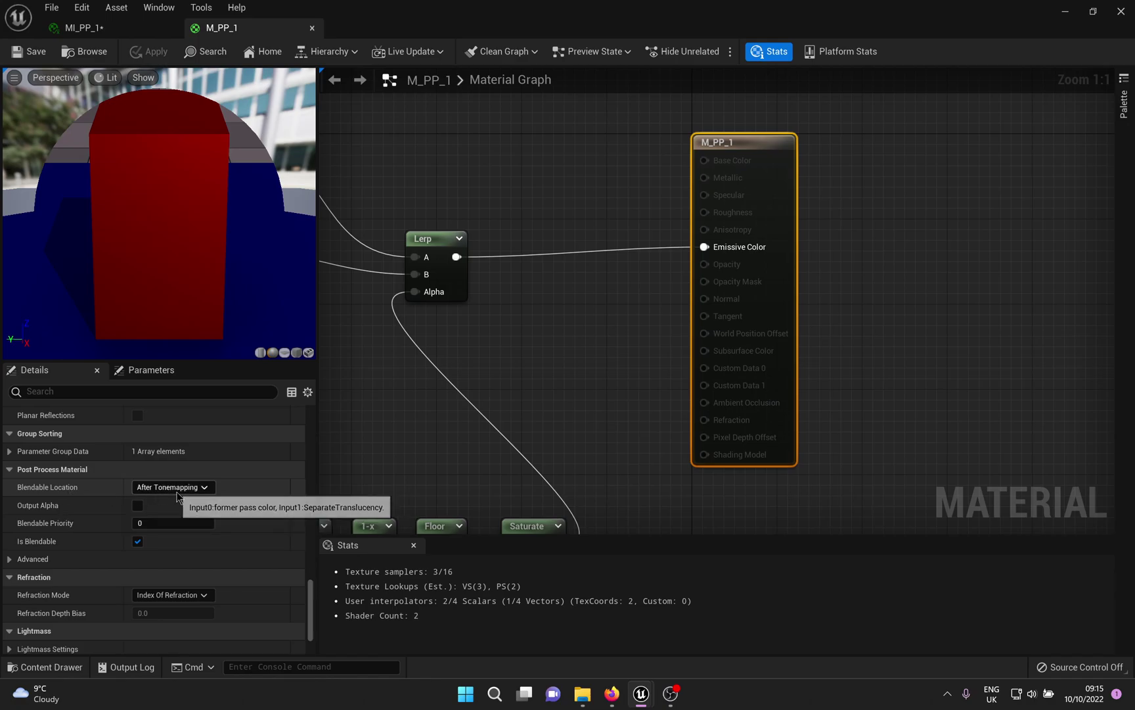
{"action": "left_click", "coordinate": [151, 490]}
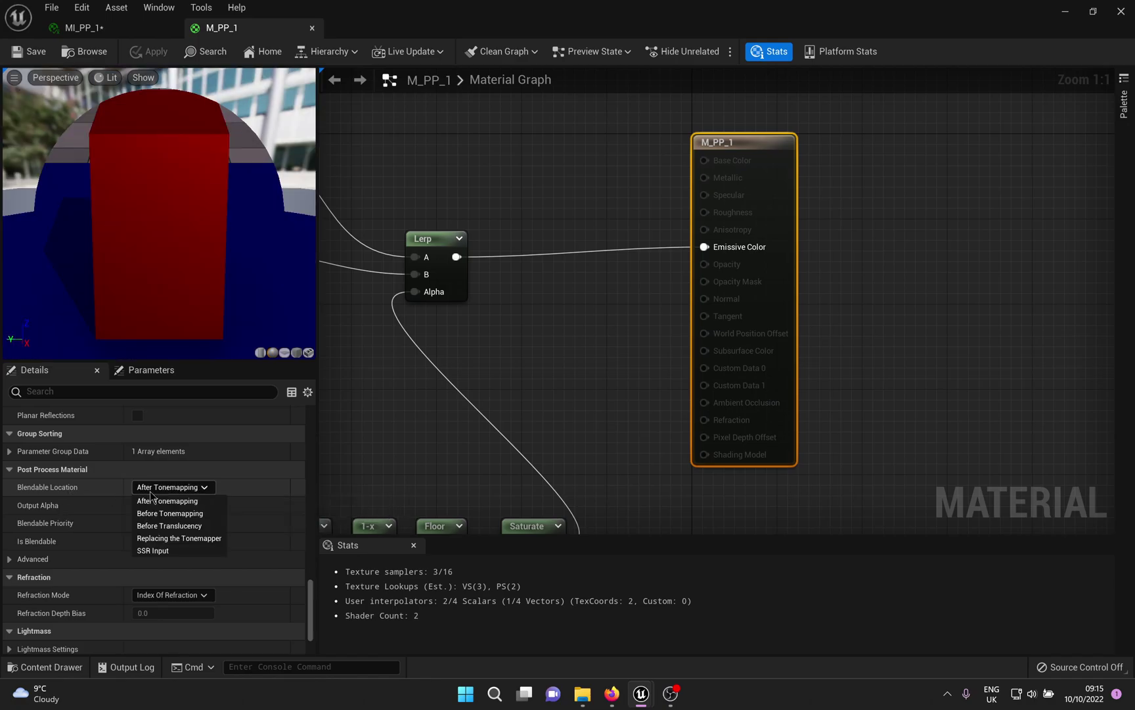
{"action": "left_click", "coordinate": [155, 509]}
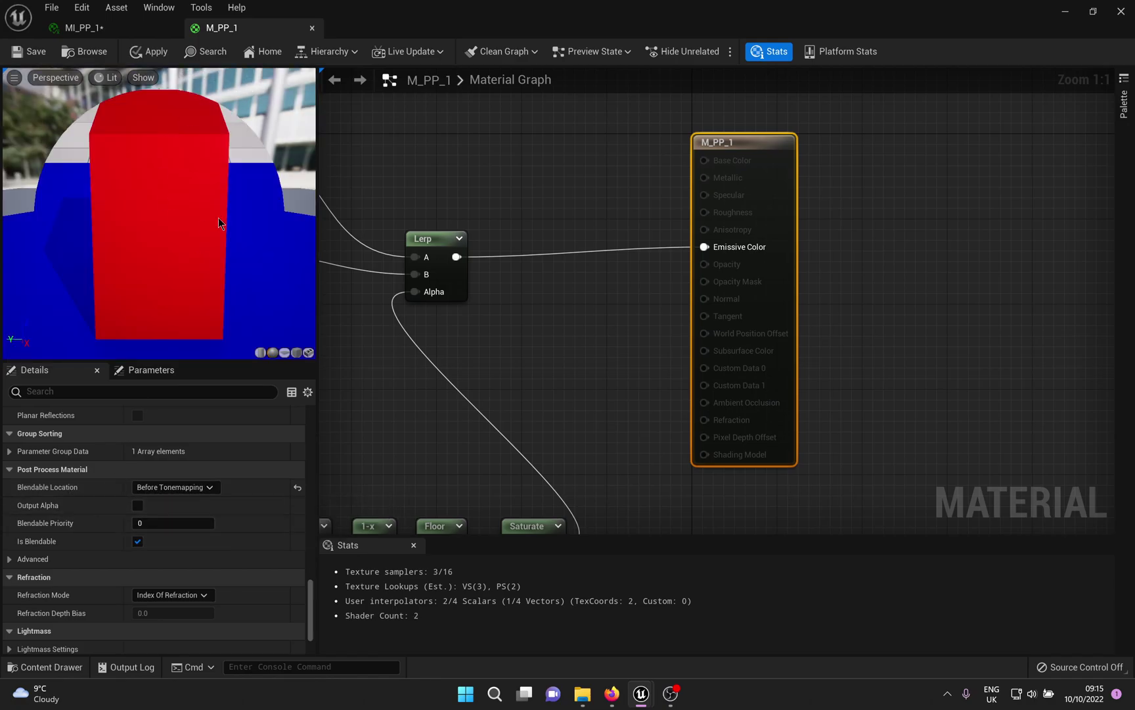
{"action": "key", "text": "ctrl+s"}
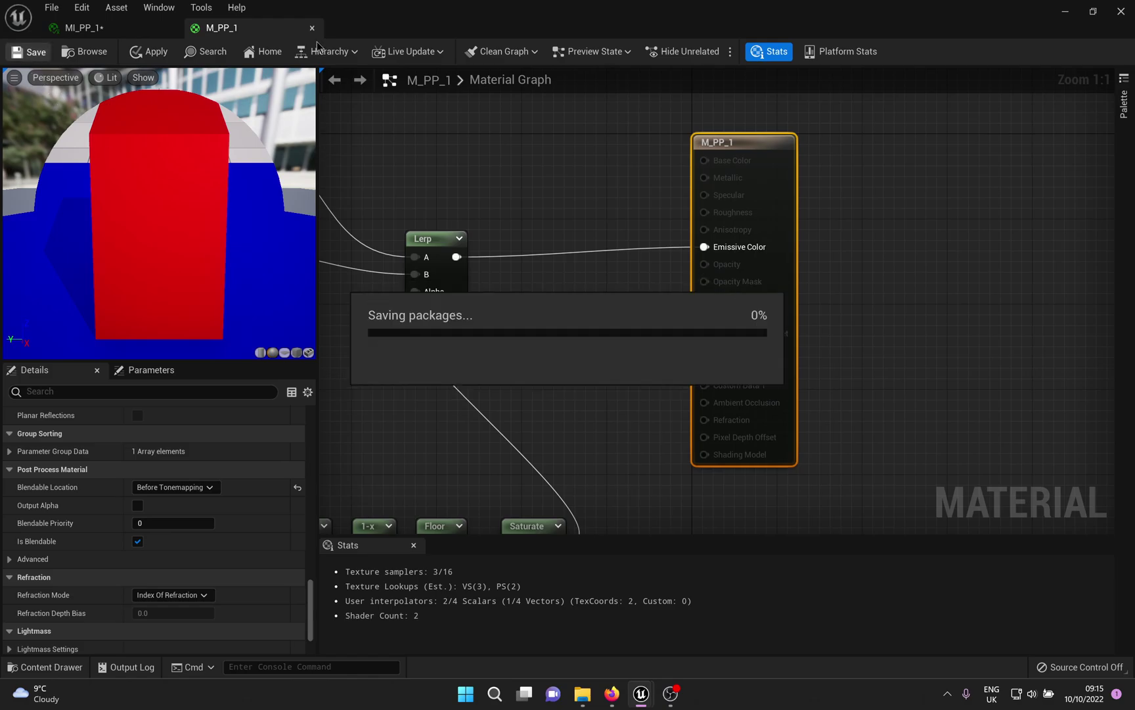
{"action": "left_click", "coordinate": [312, 27]}
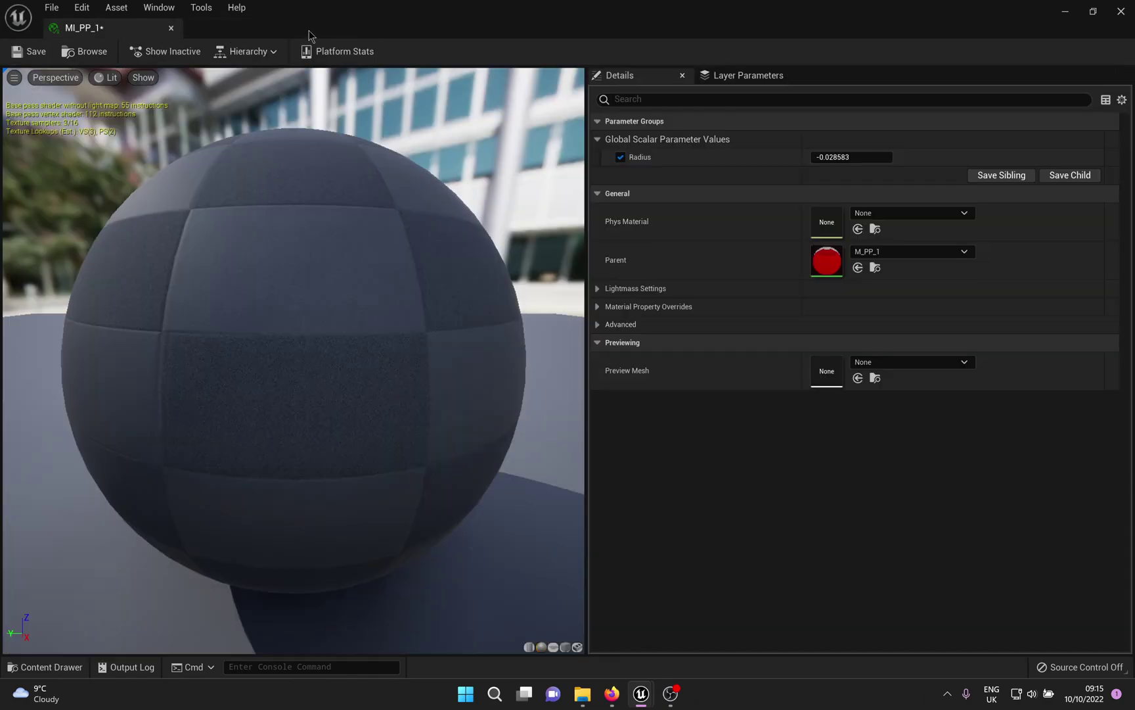
- Raise the Radius of MI_PP_1 to about 0.23 beside the camera view, then save and close the instance
{"action": "left_click_drag", "start_coordinate": [280, 26], "coordinate": [905, 429]}
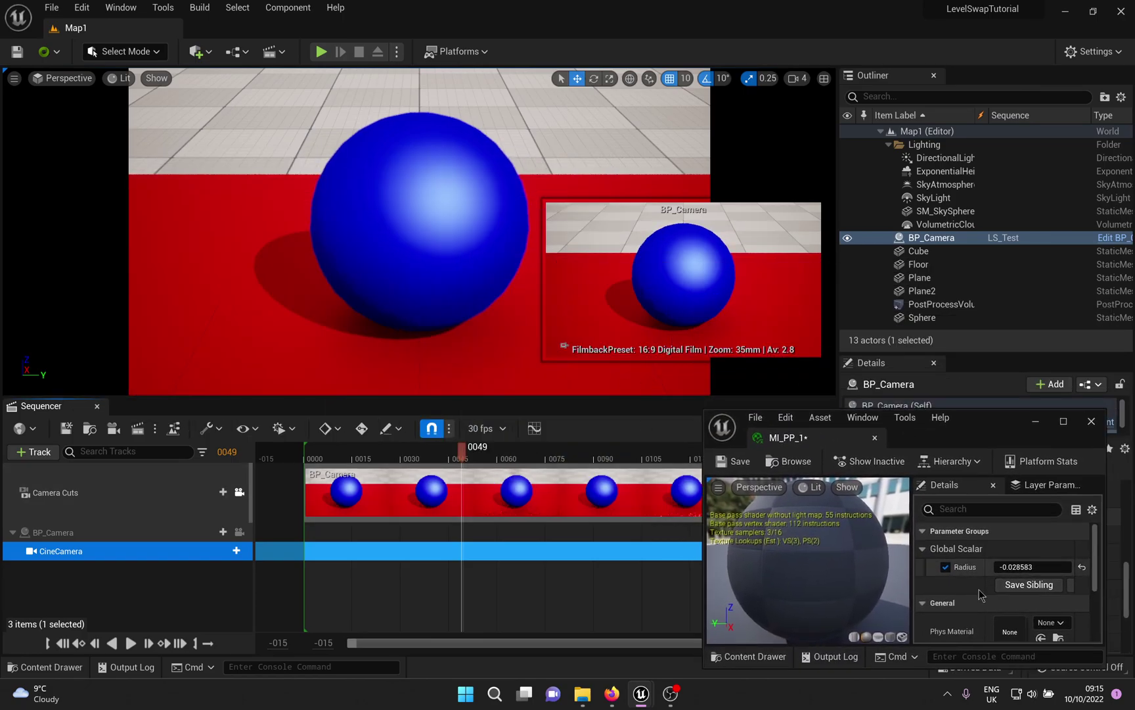
{"action": "left_click_drag", "start_coordinate": [1014, 567], "coordinate": [1038, 566]}
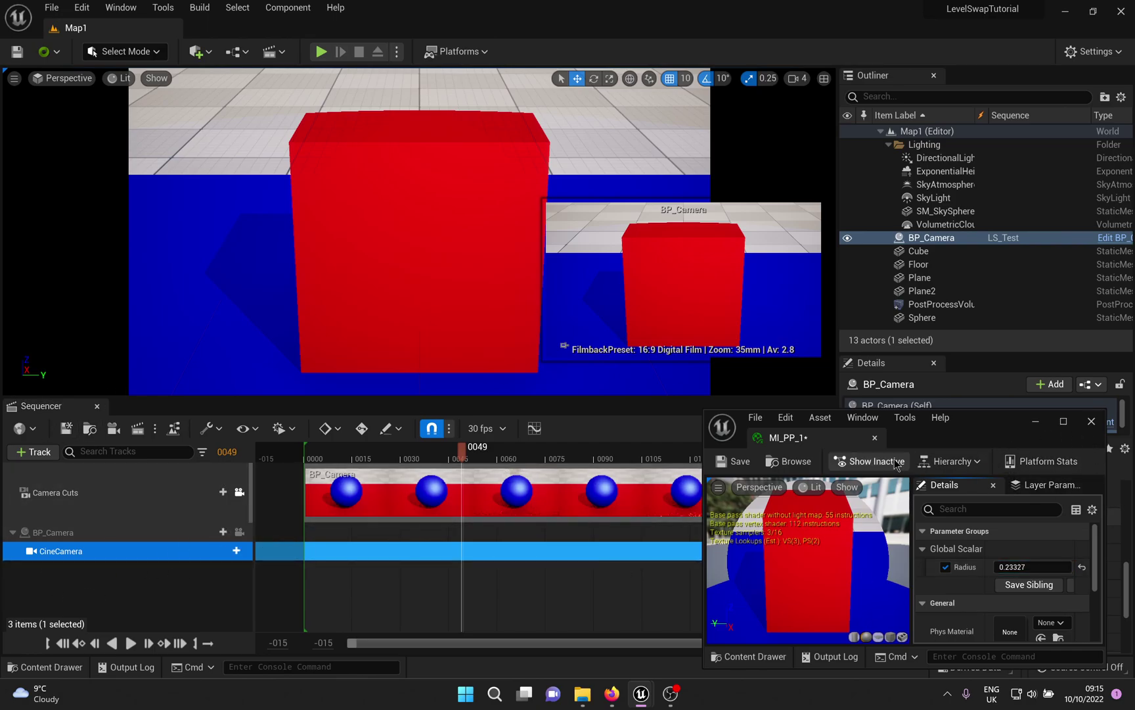
{"action": "left_click", "coordinate": [741, 462]}
{"action": "left_click", "coordinate": [1091, 422]}
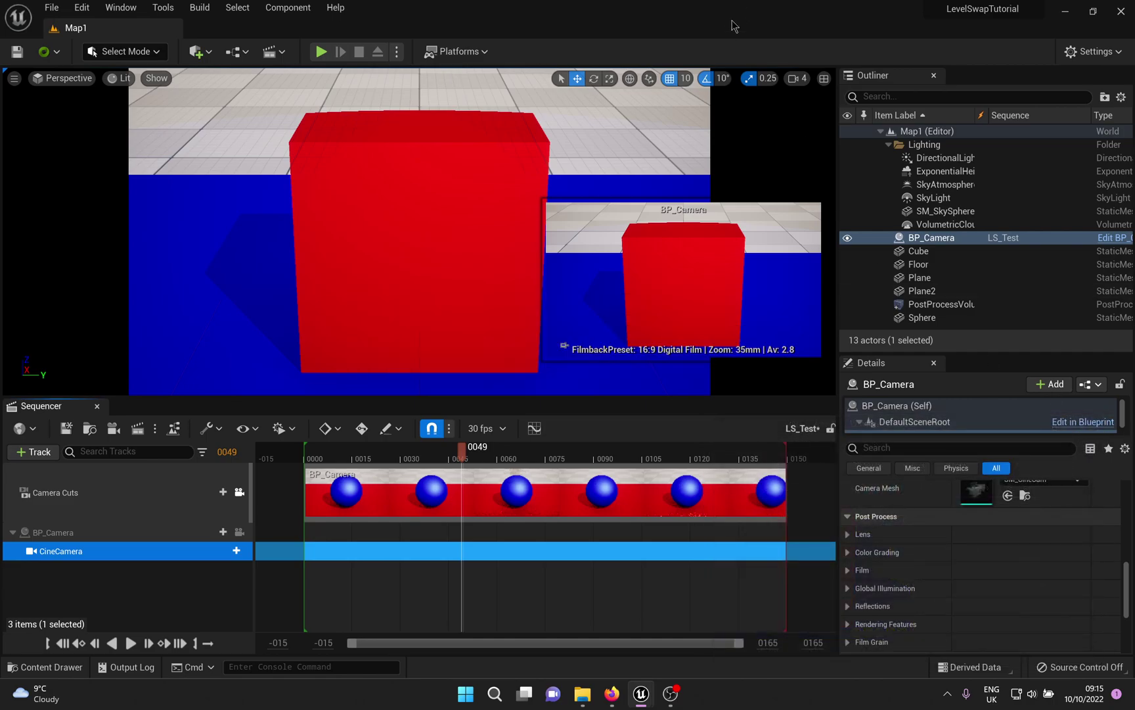
- Create a Material Parameter Collection named MPC_Test in the Materials folder and open it
{"action": "key", "text": "ctrl+space"}
{"action": "mouse_move", "coordinate": [353, 569]}
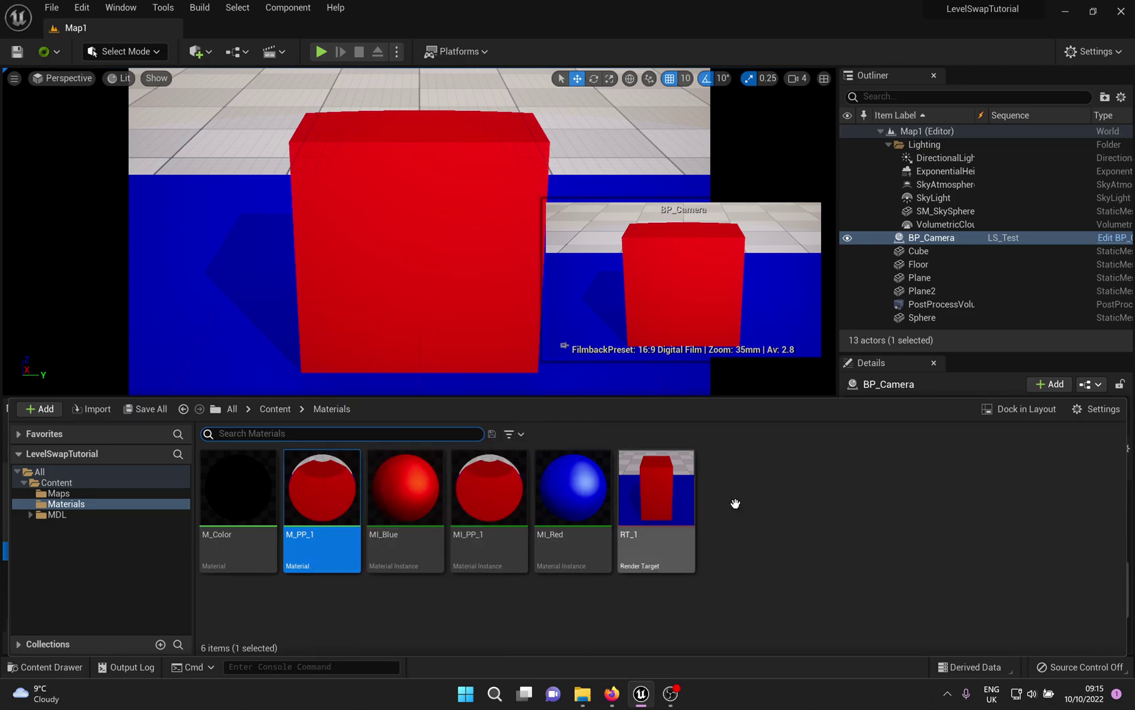
{"action": "left_click", "coordinate": [793, 542]}
{"action": "right_click", "coordinate": [795, 546]}
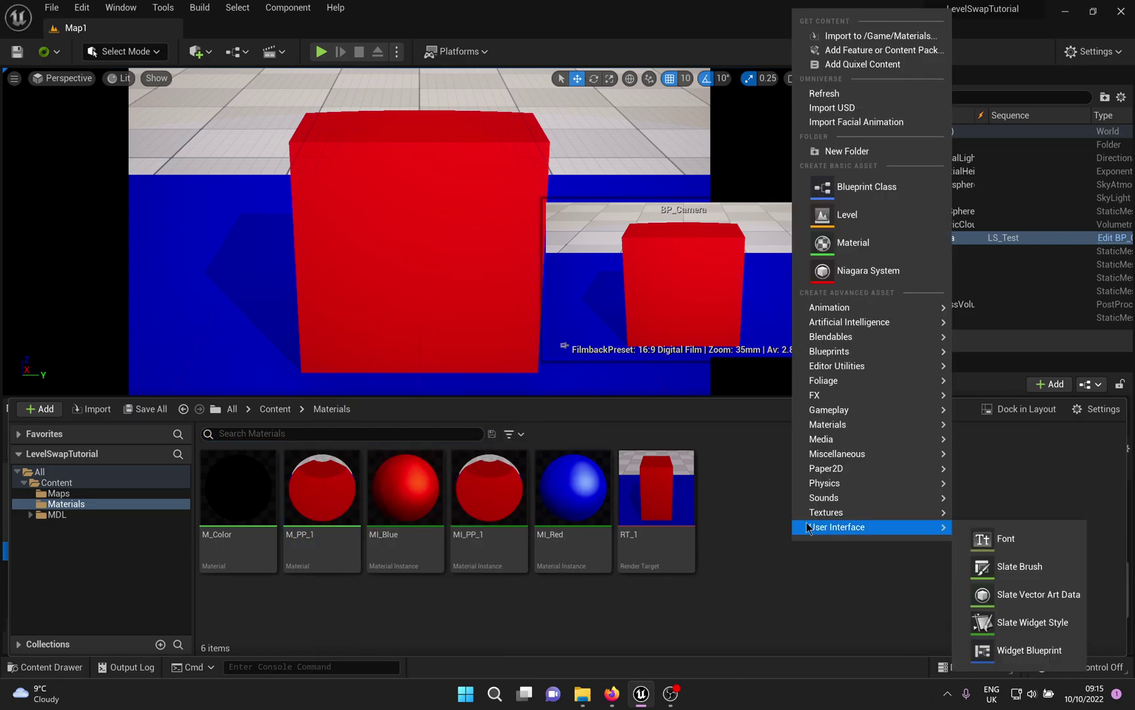
{"action": "mouse_move", "coordinate": [854, 424]}
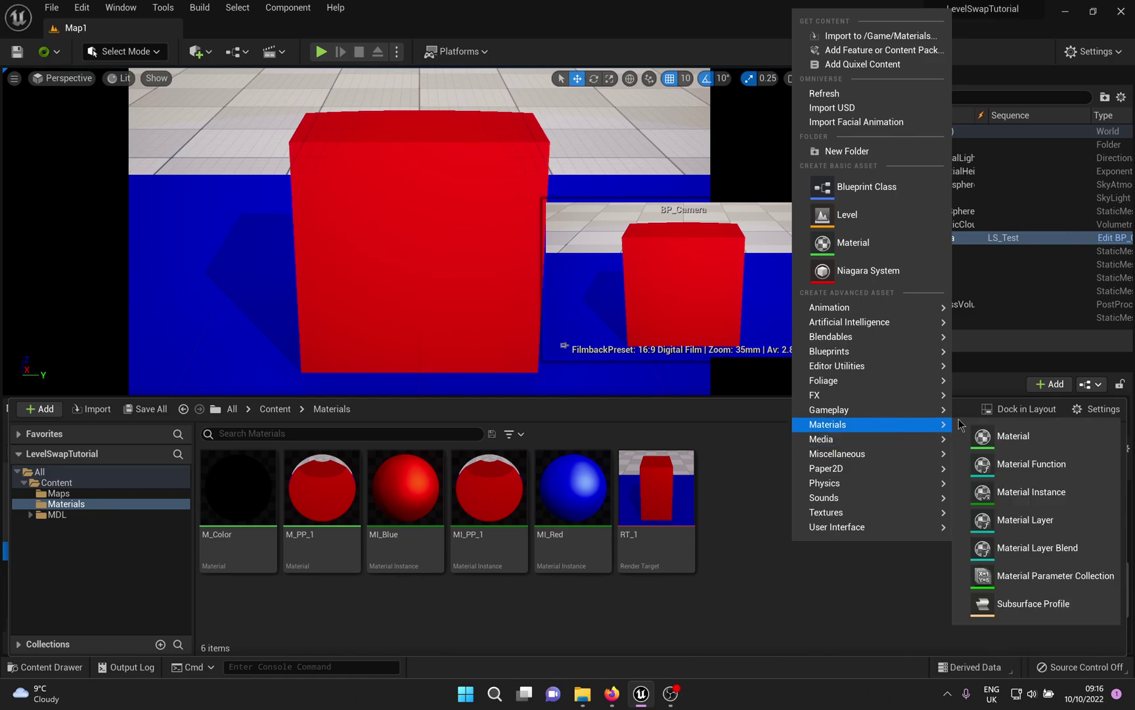
{"action": "left_click", "coordinate": [1018, 579]}
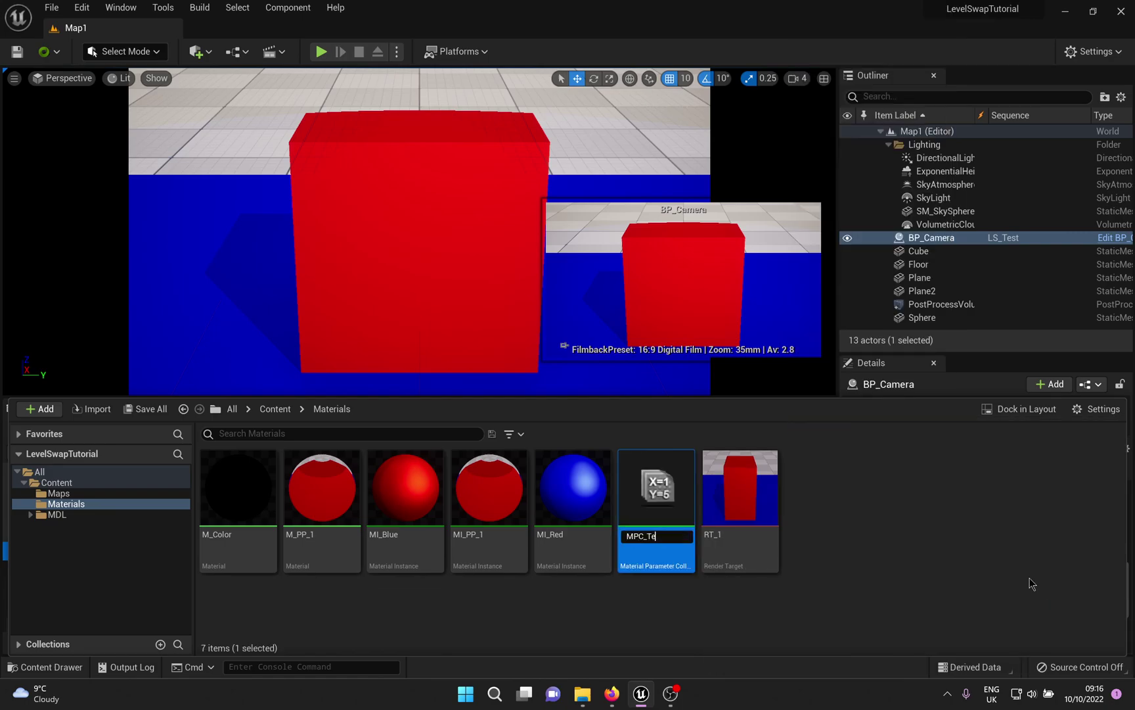
{"action": "key", "text": "Return"}
{"action": "key", "text": "Return"}
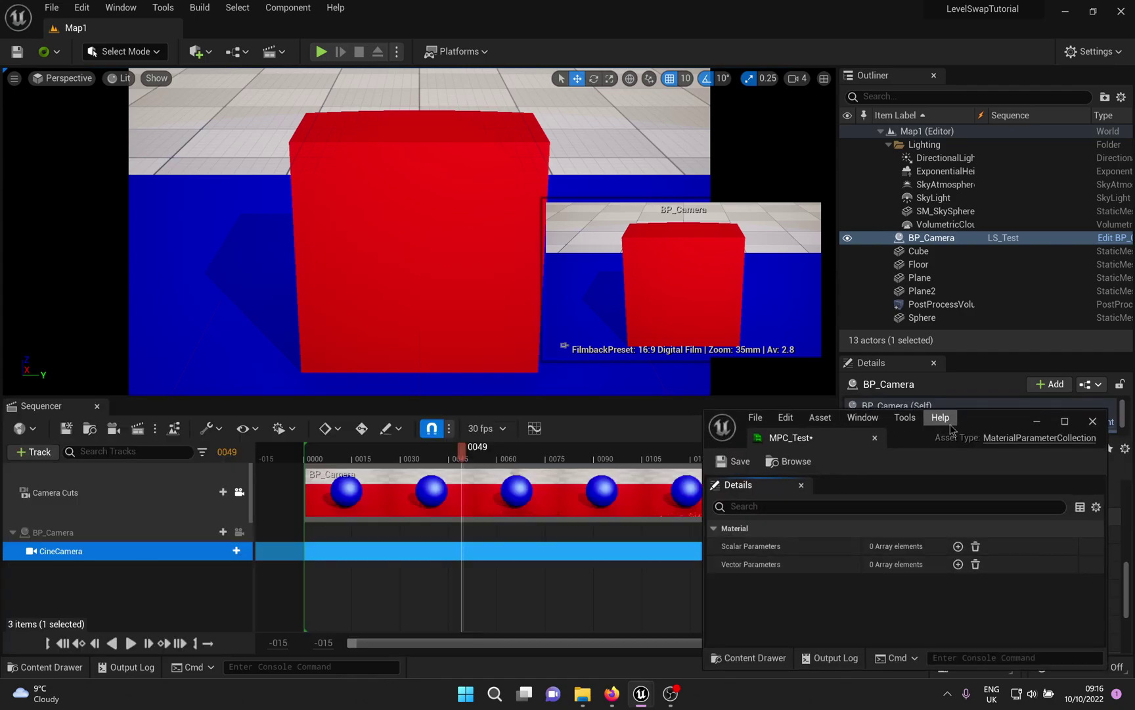
- Add a scalar parameter named Radius to MPC_Test and close the collection
{"action": "left_click_drag", "start_coordinate": [976, 425], "coordinate": [647, 3]}
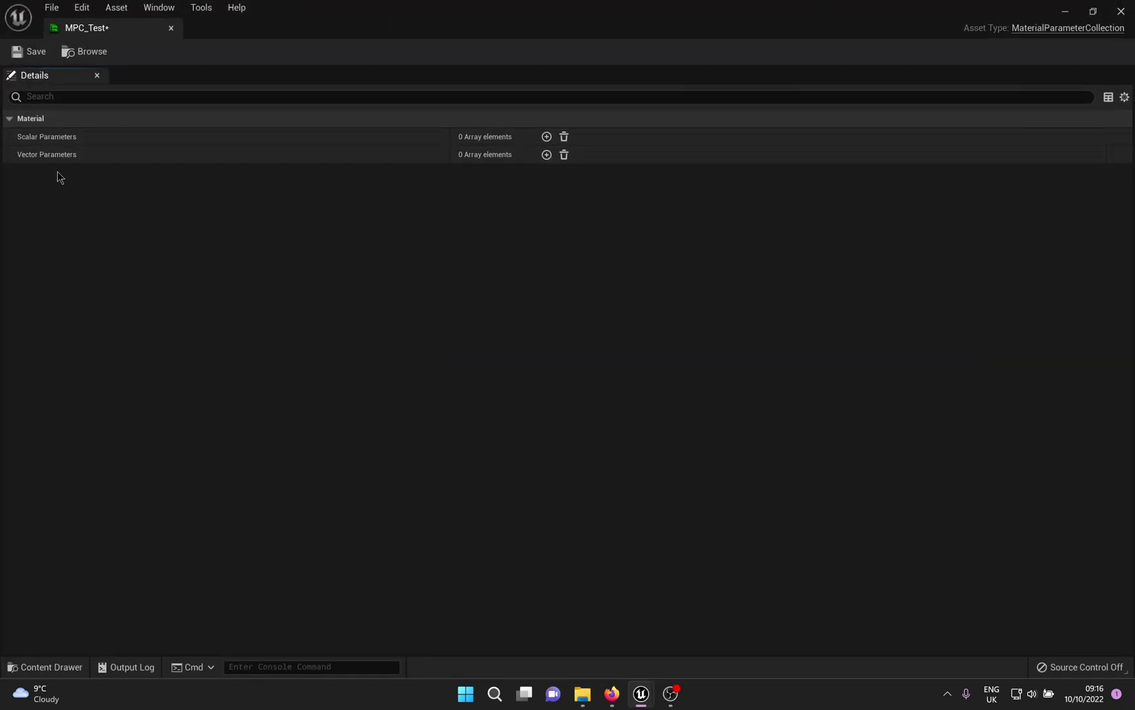
{"action": "left_click", "coordinate": [546, 136]}
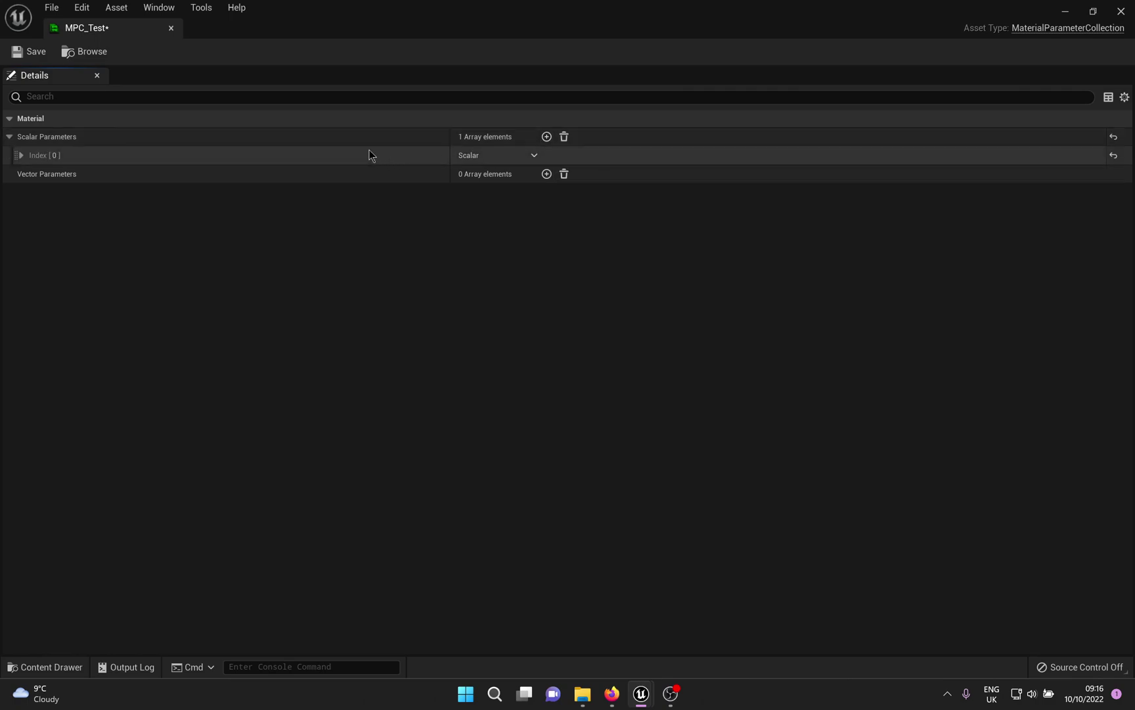
{"action": "left_click", "coordinate": [22, 155]}
{"action": "left_click", "coordinate": [483, 191]}
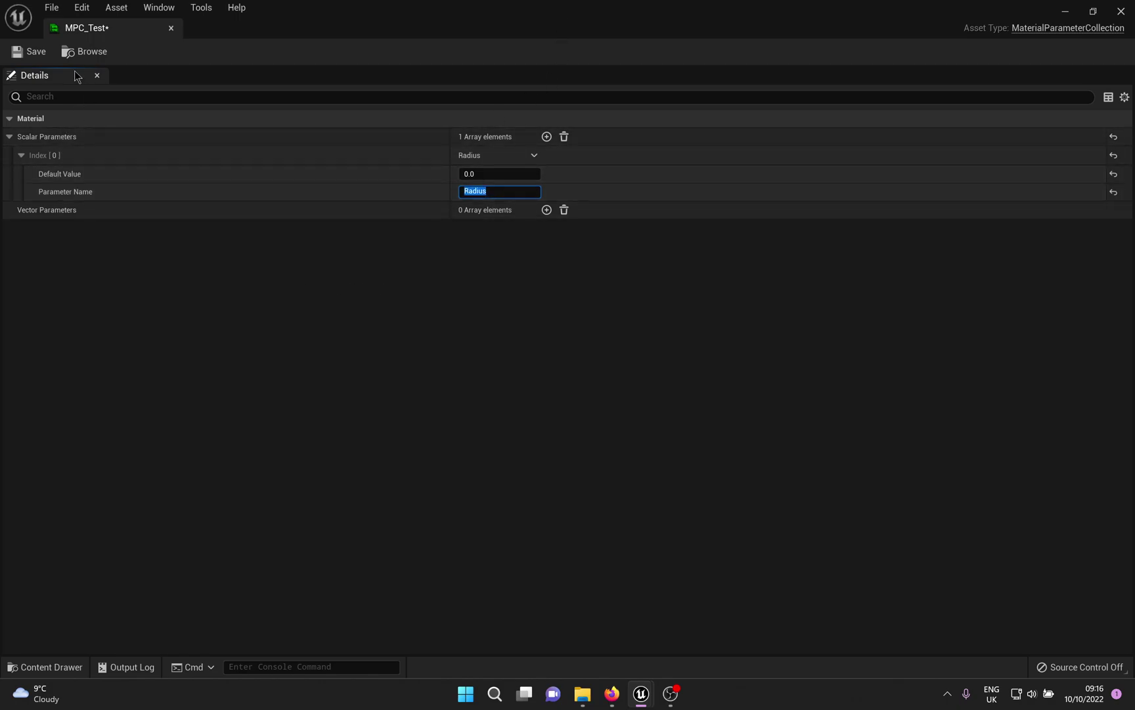
{"action": "left_click", "coordinate": [171, 28]}
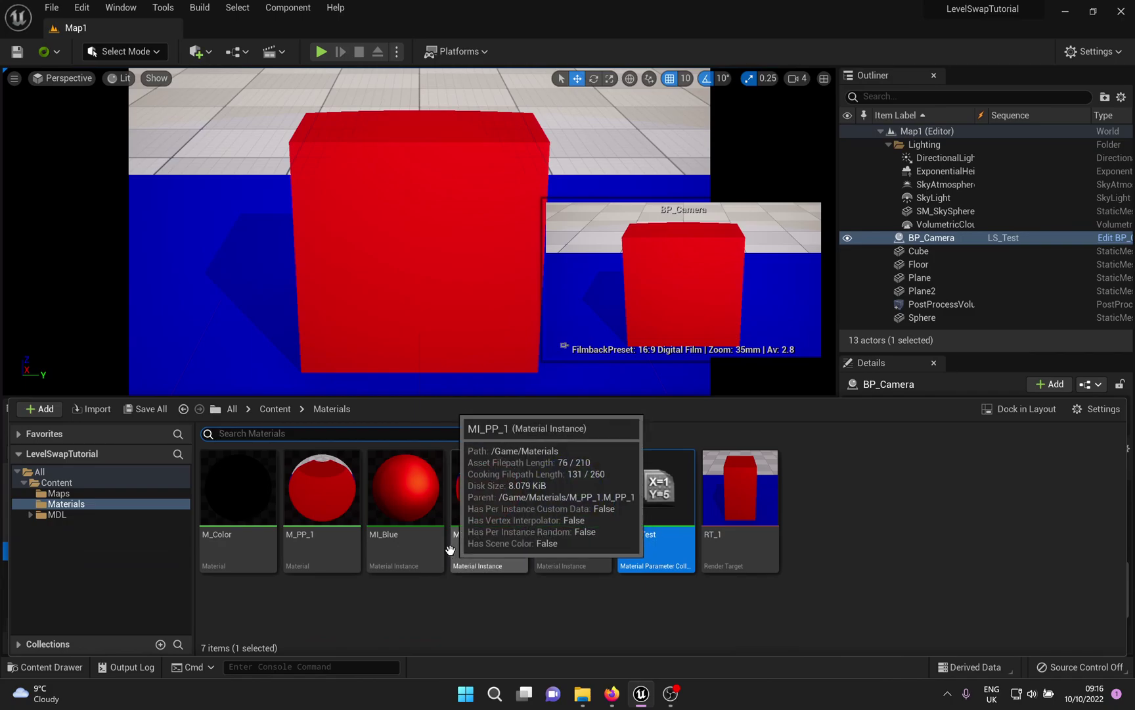
- Open M_PP_1 and add an MPC_Test collection parameter node below the Radius node, with its Parameter Name set to Radius
{"action": "double_click", "coordinate": [323, 516]}
{"action": "right_click_drag", "start_coordinate": [422, 398], "coordinate": [633, 206]}
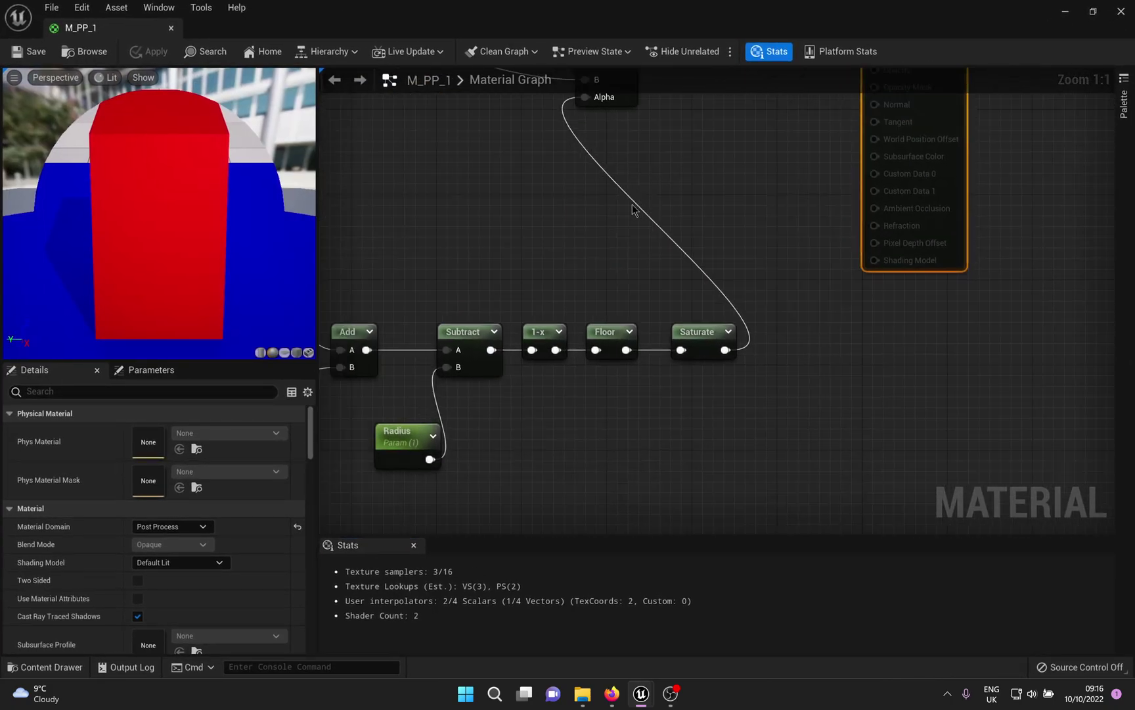
{"action": "right_click_drag", "start_coordinate": [458, 470], "coordinate": [644, 334]}
{"action": "right_click_drag", "start_coordinate": [646, 409], "coordinate": [647, 402]}
{"action": "right_click_drag", "start_coordinate": [568, 436], "coordinate": [637, 329]}
{"action": "key", "text": "ctrl+space"}
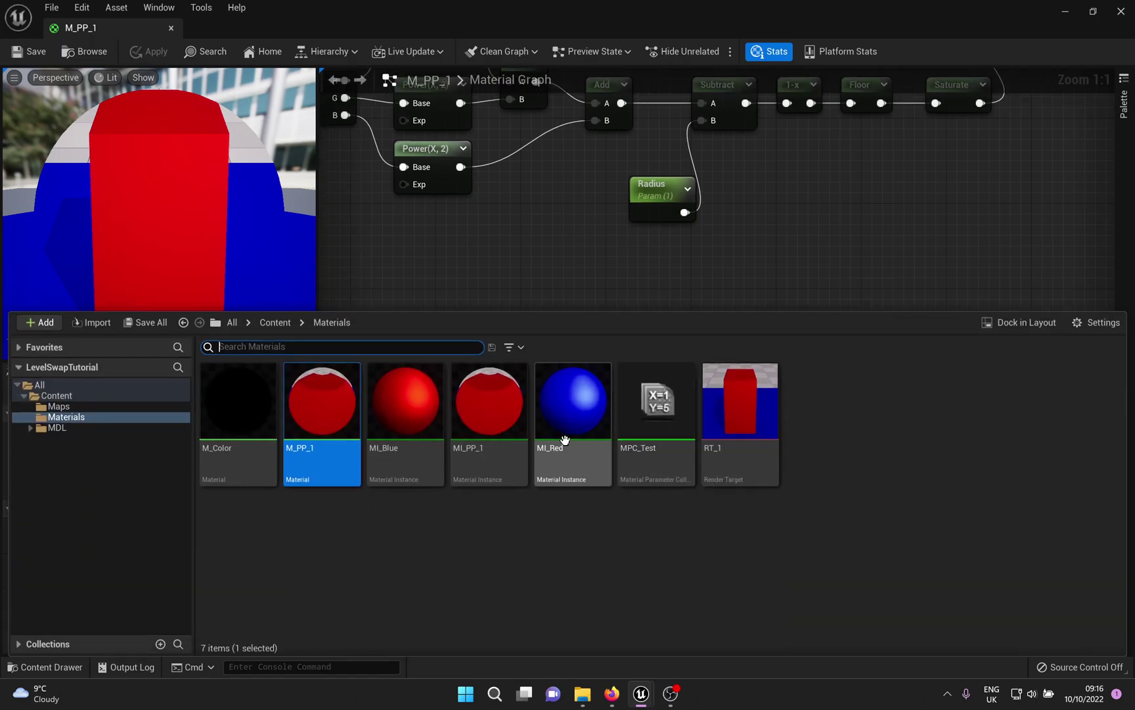
{"action": "left_click_drag", "start_coordinate": [658, 428], "coordinate": [525, 273]}
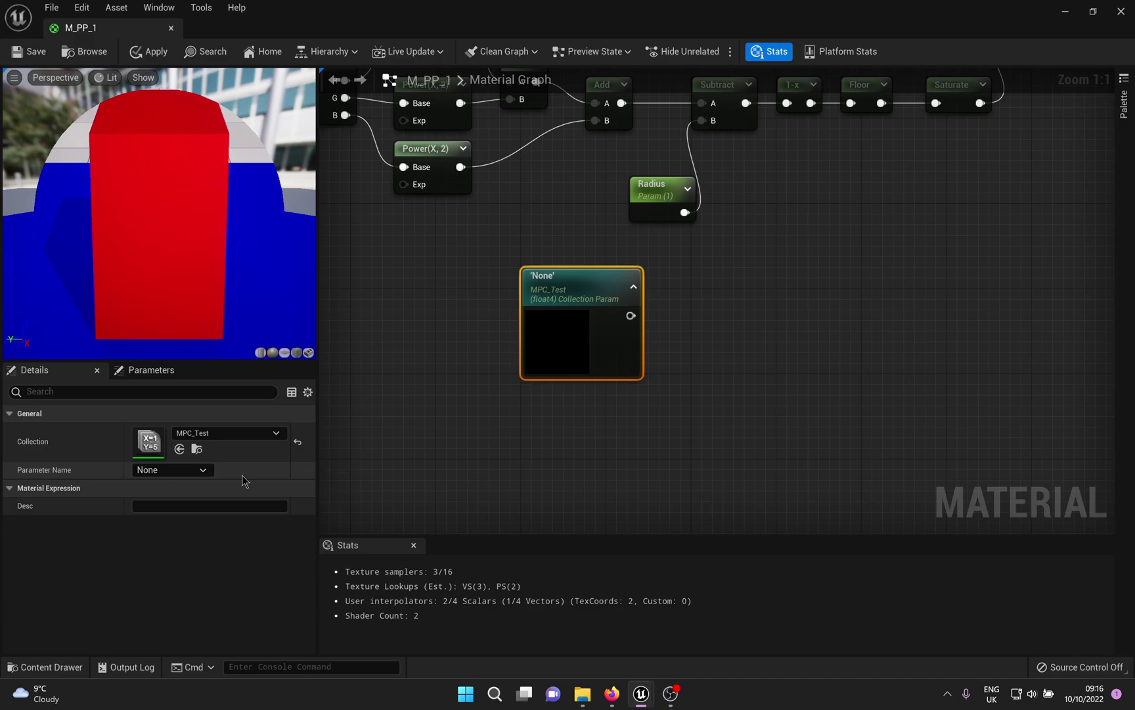
{"action": "left_click", "coordinate": [174, 469]}
{"action": "left_click", "coordinate": [172, 485]}
- Replace the old Radius parameter feeding Subtract's B input with the MPC_Test Radius node, then save and close M_PP_1
{"action": "right_click_drag", "start_coordinate": [616, 418], "coordinate": [547, 510]}
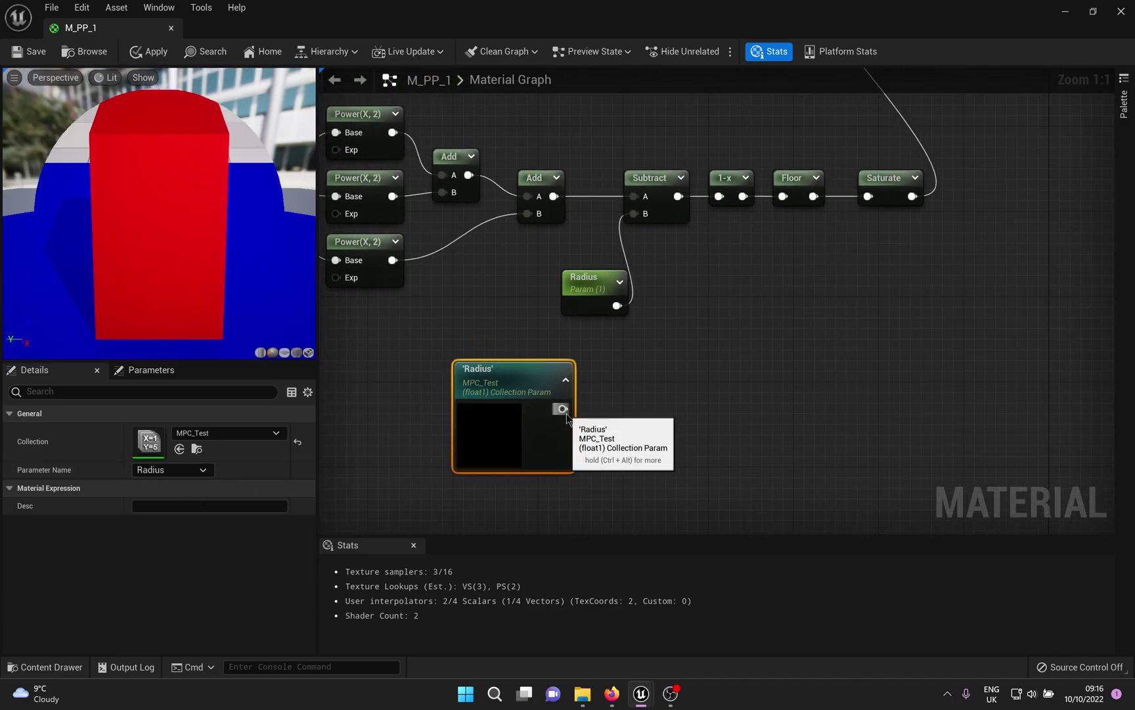
{"action": "left_click_drag", "start_coordinate": [563, 408], "coordinate": [633, 213]}
{"action": "left_click", "coordinate": [594, 284]}
{"action": "key", "text": "Delete"}
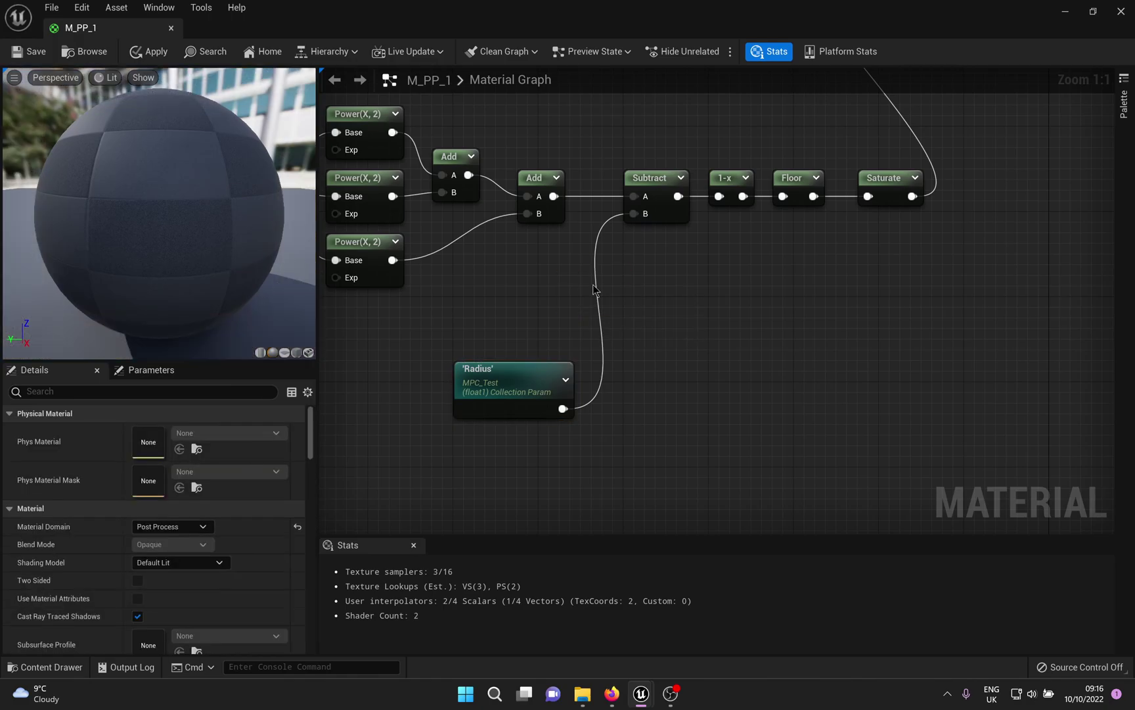
{"action": "key", "text": "ctrl+s"}
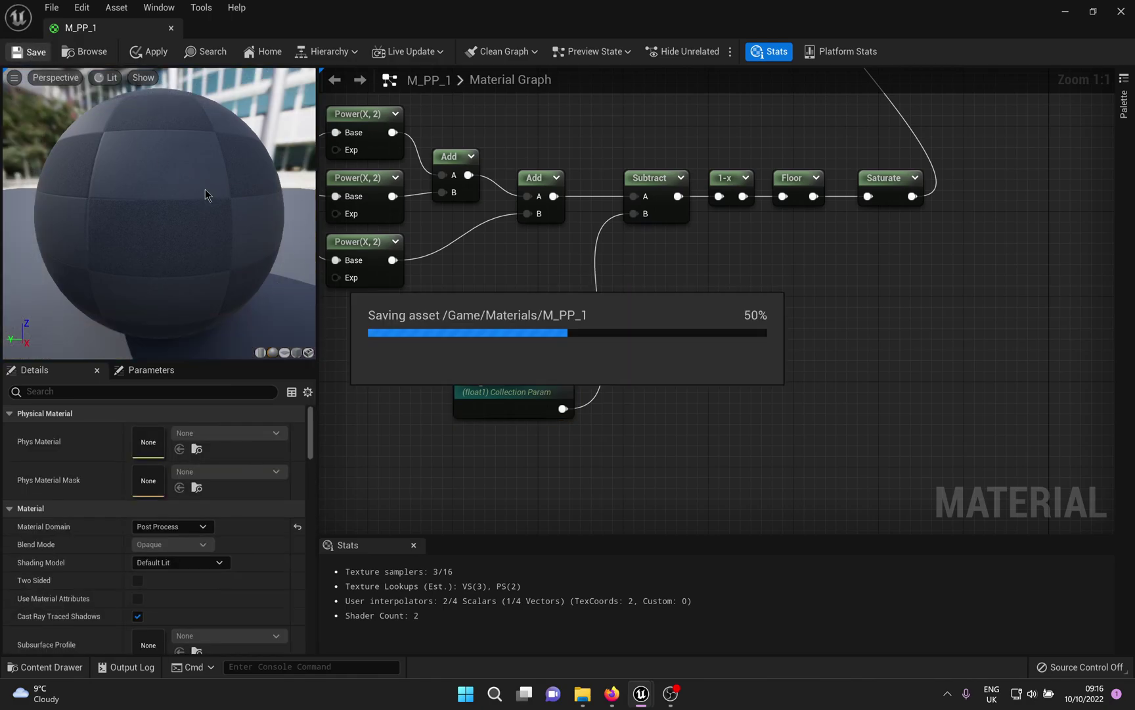
{"action": "left_click", "coordinate": [172, 28]}
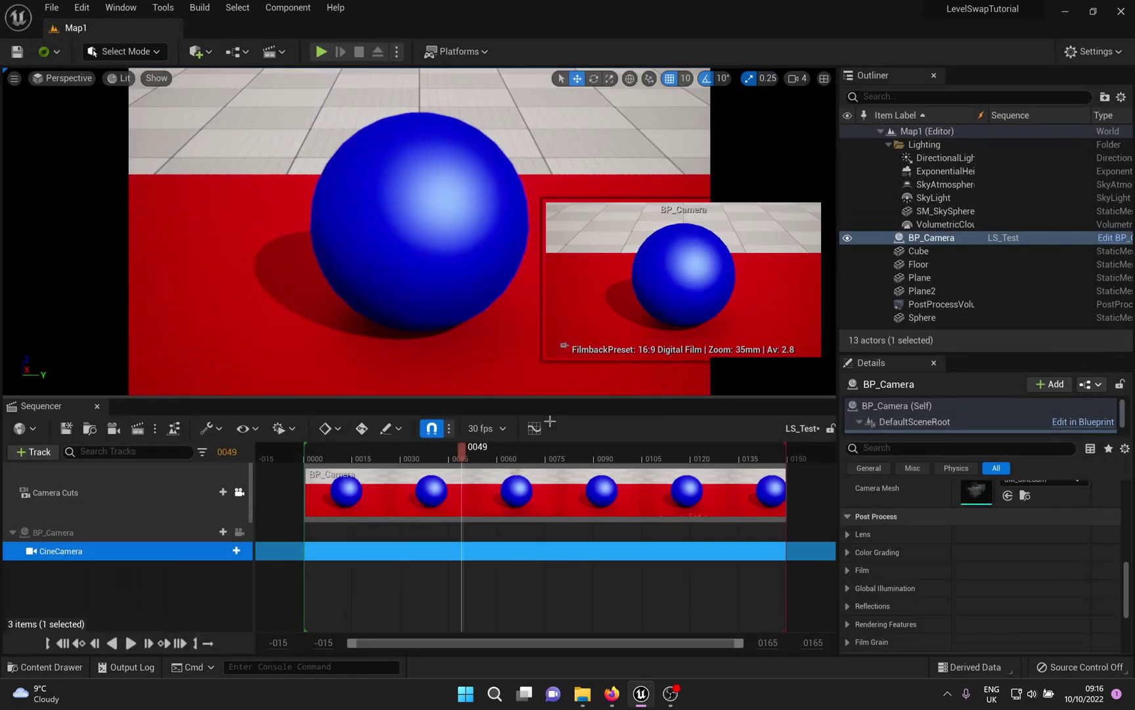
- Collapse the BP_Camera track in LS_Test and add a Material Parameter Collection track for MPC_Test with its Radius parameter
{"action": "left_click", "coordinate": [12, 532]}
{"action": "left_click", "coordinate": [103, 569]}
{"action": "left_click", "coordinate": [31, 453]}
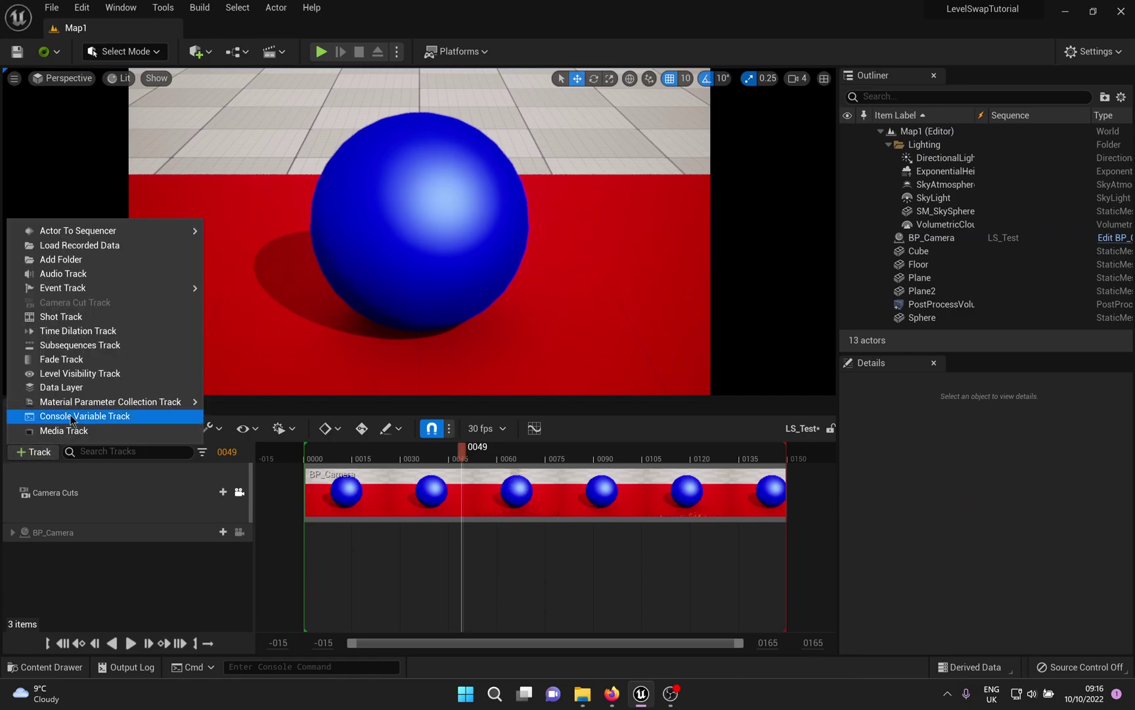
{"action": "mouse_move", "coordinate": [129, 404]}
{"action": "left_click", "coordinate": [263, 440]}
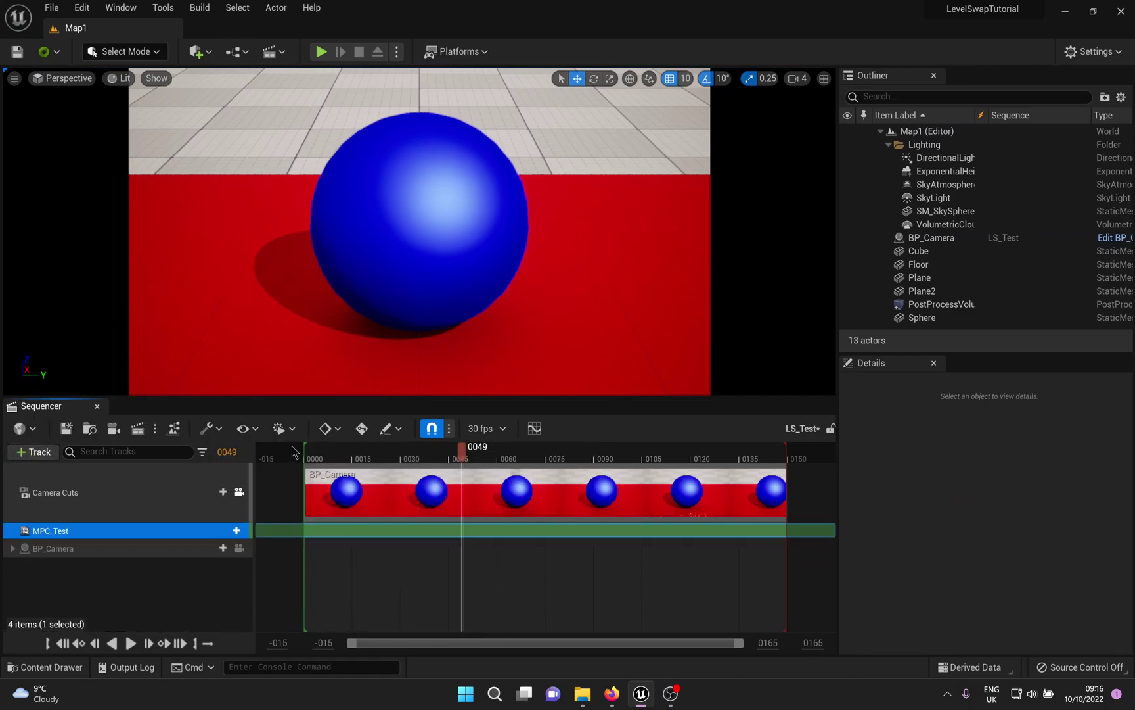
{"action": "left_click", "coordinate": [208, 531]}
{"action": "left_click", "coordinate": [223, 563]}
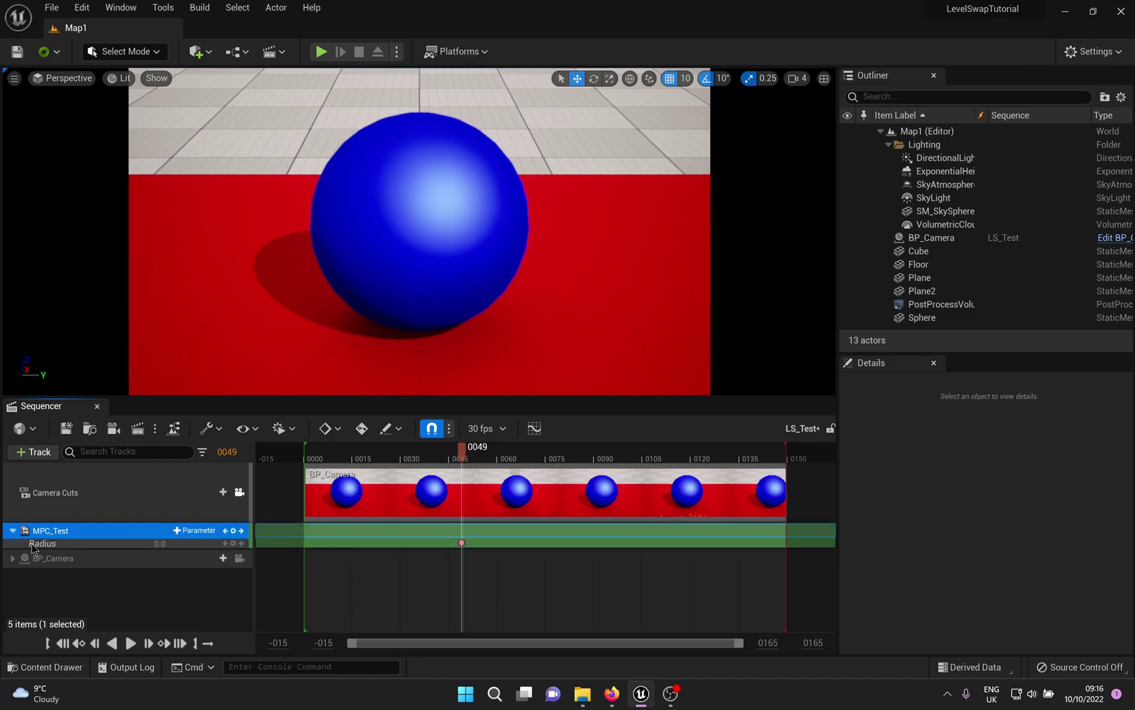
- Delete the Radius key at frame 49 and add a Radius key of 0 at frame 0
{"action": "left_click", "coordinate": [461, 542]}
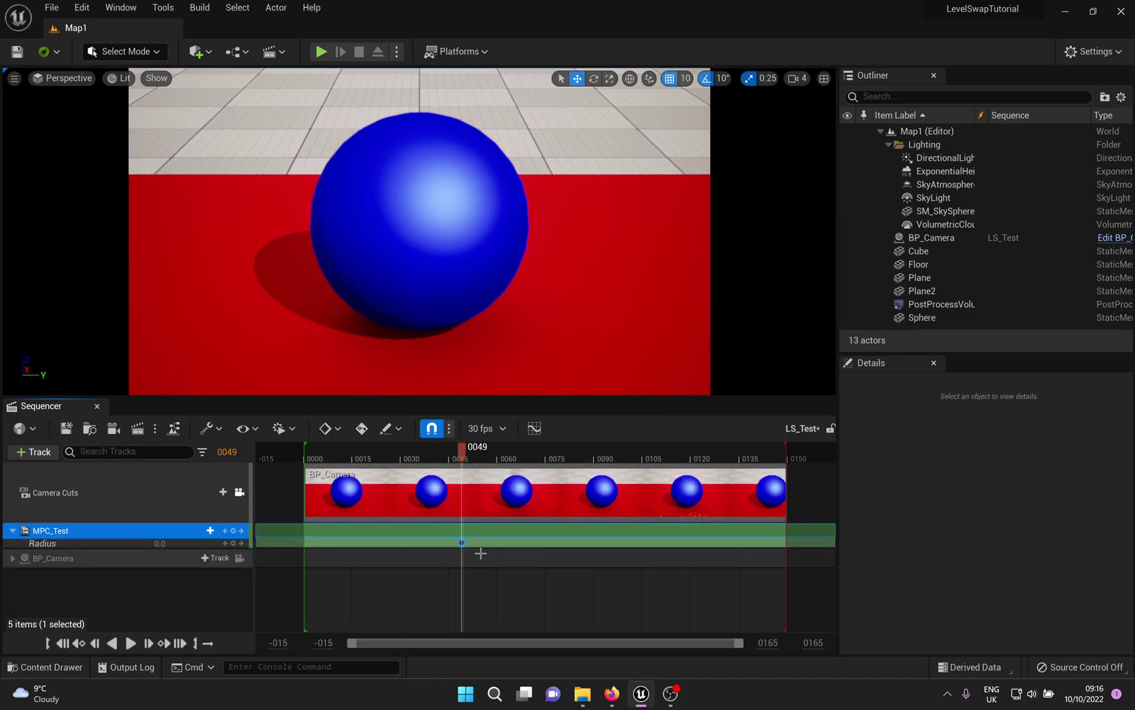
{"action": "key", "text": "Delete"}
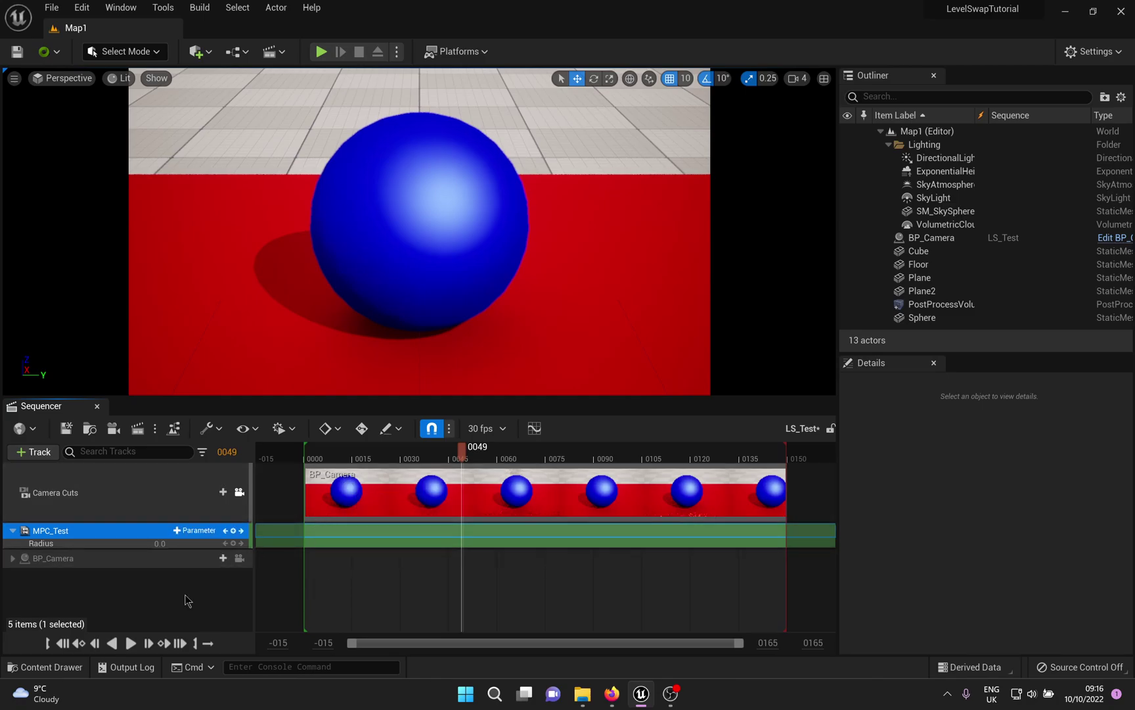
{"action": "left_click", "coordinate": [233, 543]}
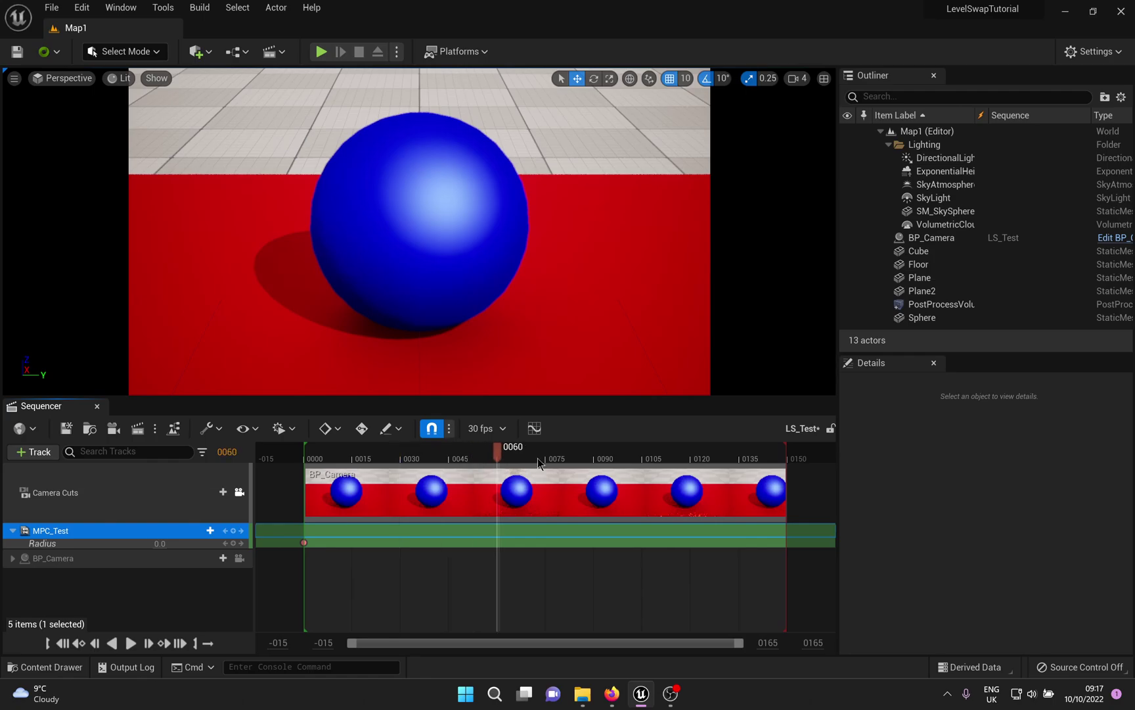
- Key the MPC_Test Radius at 1 on frame 90
{"action": "left_click_drag", "start_coordinate": [537, 458], "coordinate": [596, 461]}
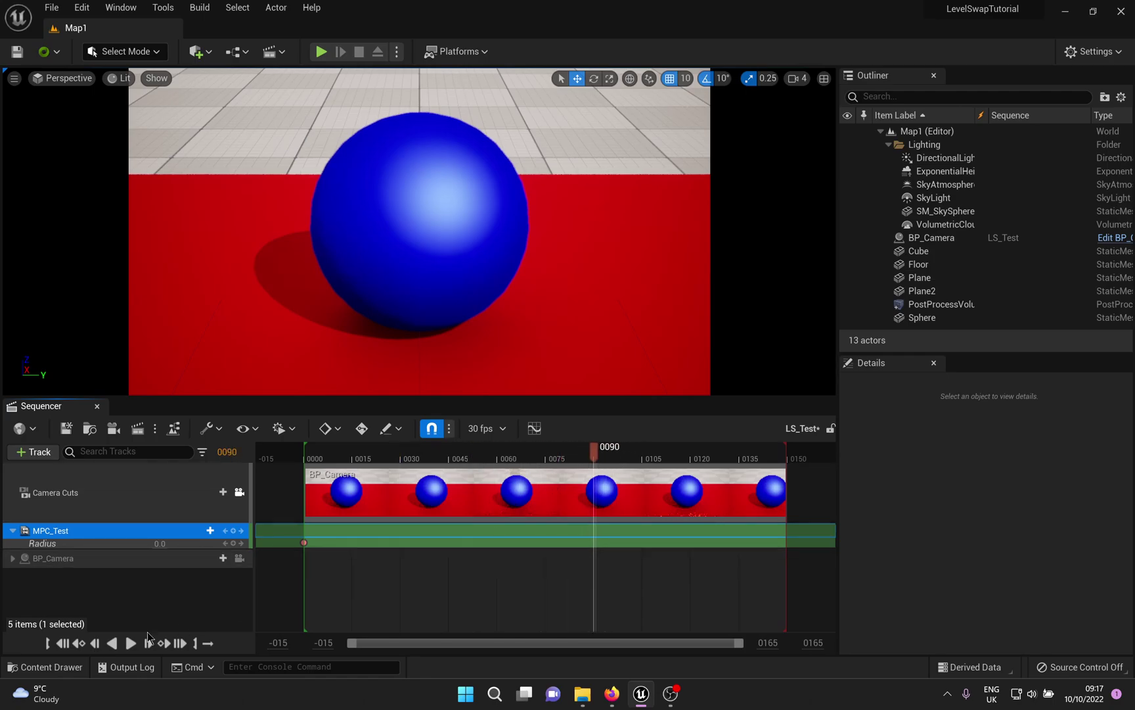
{"action": "left_click", "coordinate": [159, 543]}
{"action": "type", "text": "1"}
{"action": "key", "text": "Return"}
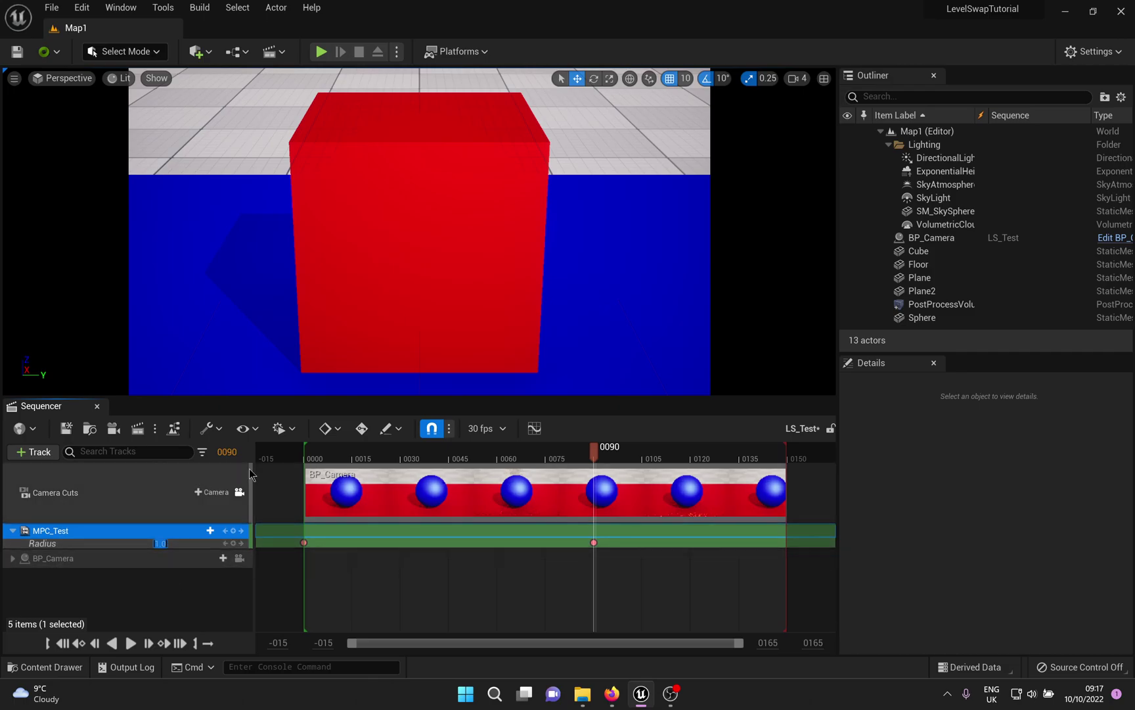
- Enlarge the viewport above the Sequencer and play LS_Test from the start to preview the level swap
{"action": "left_click_drag", "start_coordinate": [326, 403], "coordinate": [318, 434]}
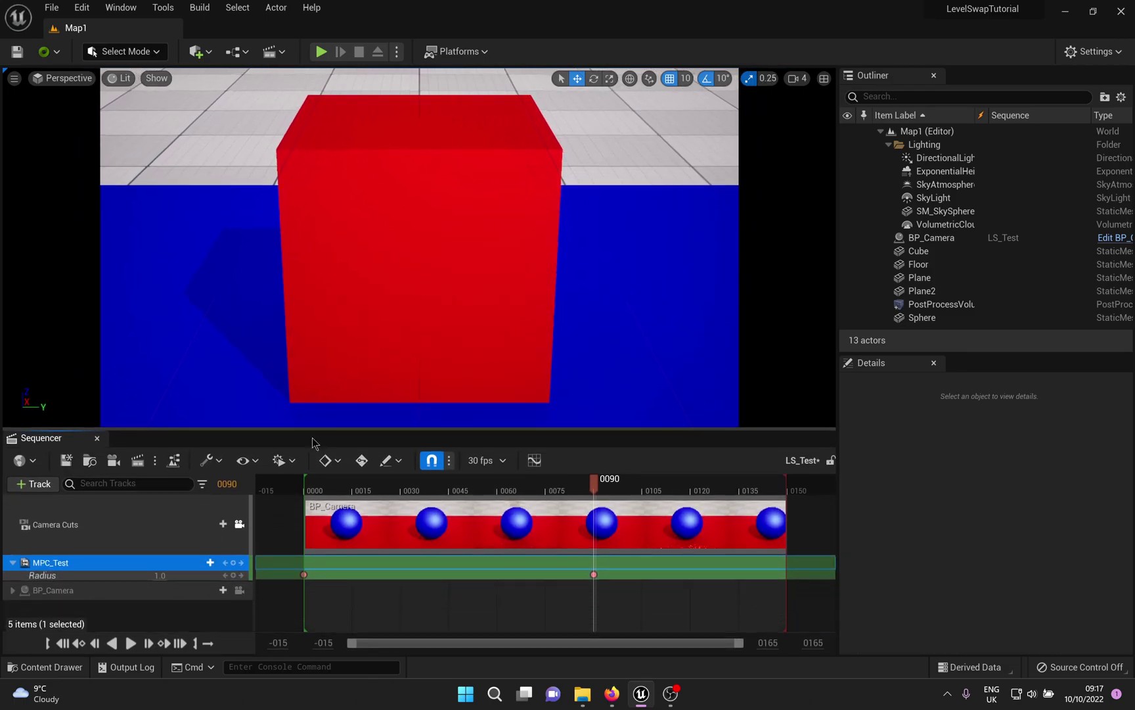
{"action": "left_click", "coordinate": [62, 643]}
{"action": "left_click", "coordinate": [130, 642]}
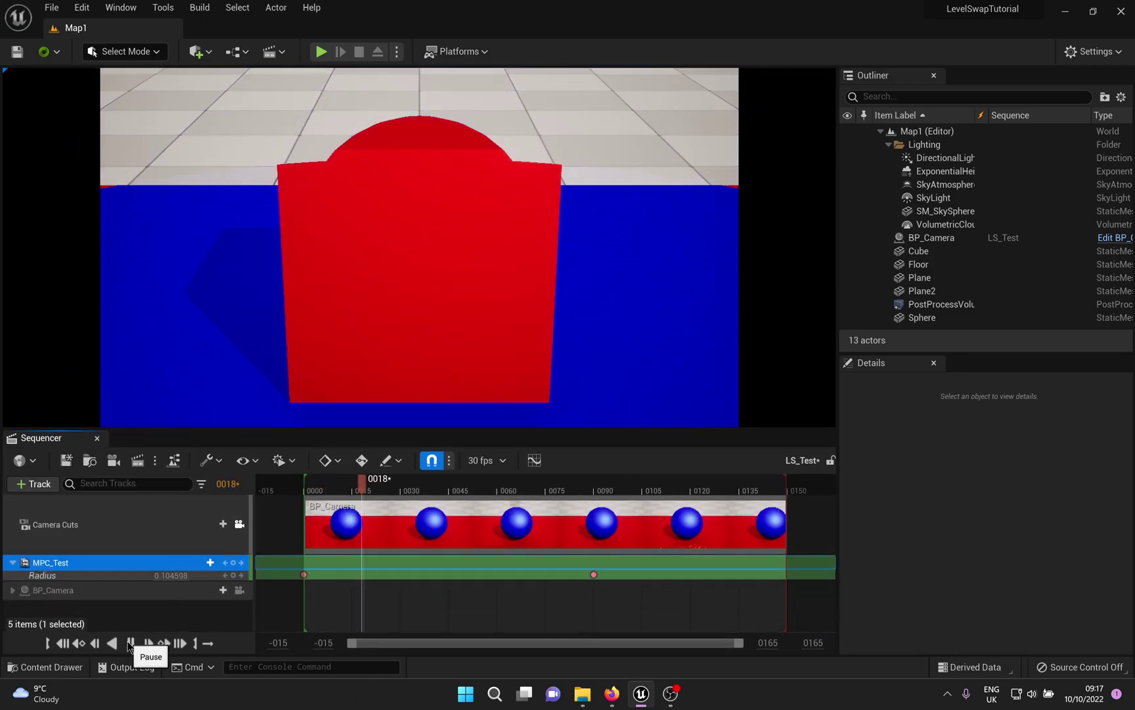